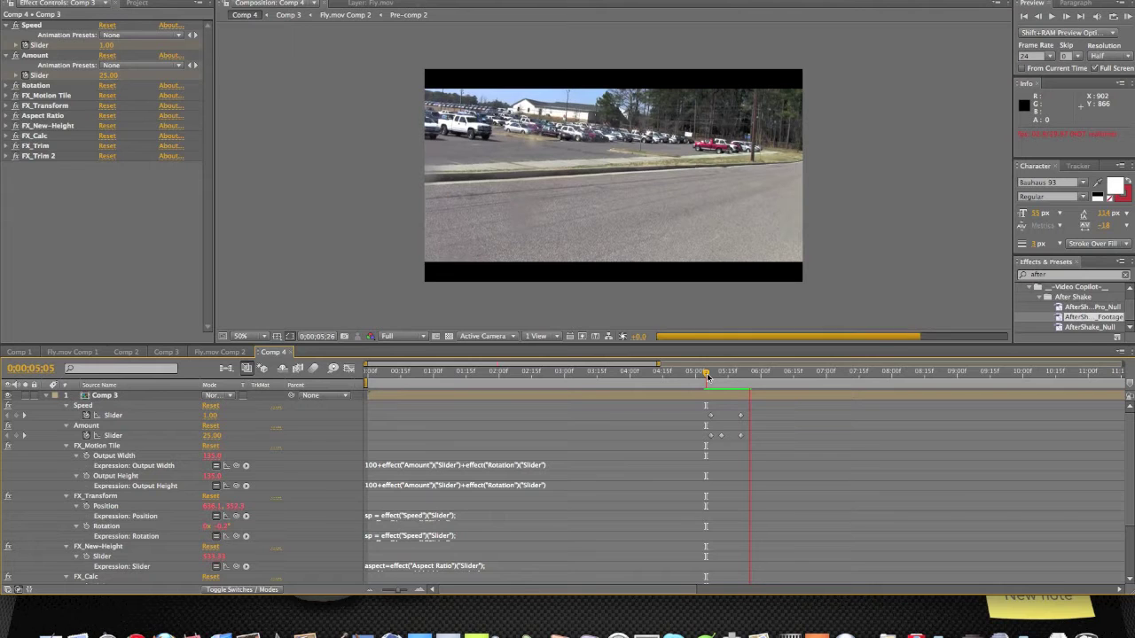
# Preview the camera shake in Comp 4 repeatedly from about 0;00;05;06 to check its timing
pyautogui.press('space')
pyautogui.click(708, 376)
pyautogui.press('space')
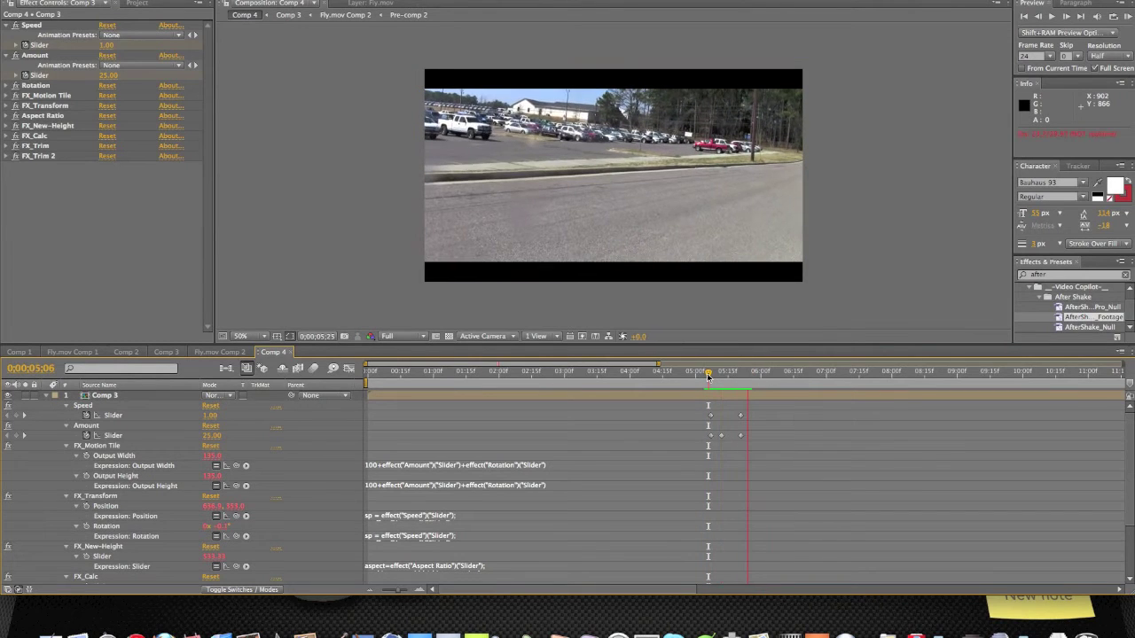
pyautogui.press('space')
pyautogui.click(708, 376)
pyautogui.press('space')
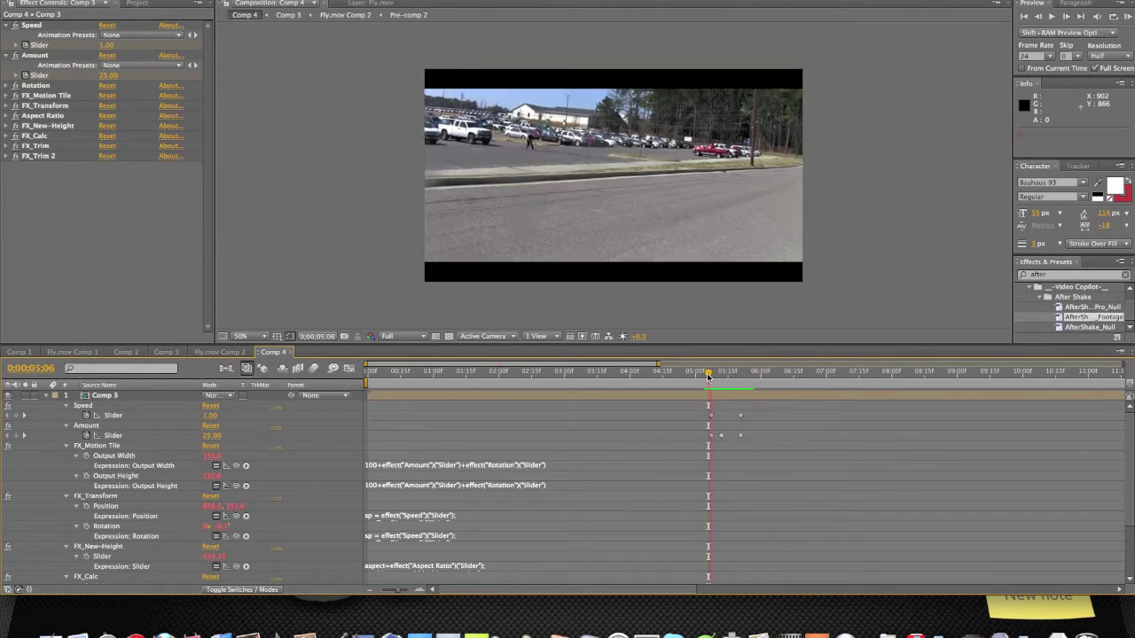
pyautogui.press('space')
pyautogui.click(708, 377)
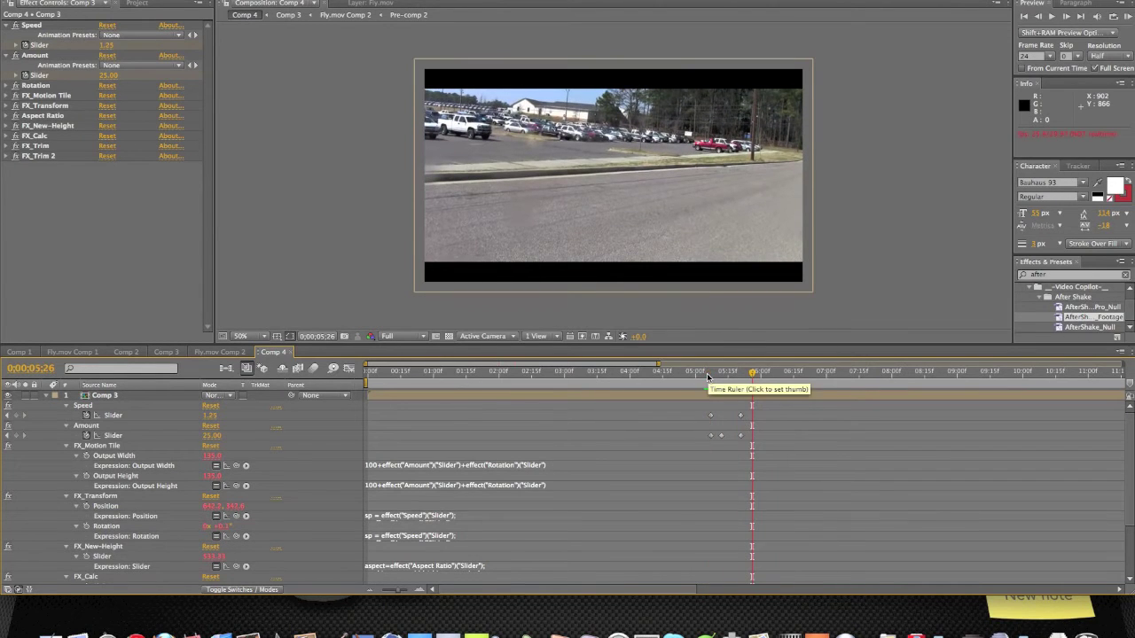
# Set the Comp 3 layer's Speed slider to 1.50 at 0;00;05;26 and preview the shake
pyautogui.click(107, 45)
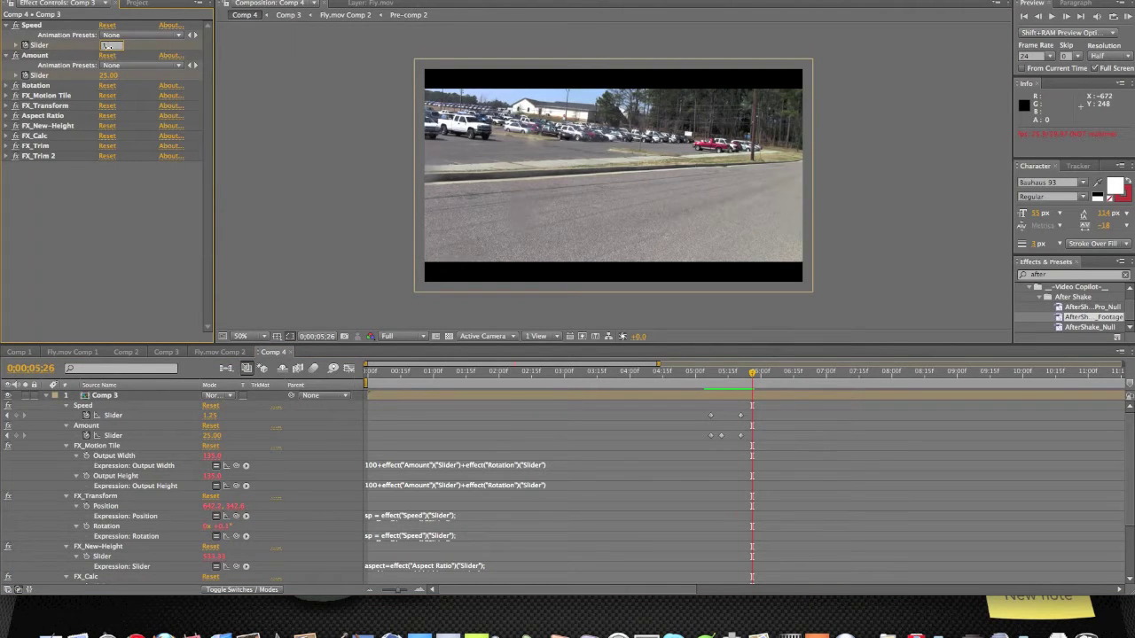
pyautogui.click(142, 197)
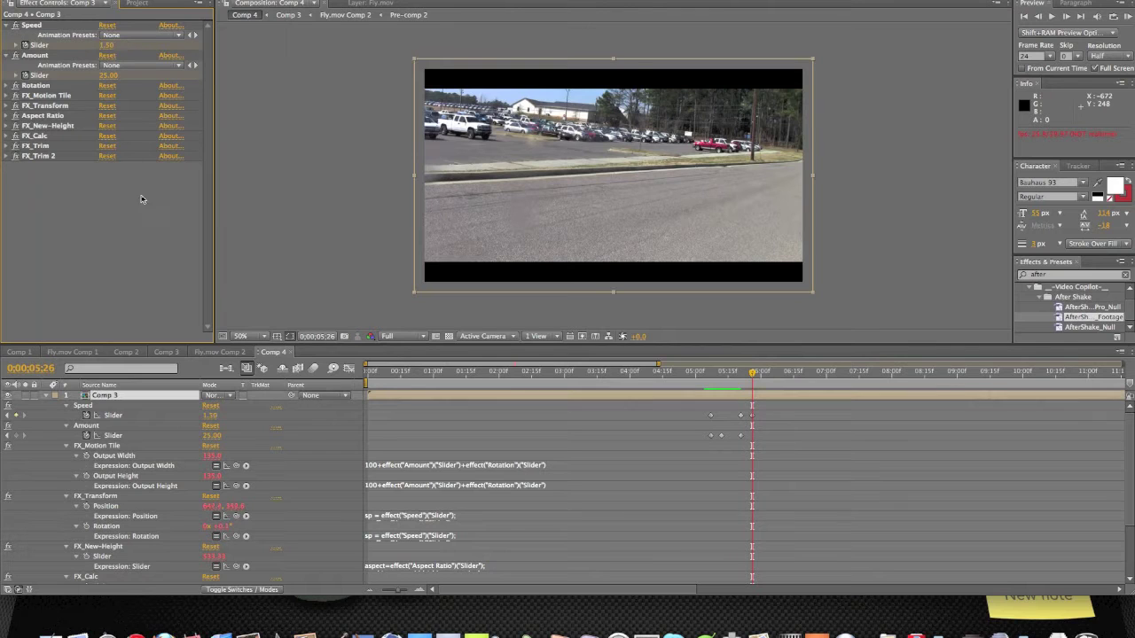
pyautogui.click(707, 373)
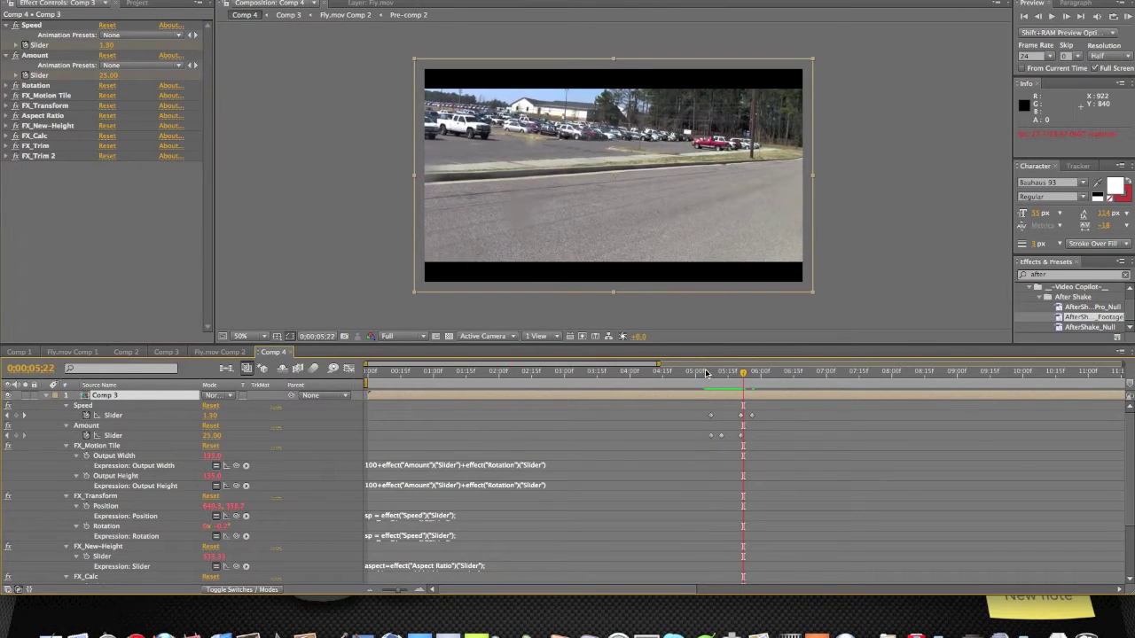
pyautogui.click(707, 373)
pyautogui.press('space')
pyautogui.press('space')
# Move the 1.50 Speed keyframe back onto the preceding keyframe at 0;00;05;21 to replace it, and preview the shake
pyautogui.click(745, 419)
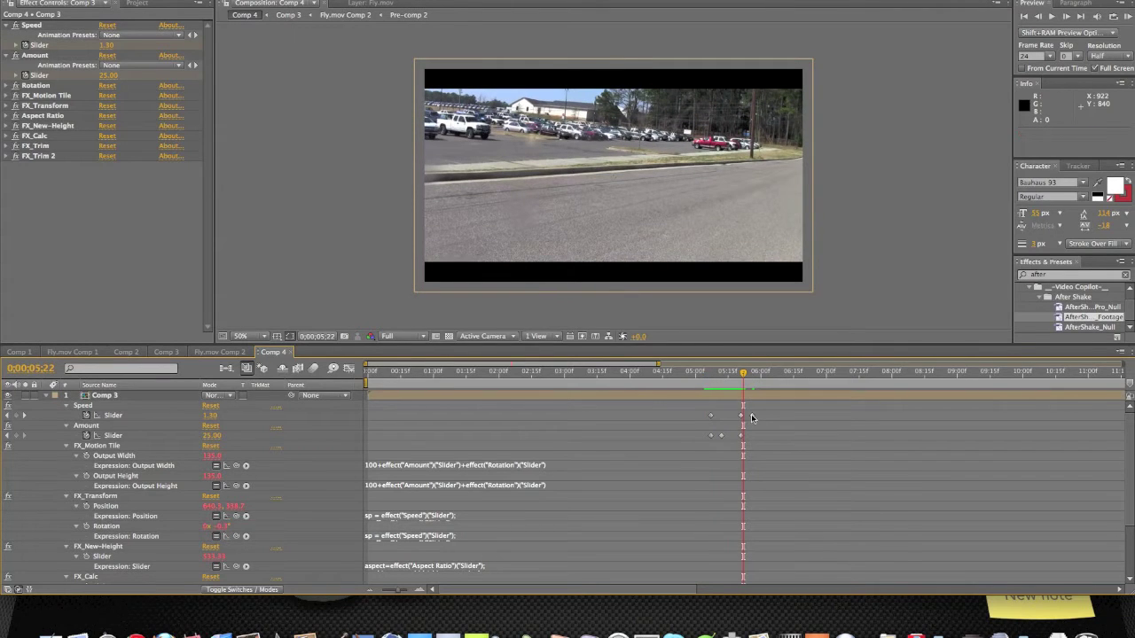
pyautogui.click(752, 416)
pyautogui.moveTo(742, 419); pyautogui.dragTo(742, 417)
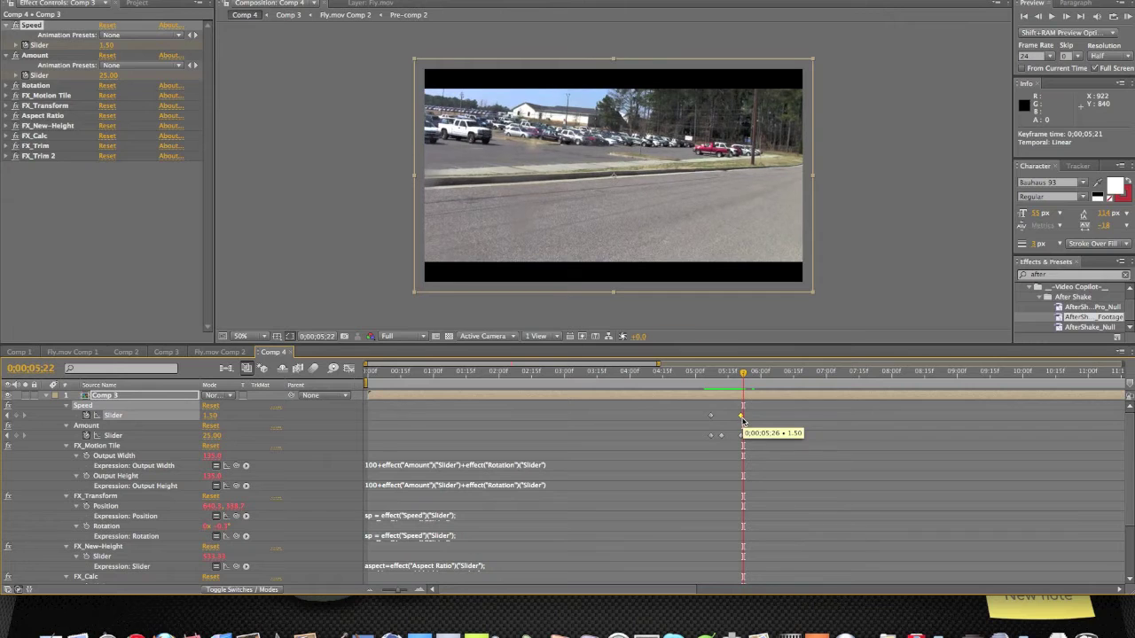
pyautogui.press('KP_0')
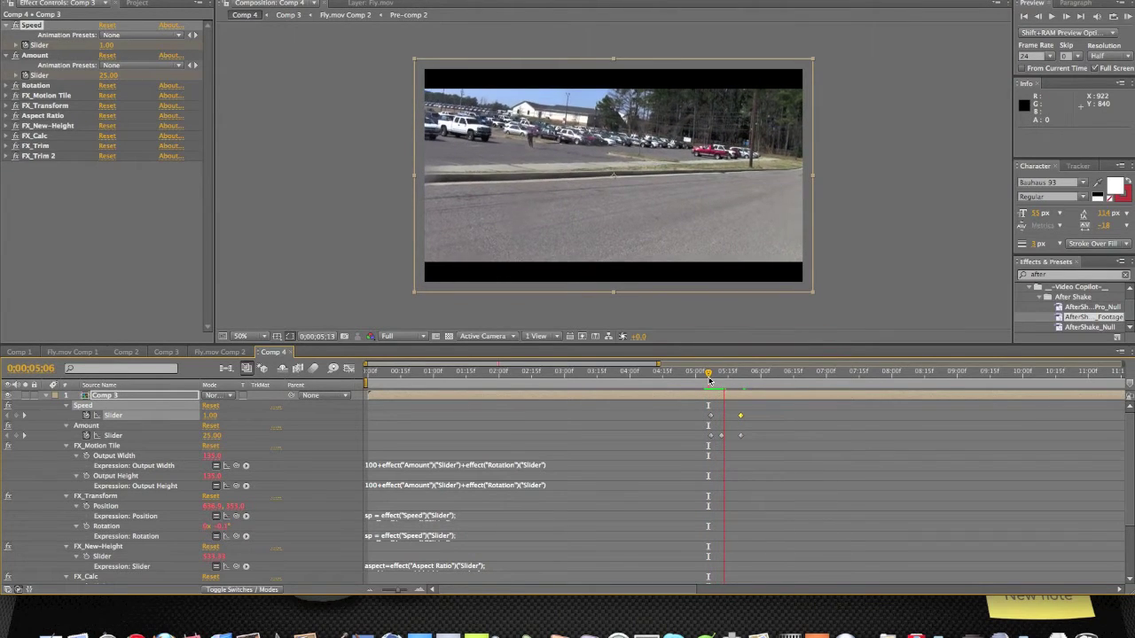
pyautogui.press('space')
# Shift the Speed and Amount keyframes forward in time, placing the last pair at 0;00;05;22
pyautogui.moveTo(701, 408); pyautogui.dragTo(724, 437)
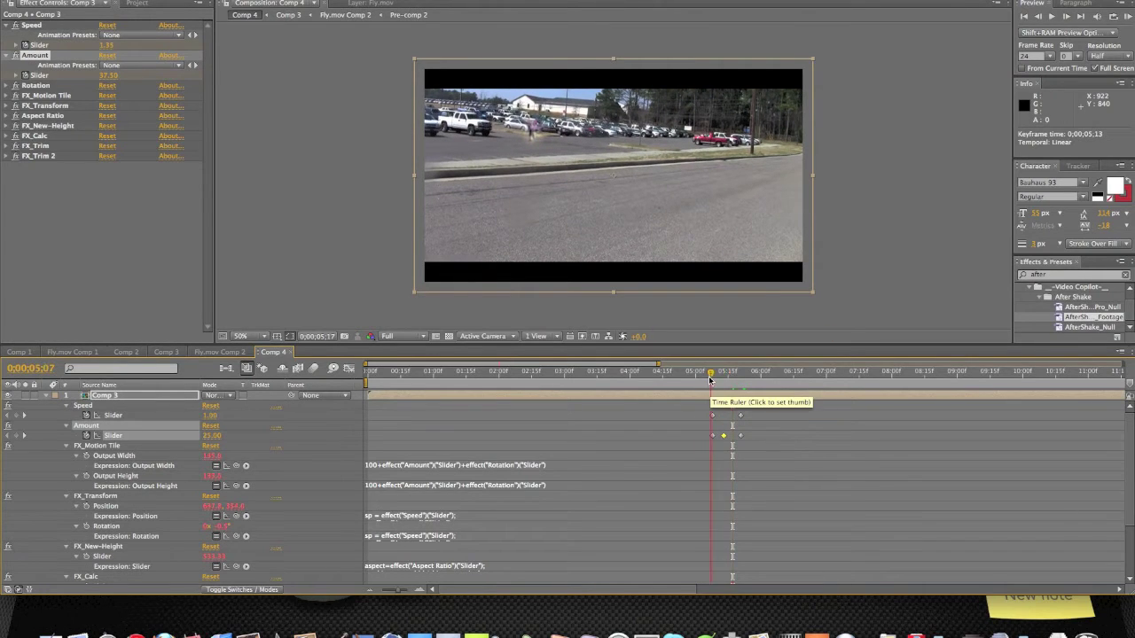
pyautogui.moveTo(709, 381); pyautogui.dragTo(746, 438)
pyautogui.click(739, 380)
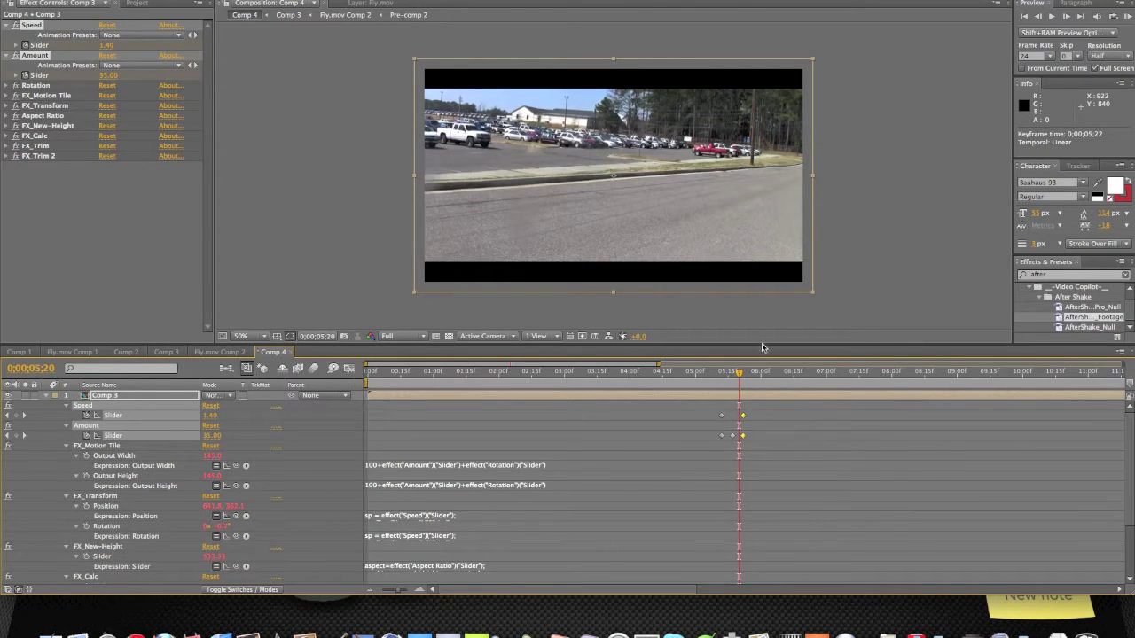
# Preview the retimed shake in Comp 4 repeatedly, starting from about 0;00;05;09 to 0;00;05;11
pyautogui.click(715, 380)
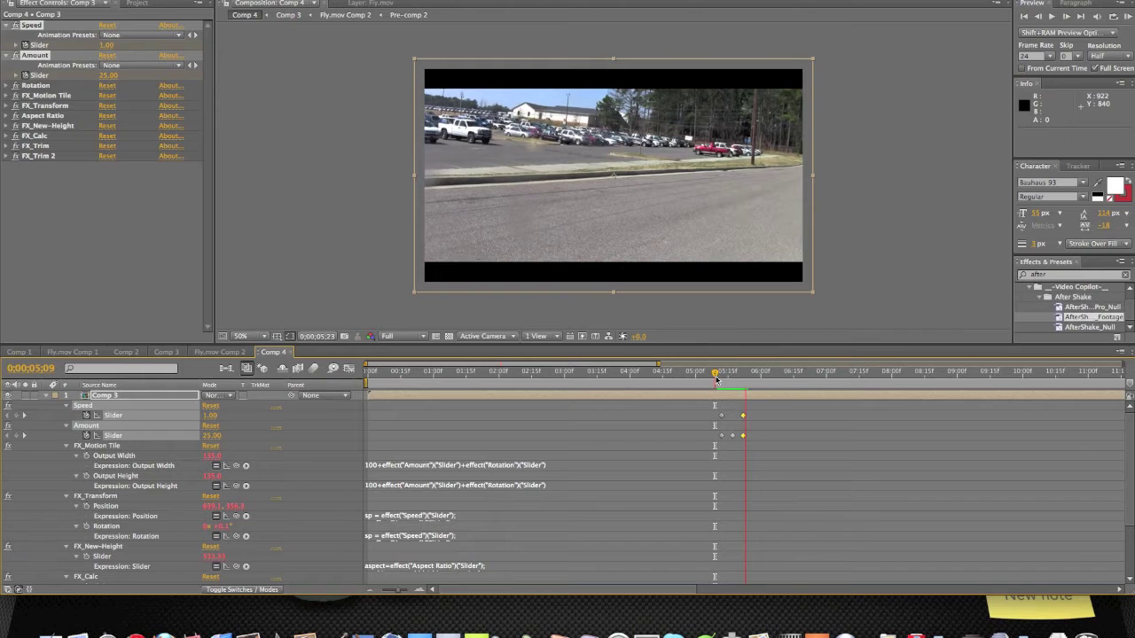
pyautogui.press('space')
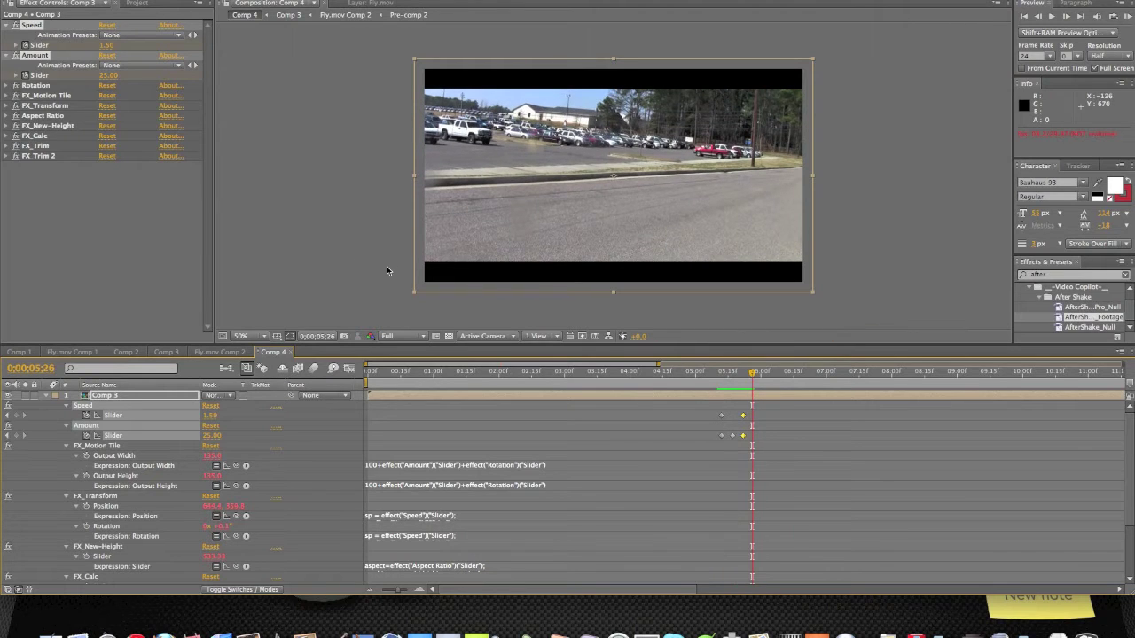
pyautogui.click(720, 374)
pyautogui.press('space')
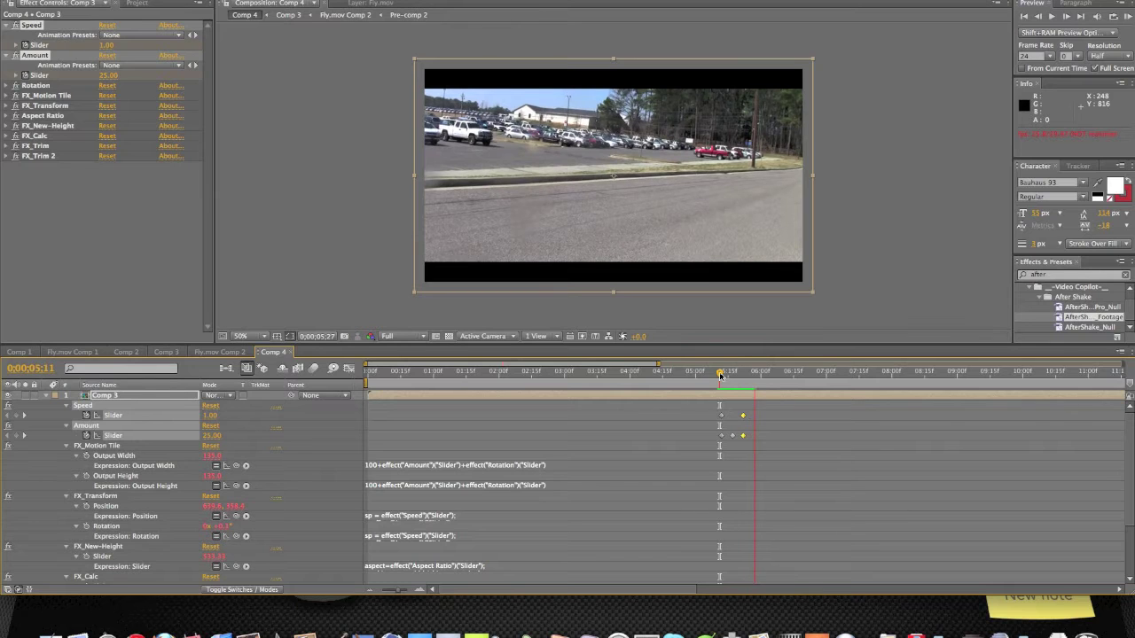
pyautogui.press('space')
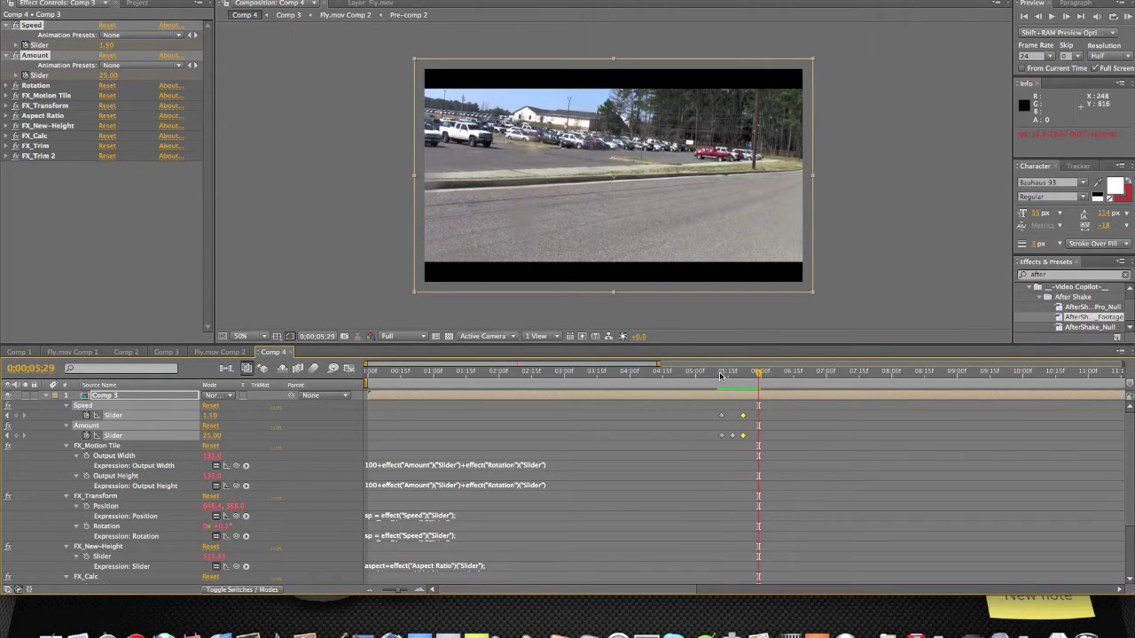
pyautogui.click(719, 376)
pyautogui.press('space')
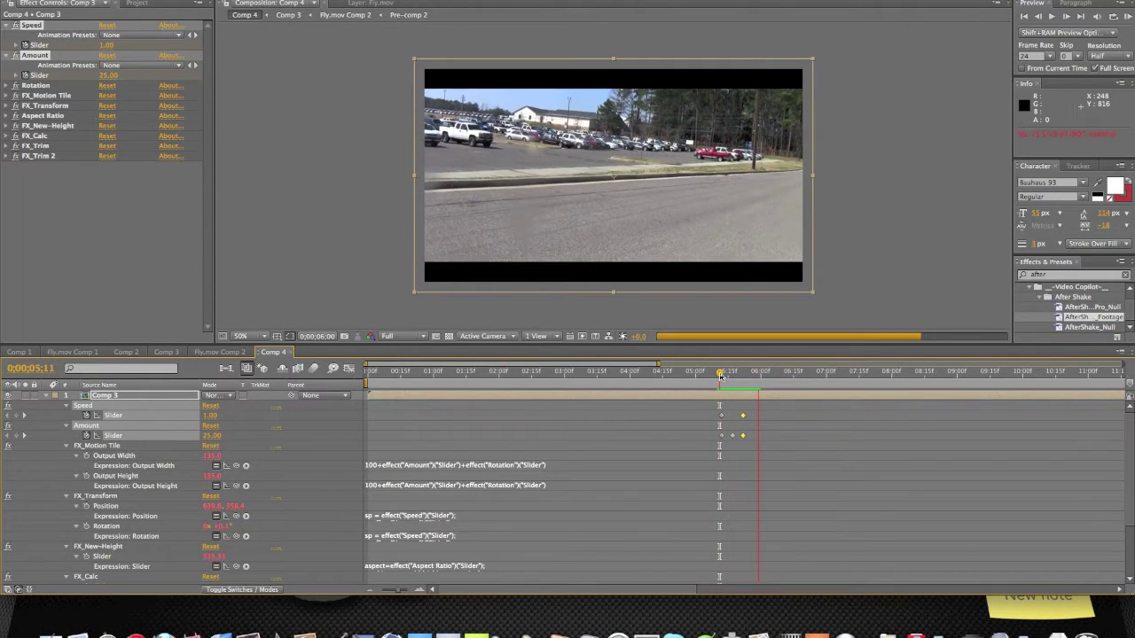
pyautogui.press('space')
# Apply Easy Ease Out to the last Speed and Amount keyframes and preview the shake
pyautogui.rightClick(743, 419)
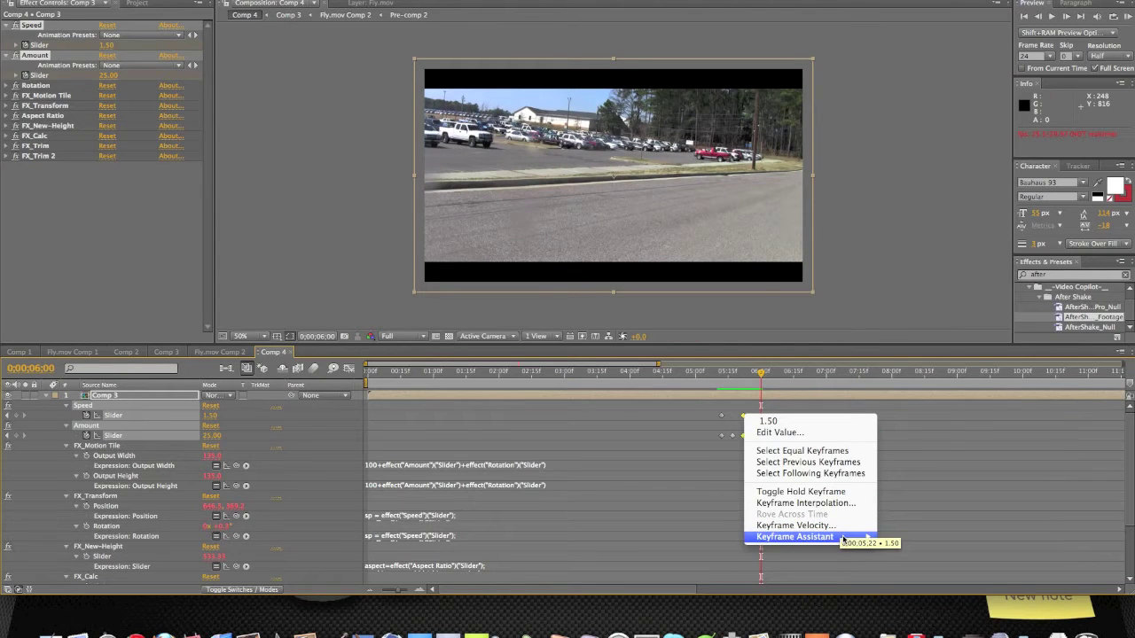
pyautogui.moveTo(842, 537)
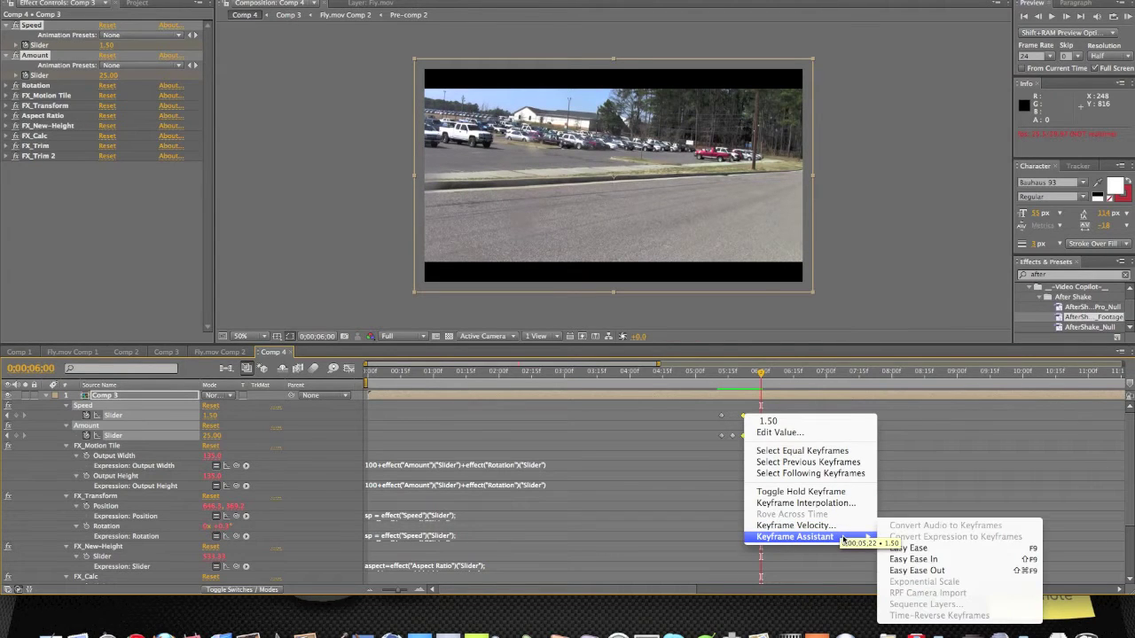
pyautogui.click(924, 571)
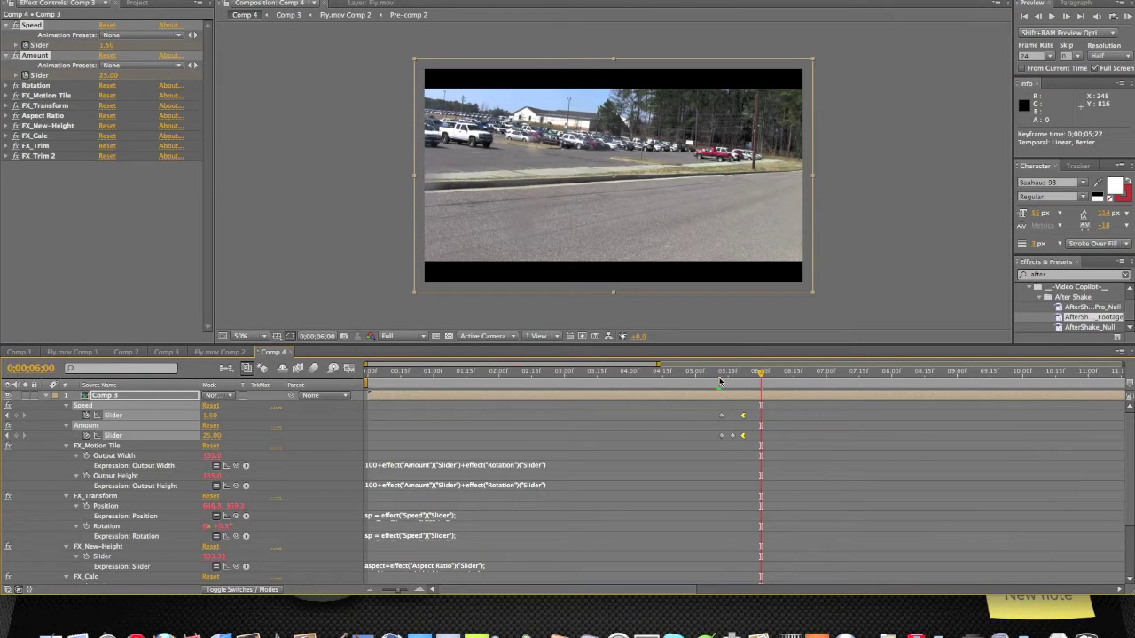
pyautogui.click(720, 381)
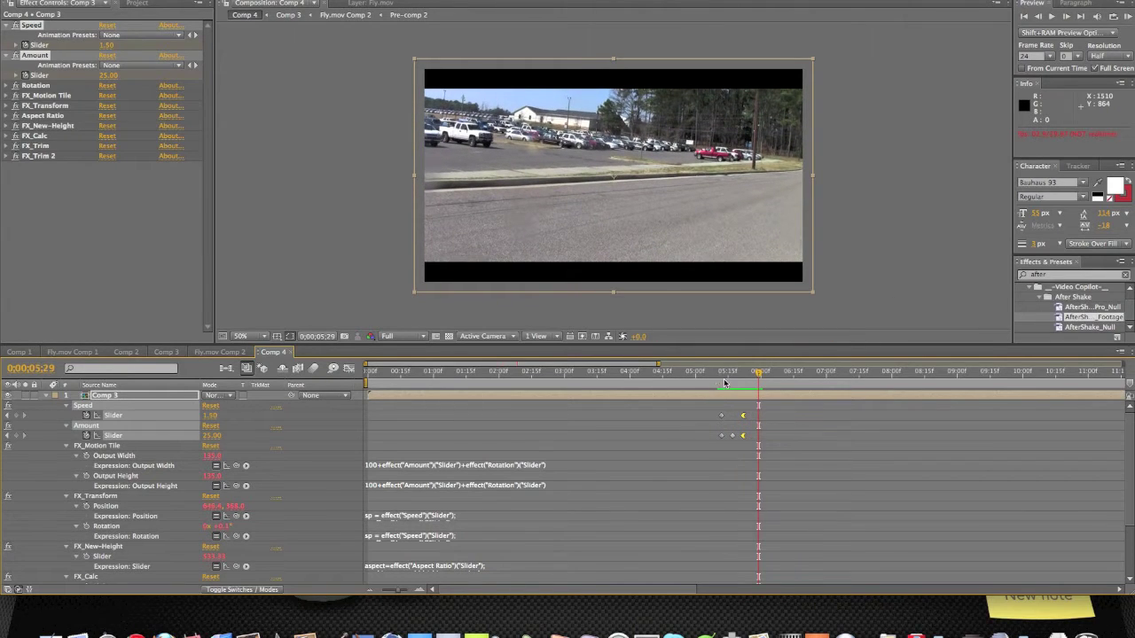
pyautogui.click(717, 379)
pyautogui.press('KP_0')
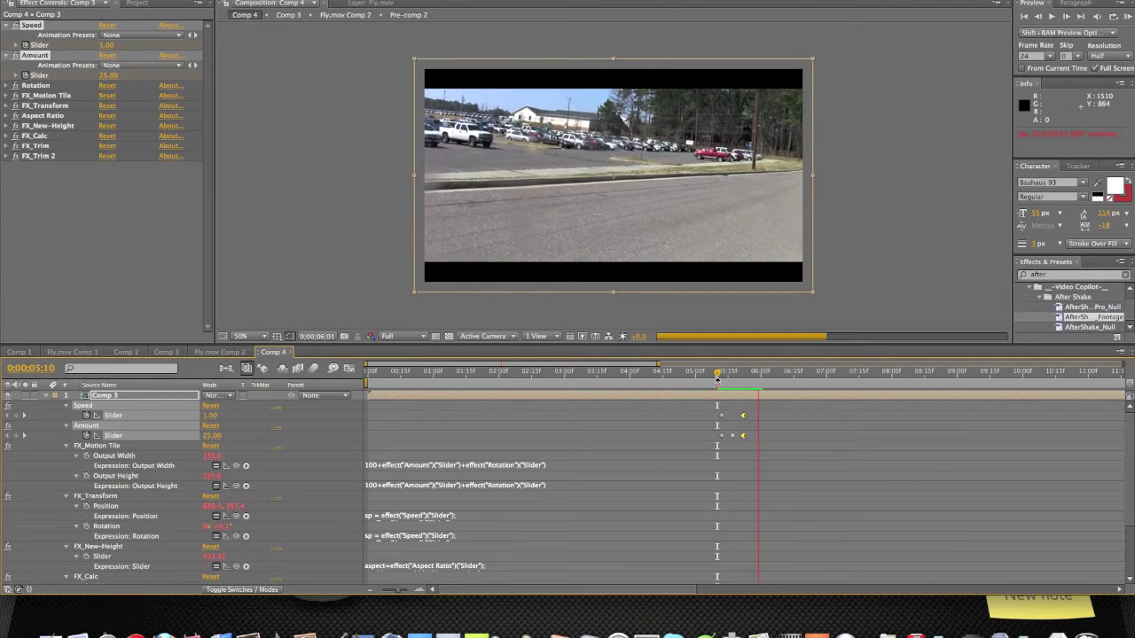
pyautogui.press('KP_0')
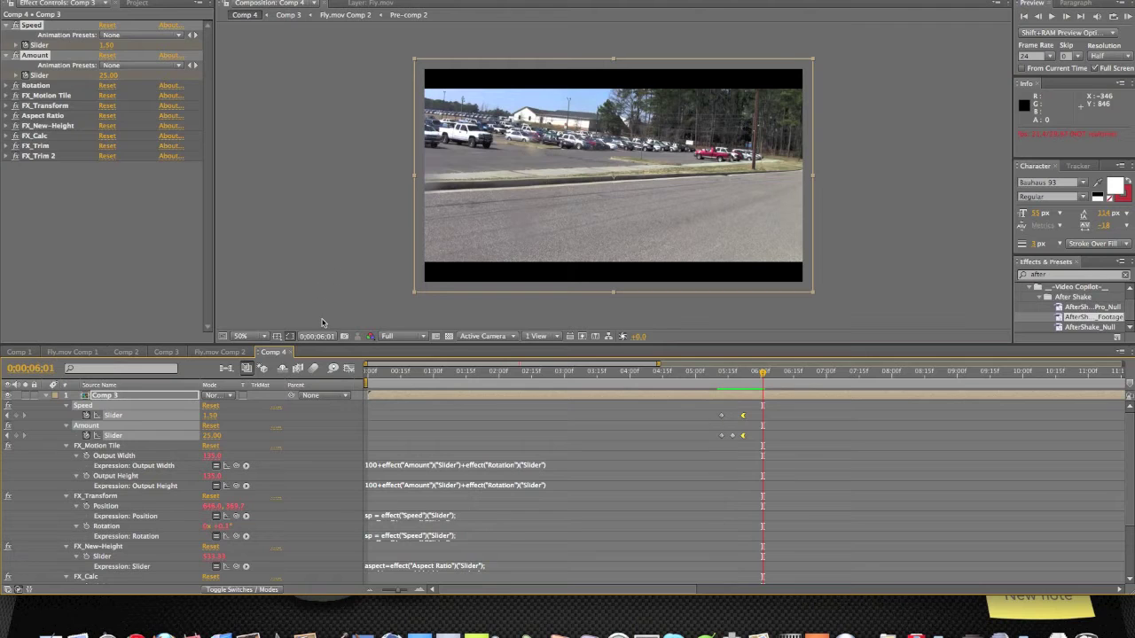
# In Comp 3, collapse the Ground_Crack_02.jpg layer's properties and delete the Comp 1.psd background layer
pyautogui.click(166, 352)
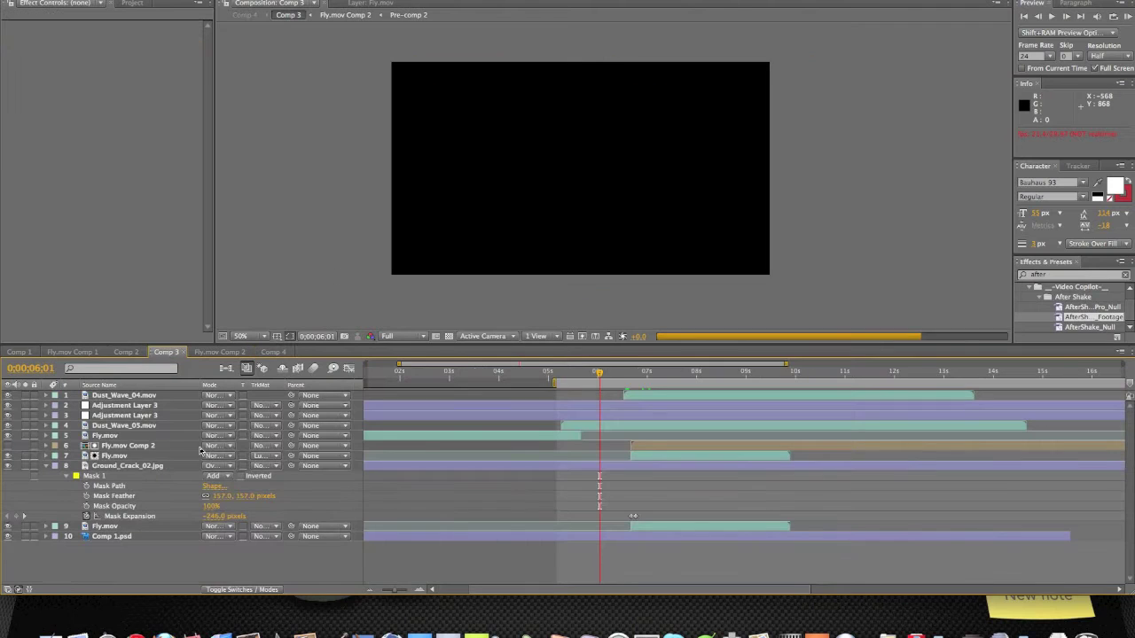
pyautogui.click(47, 467)
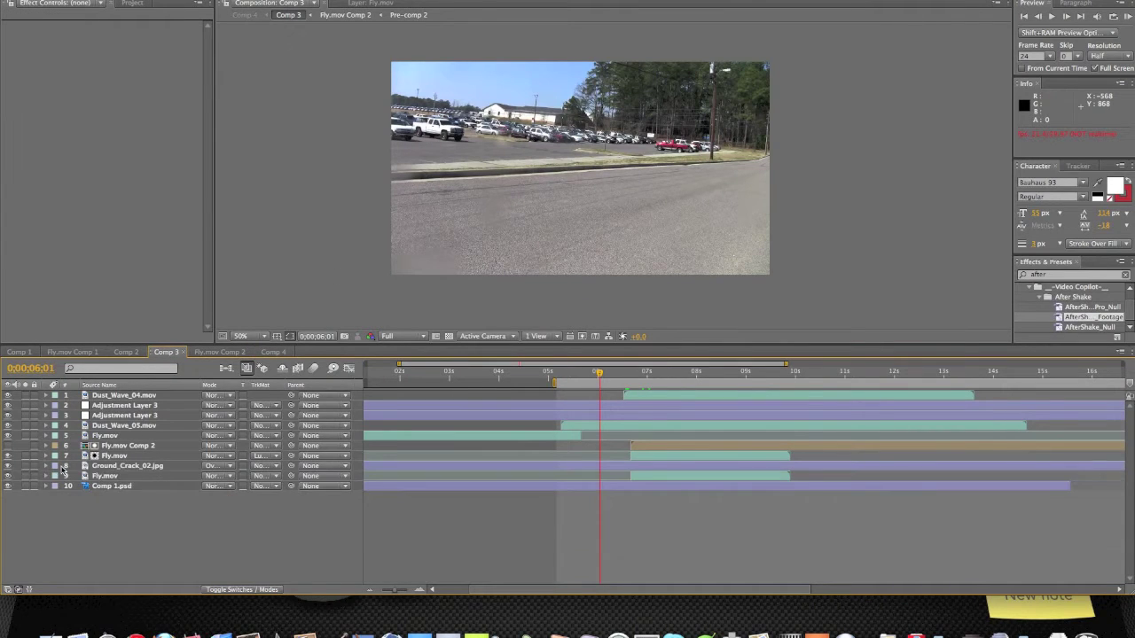
pyautogui.click(109, 467)
pyautogui.click(106, 486)
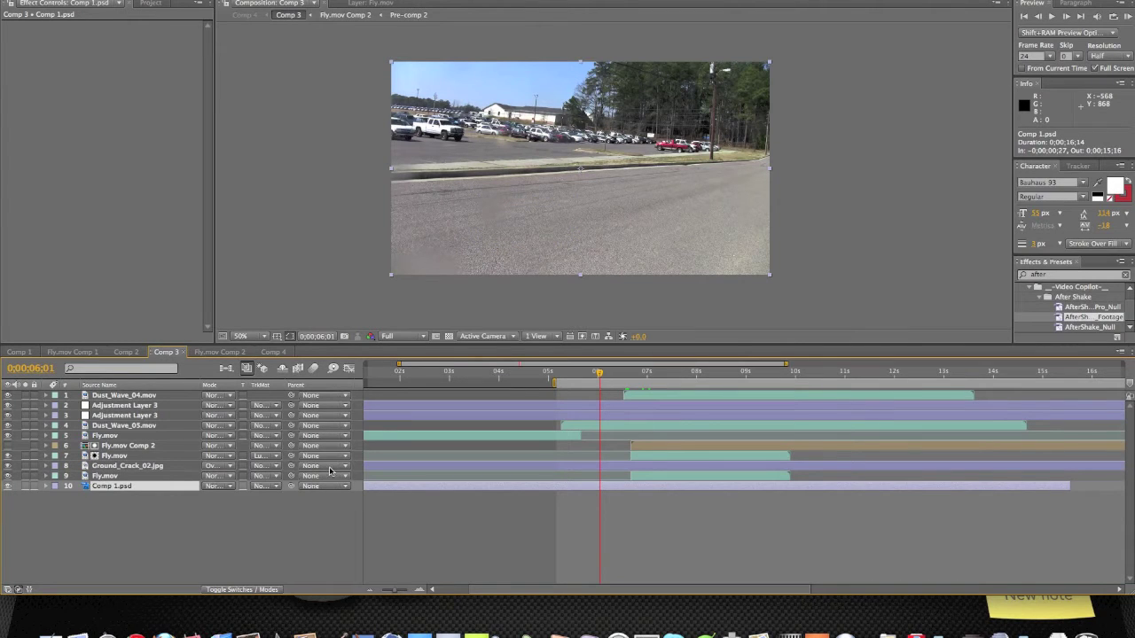
pyautogui.press('Delete')
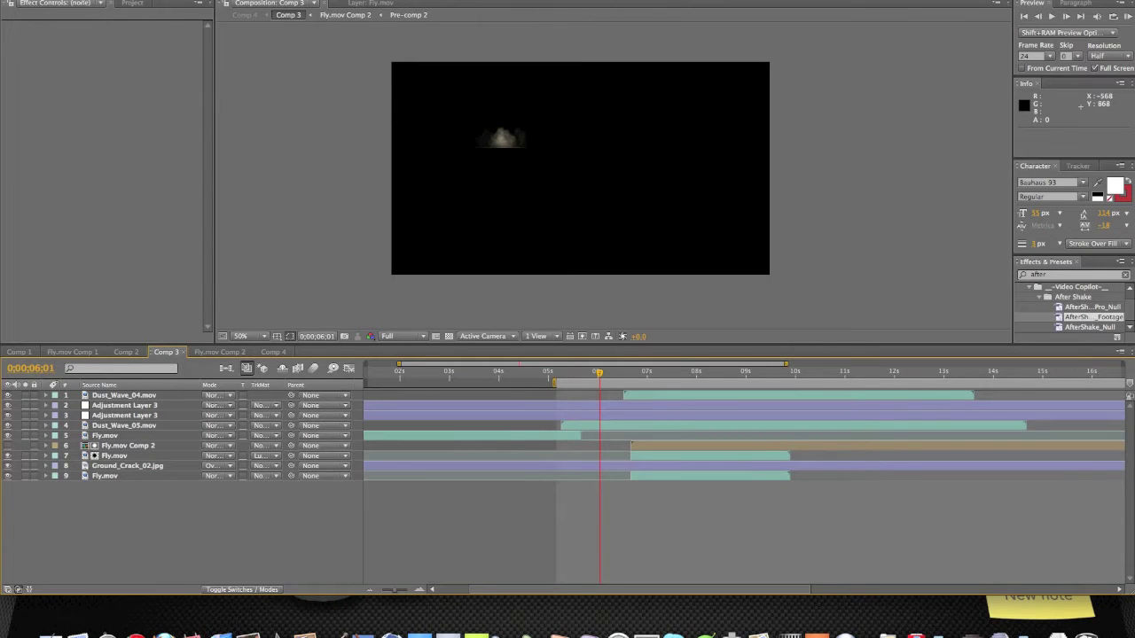
# Add Fly.mov as the lowest layer of Comp 3 and freeze its frame at 0;00;09;25
pyautogui.click(133, 3)
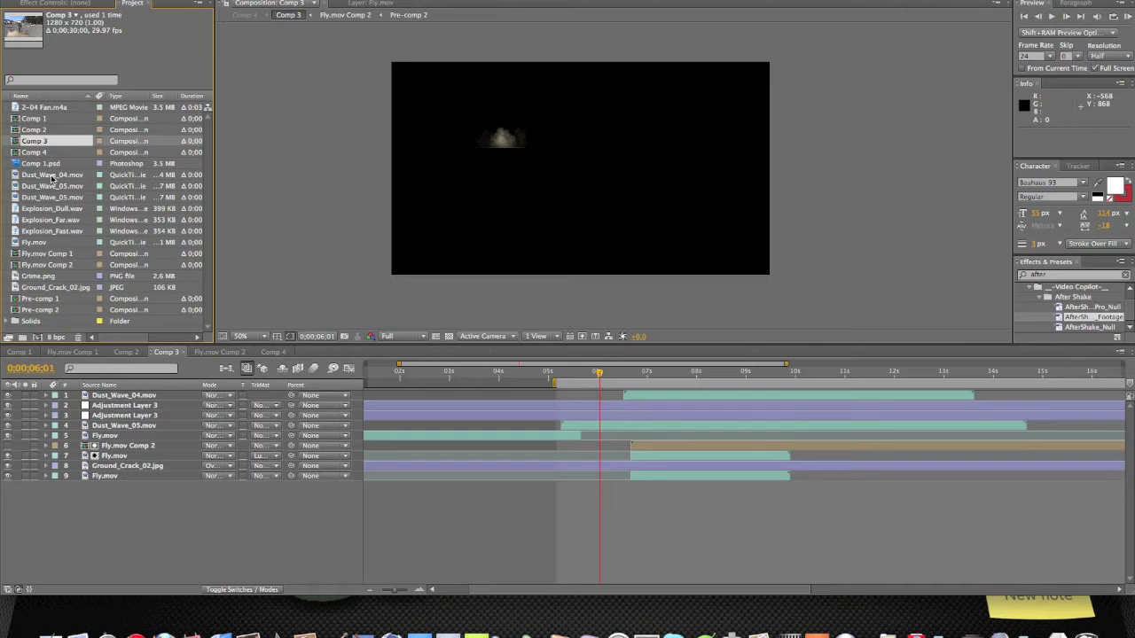
pyautogui.moveTo(36, 242); pyautogui.dragTo(188, 537)
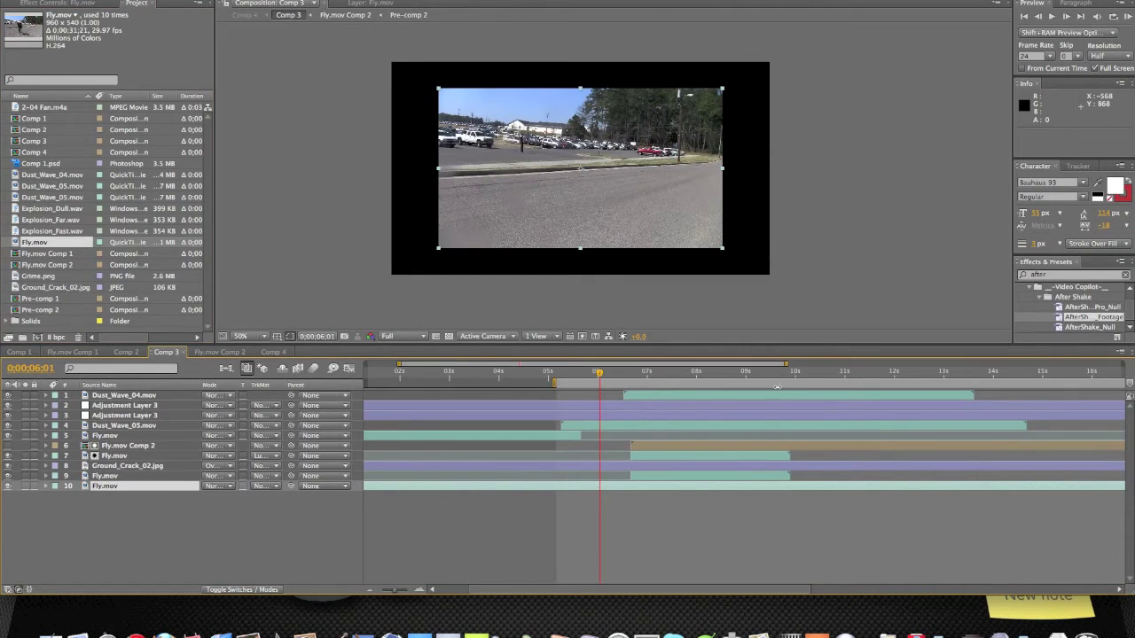
pyautogui.click(785, 380)
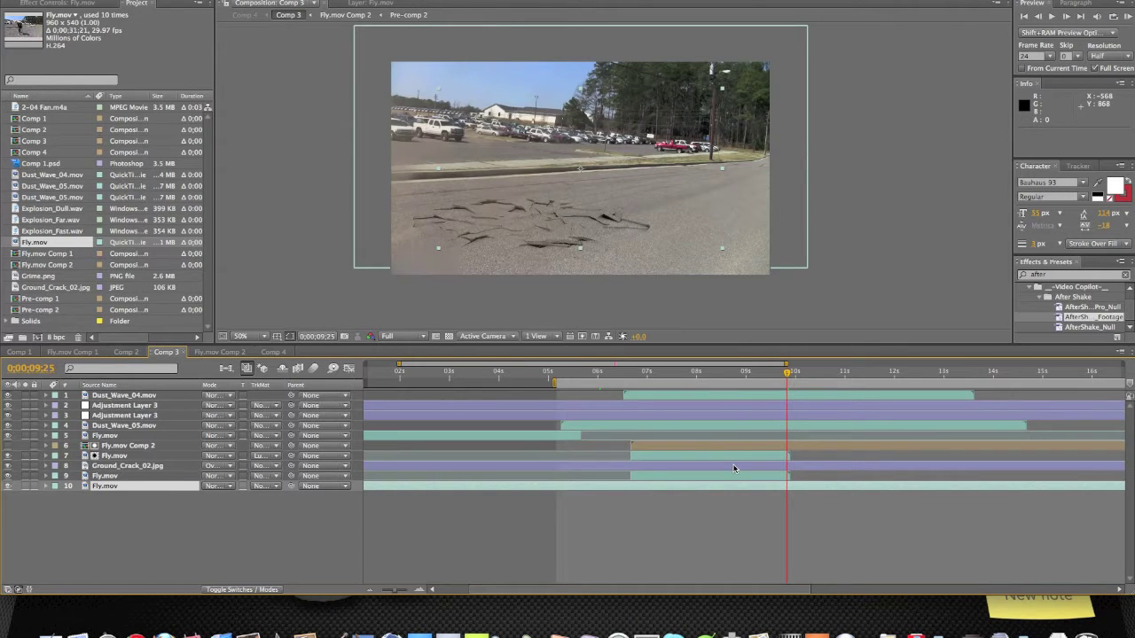
pyautogui.rightClick(153, 490)
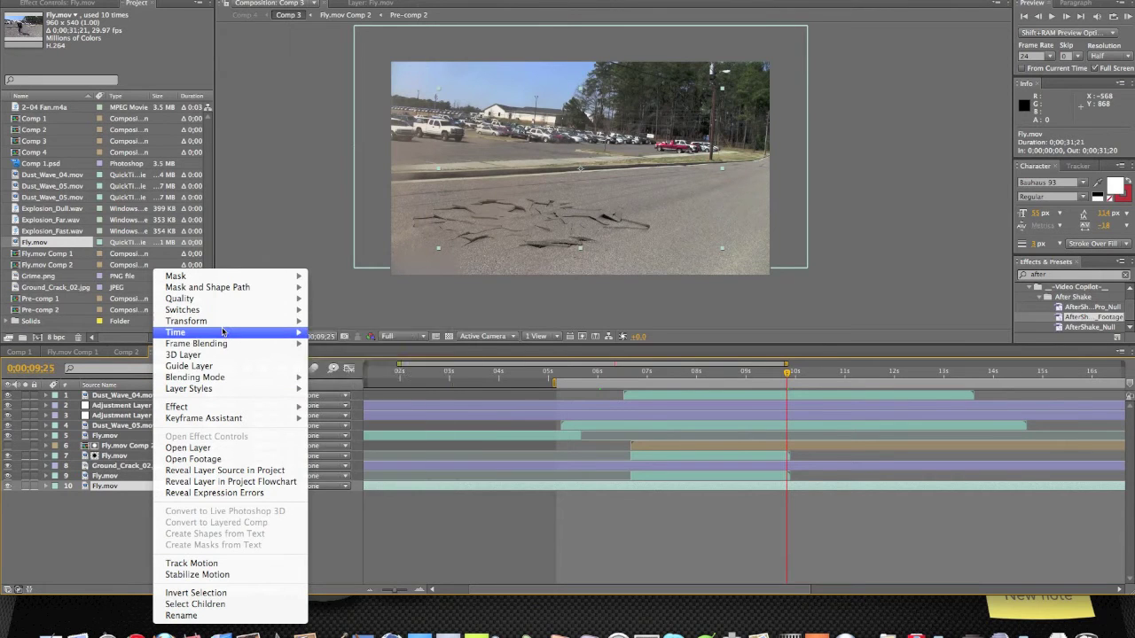
pyautogui.moveTo(222, 331)
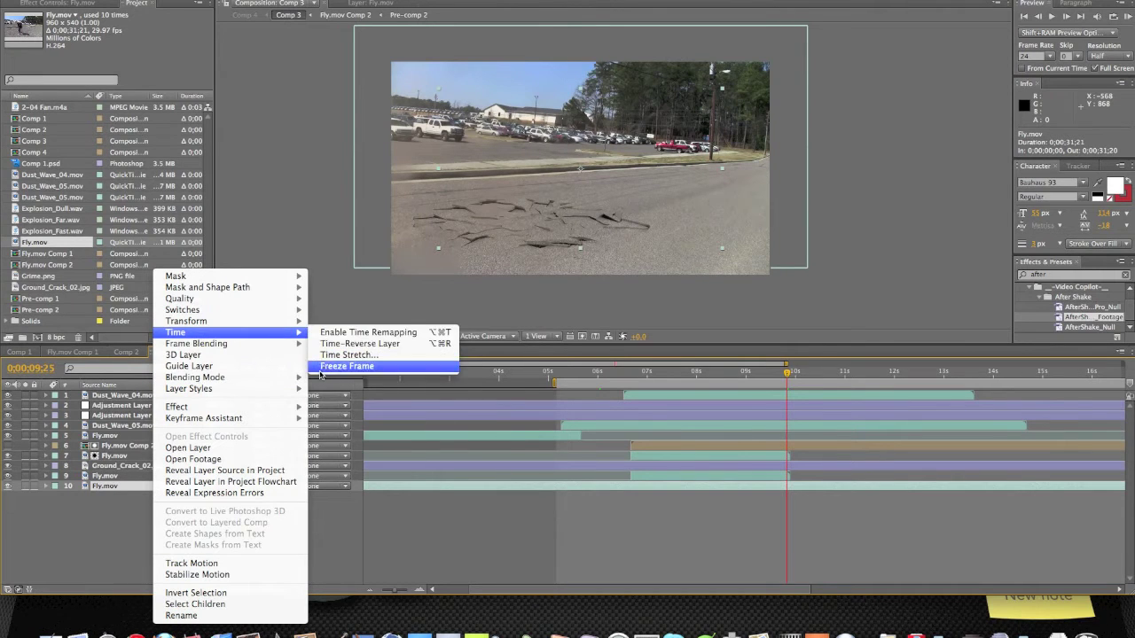
pyautogui.click(346, 366)
pyautogui.click(140, 520)
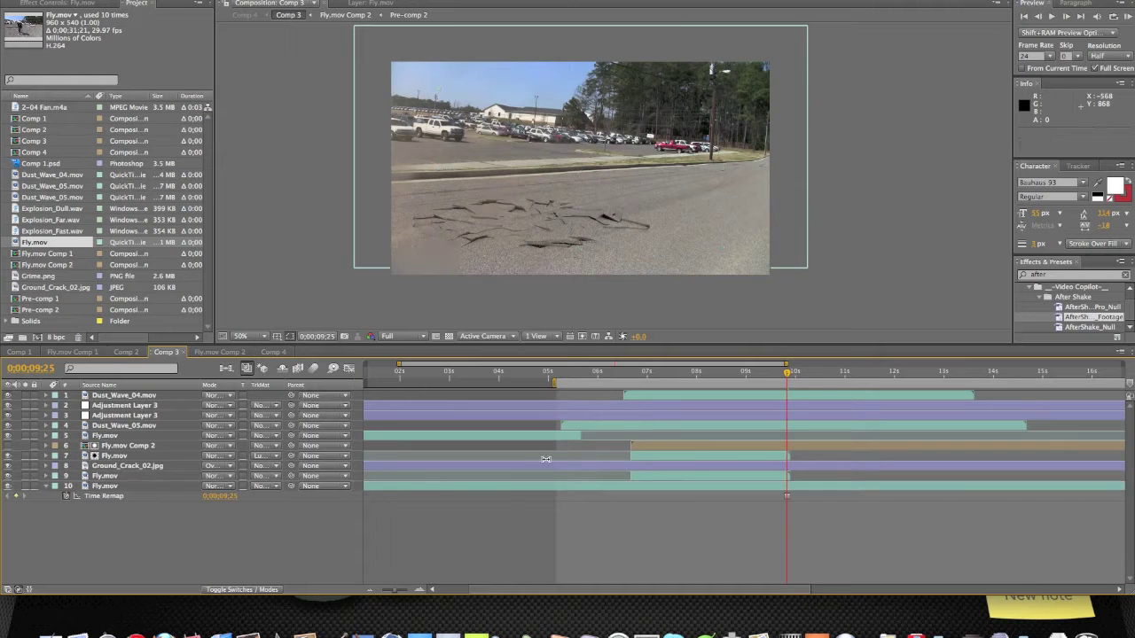
# Scale the frozen Fly.mov background layer to 133% so it fills the composition frame
pyautogui.moveTo(787, 378); pyautogui.dragTo(774, 377)
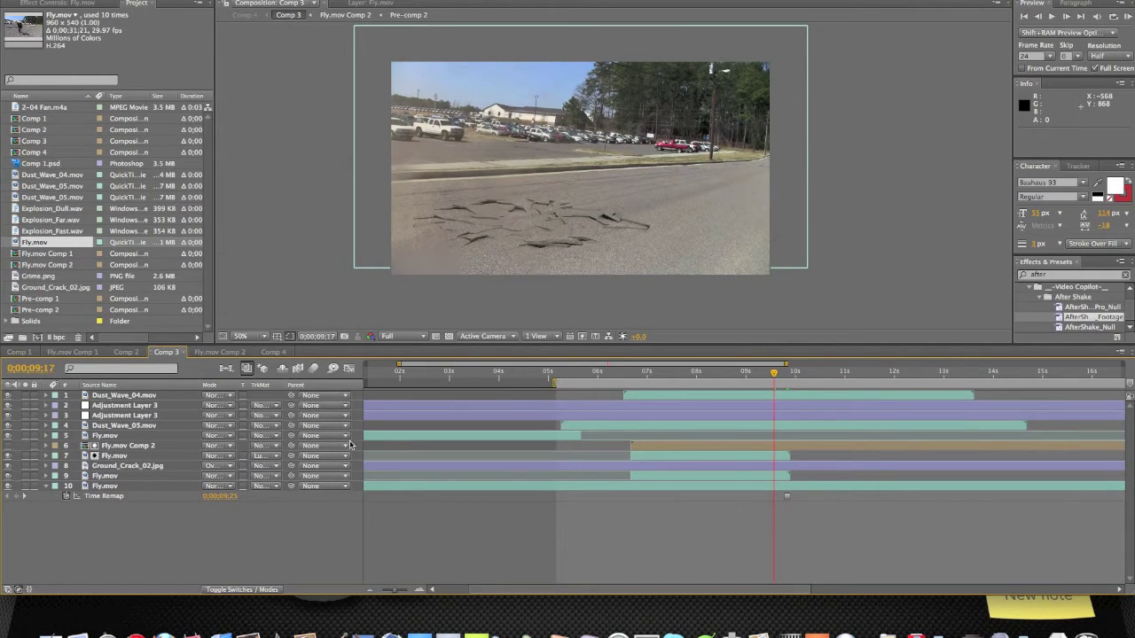
pyautogui.click(104, 486)
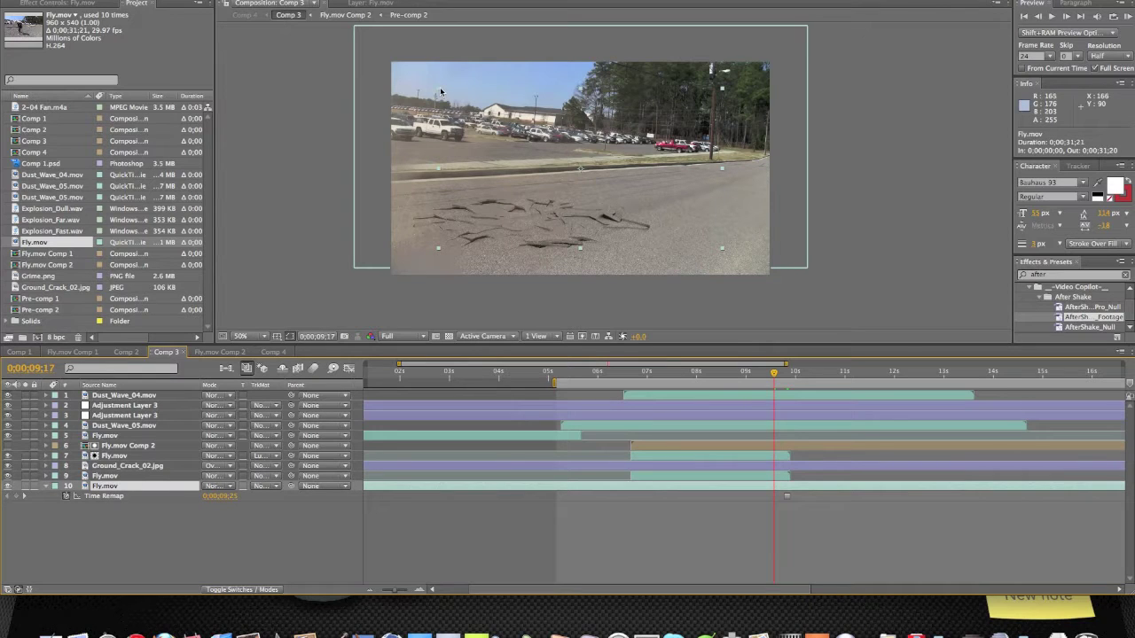
pyautogui.moveTo(440, 90); pyautogui.dragTo(391, 64)
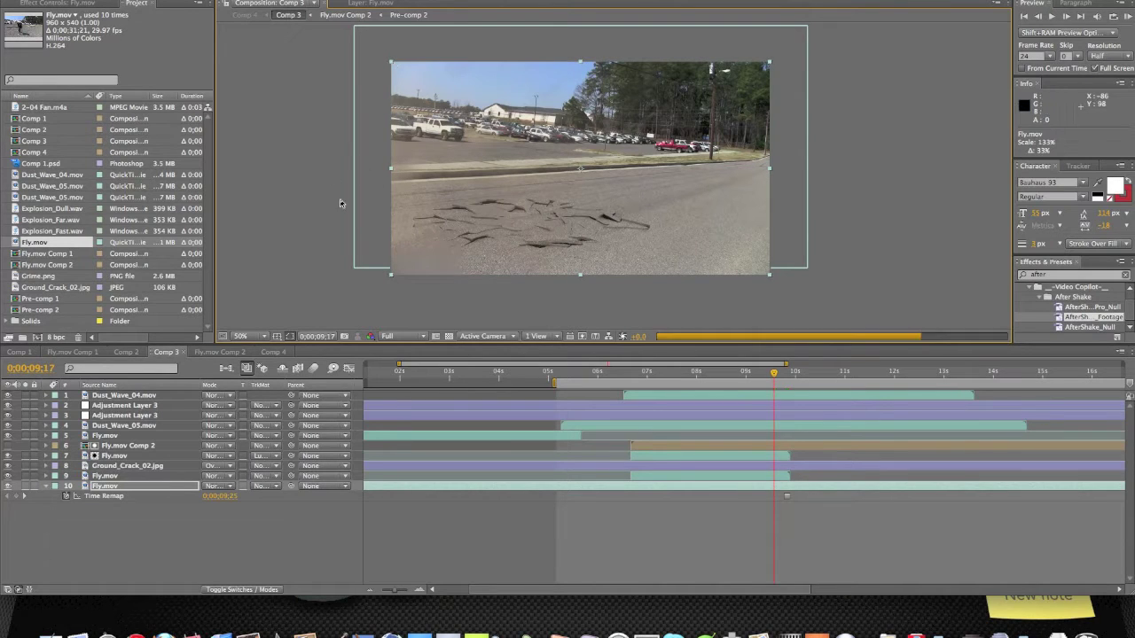
# Check the frozen background plate at 0;00;06;00 and try shifting the lowest Fly.mov layer's Time Remap keyframe to another time
pyautogui.click(311, 179)
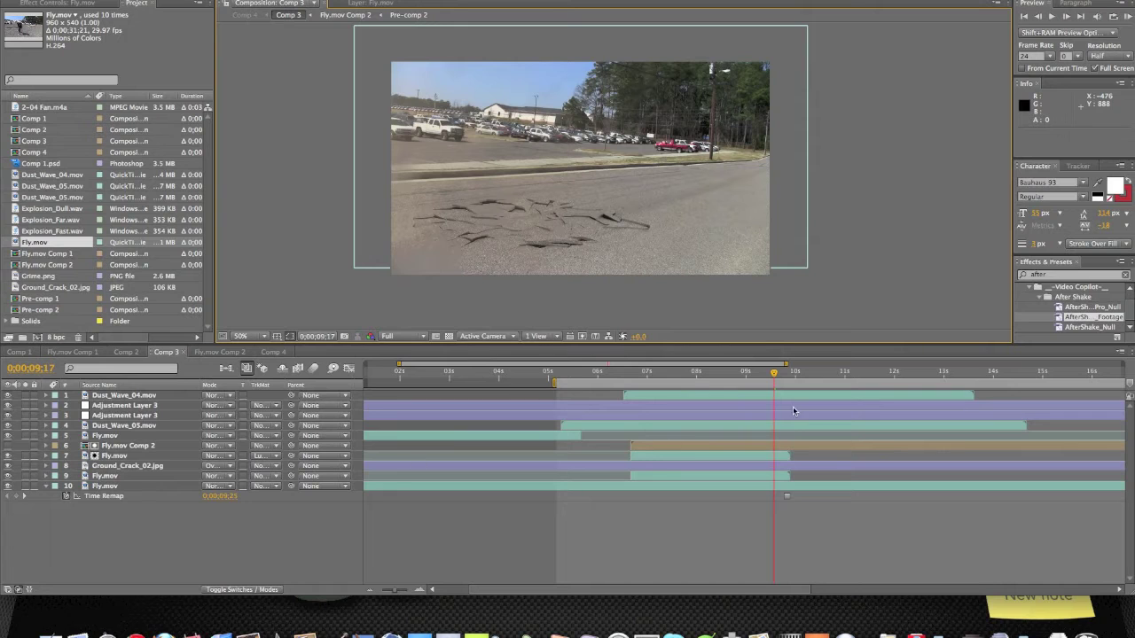
pyautogui.moveTo(774, 373); pyautogui.dragTo(597, 374)
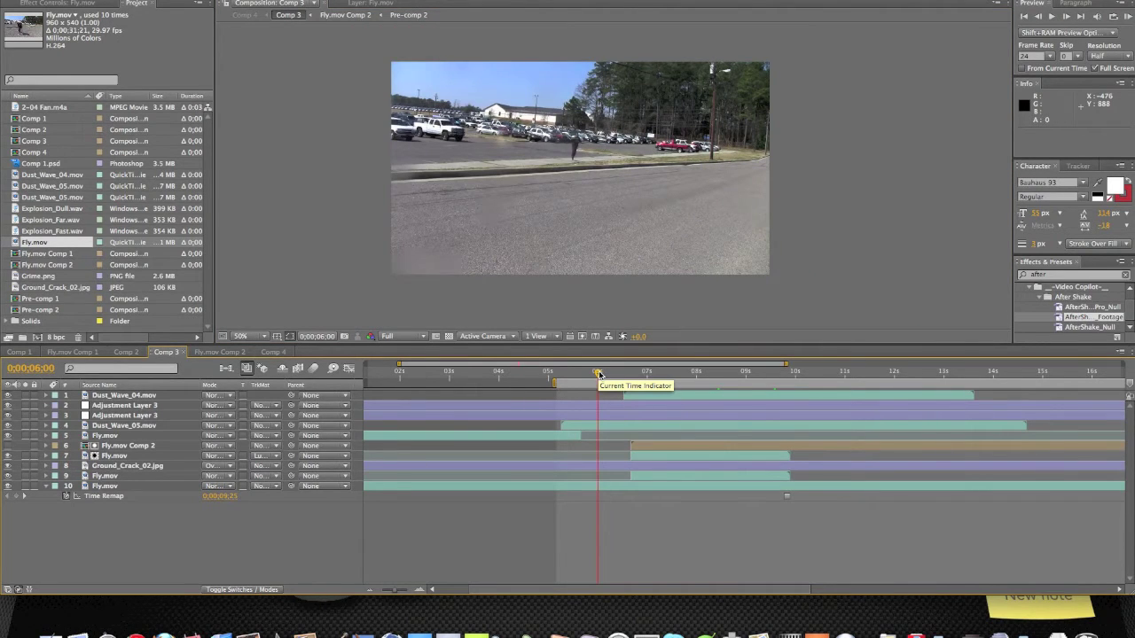
pyautogui.moveTo(787, 501); pyautogui.dragTo(768, 499)
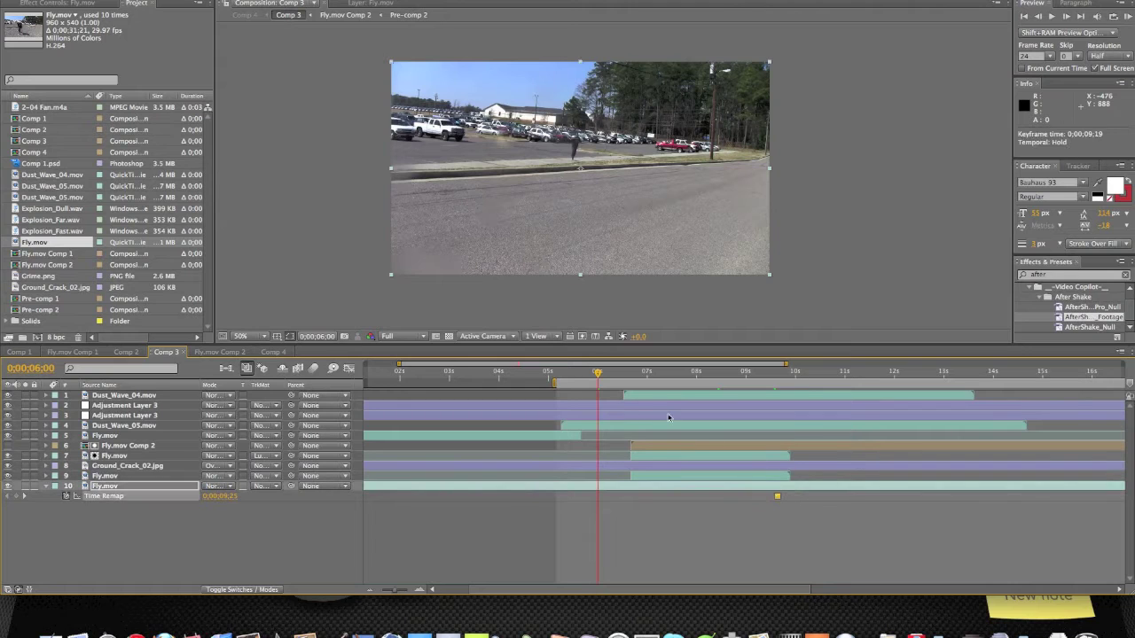
pyautogui.click(610, 376)
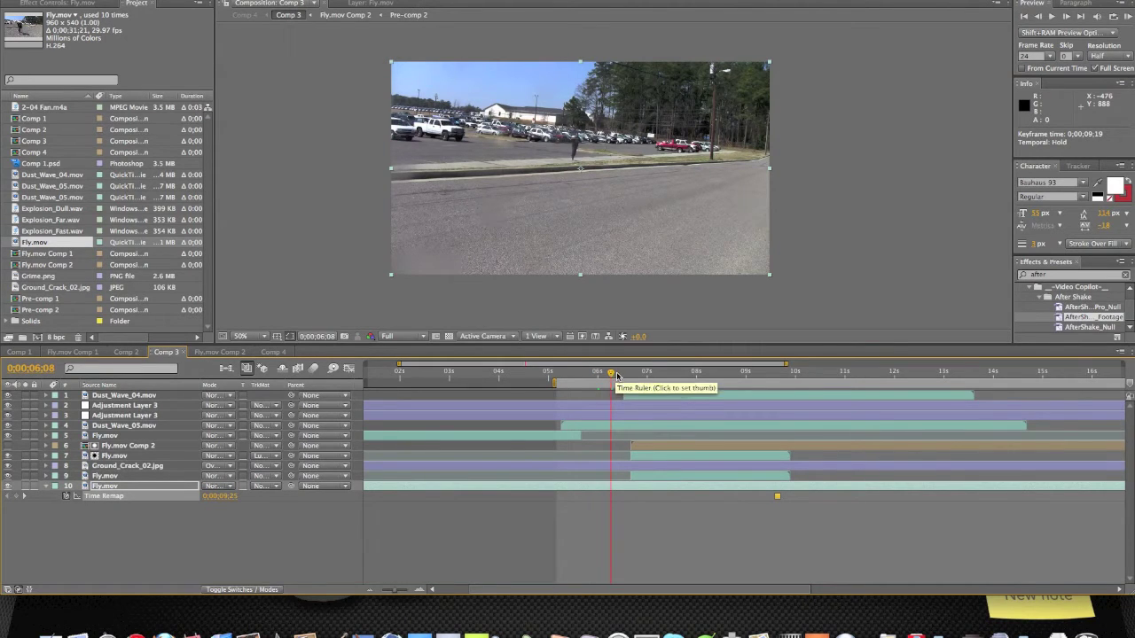
pyautogui.click(617, 376)
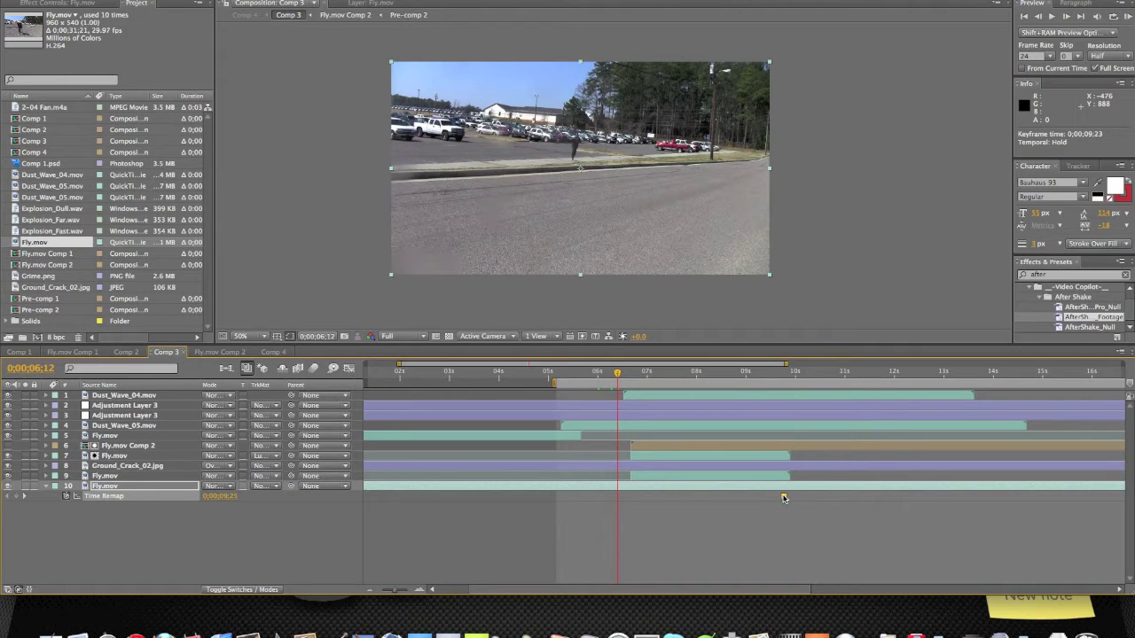
pyautogui.moveTo(784, 497); pyautogui.dragTo(854, 489)
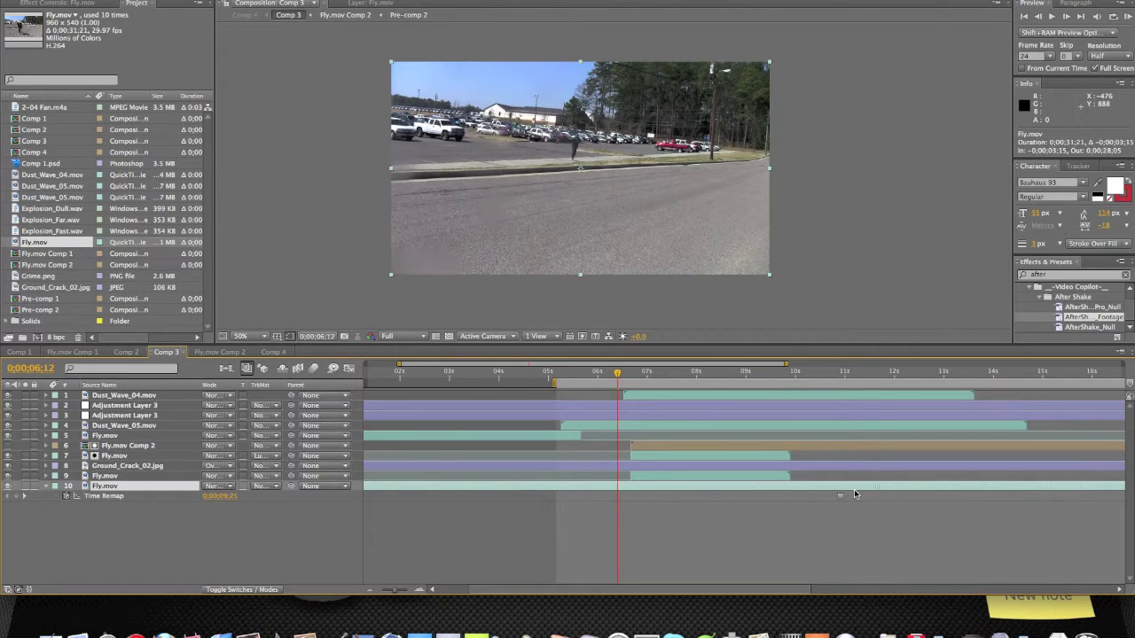
# Try sliding the frozen Fly.mov layer earlier and setting its Time Remap to 0;00;31;21 at 0;00;06;12
pyautogui.moveTo(681, 494); pyautogui.dragTo(739, 497)
pyautogui.moveTo(952, 487); pyautogui.dragTo(745, 488)
pyautogui.moveTo(216, 499); pyautogui.dragTo(710, 502)
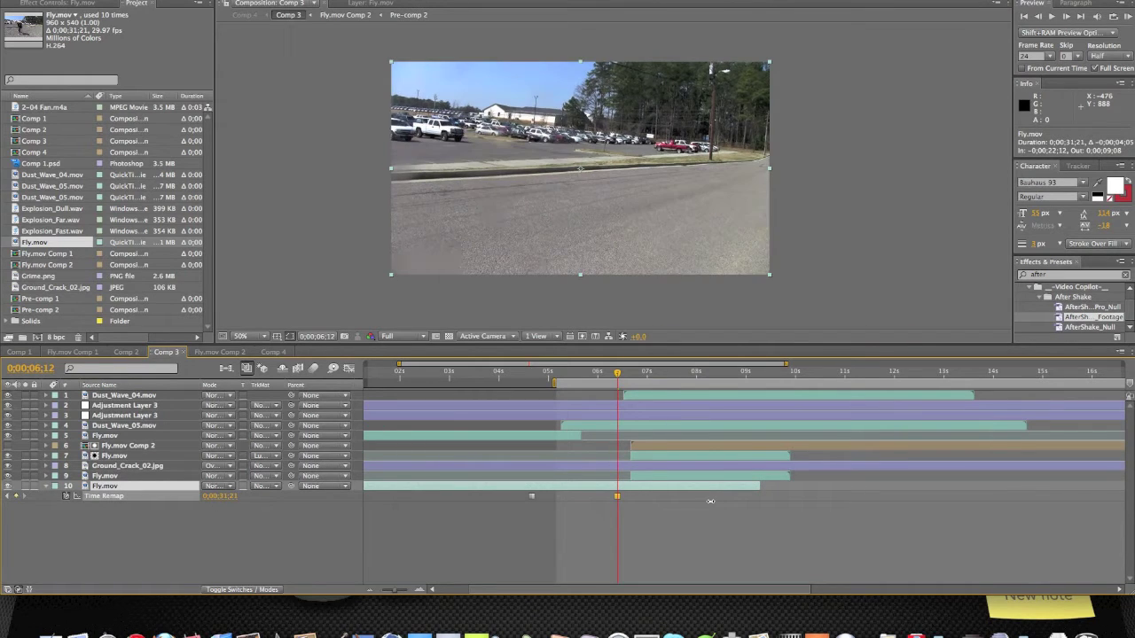
# Delete the retimed Fly.mov background layer and undo the deletion
pyautogui.click(135, 488)
pyautogui.press('Delete')
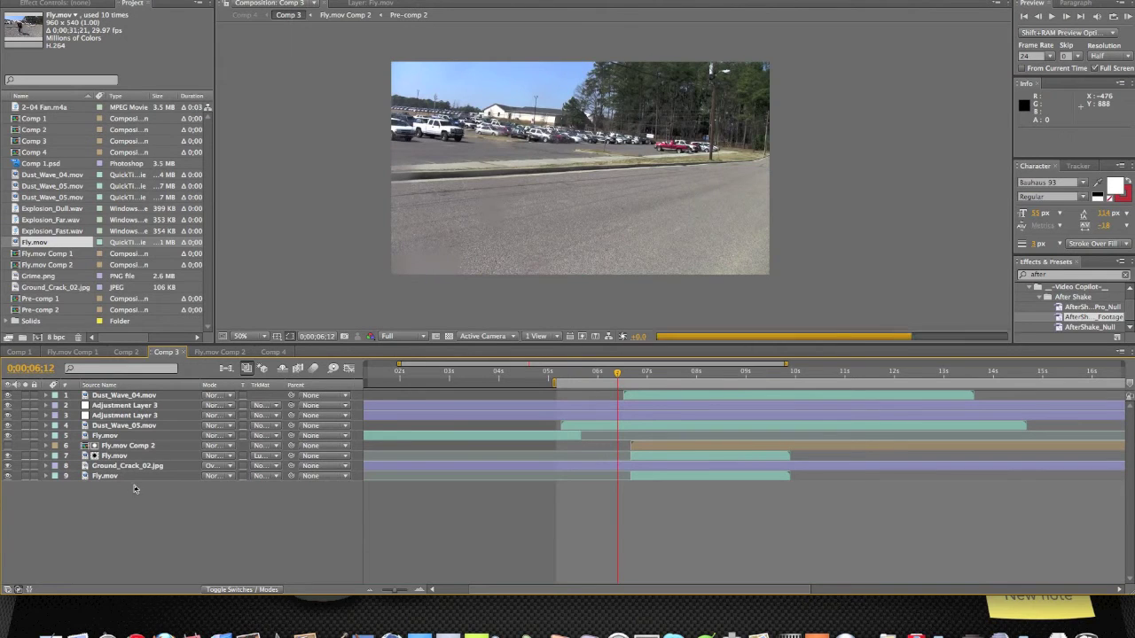
pyautogui.press('super+z')
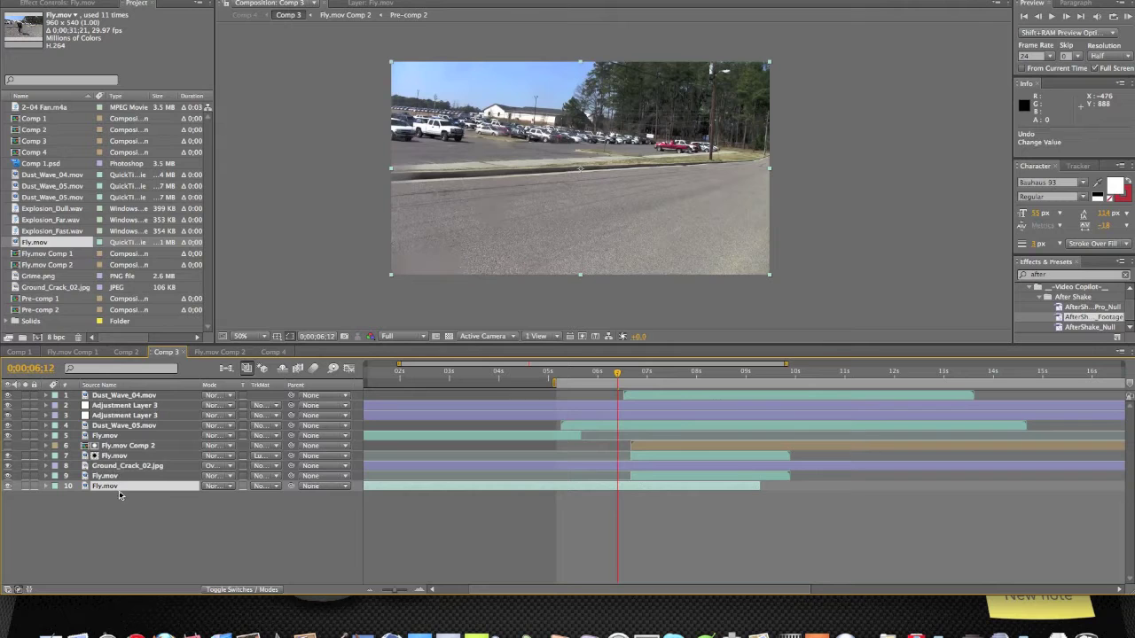
# Undo the background's retiming, scaling and freeze, going back to the plain, unscaled Fly.mov layer at the bottom of Comp 3
pyautogui.press('super+alt+t')
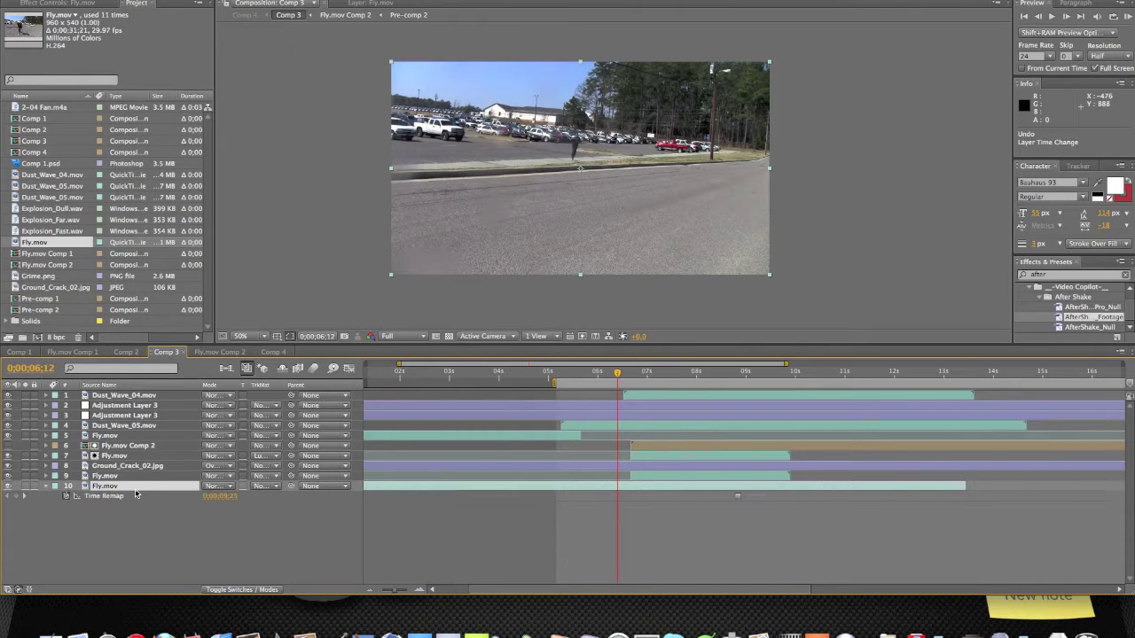
pyautogui.press('super+z')
pyautogui.press('super+z')
pyautogui.press('super+z')
pyautogui.press('super+z')
pyautogui.press('super+z')
pyautogui.press('super+z')
pyautogui.press('super+z')
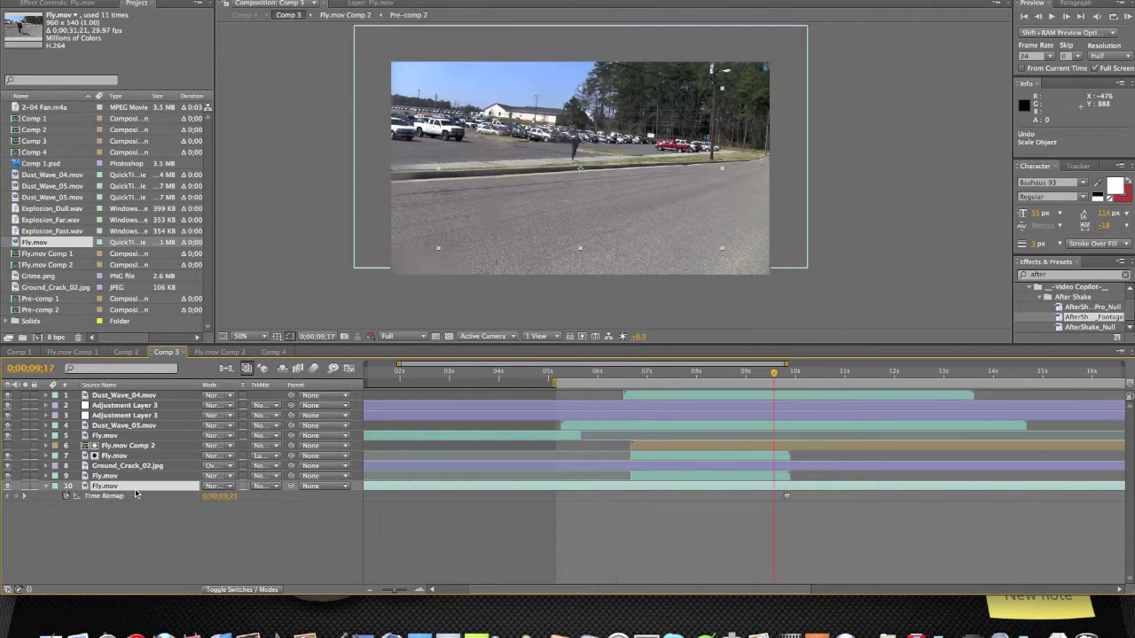
pyautogui.press('super+z')
pyautogui.press('super+z')
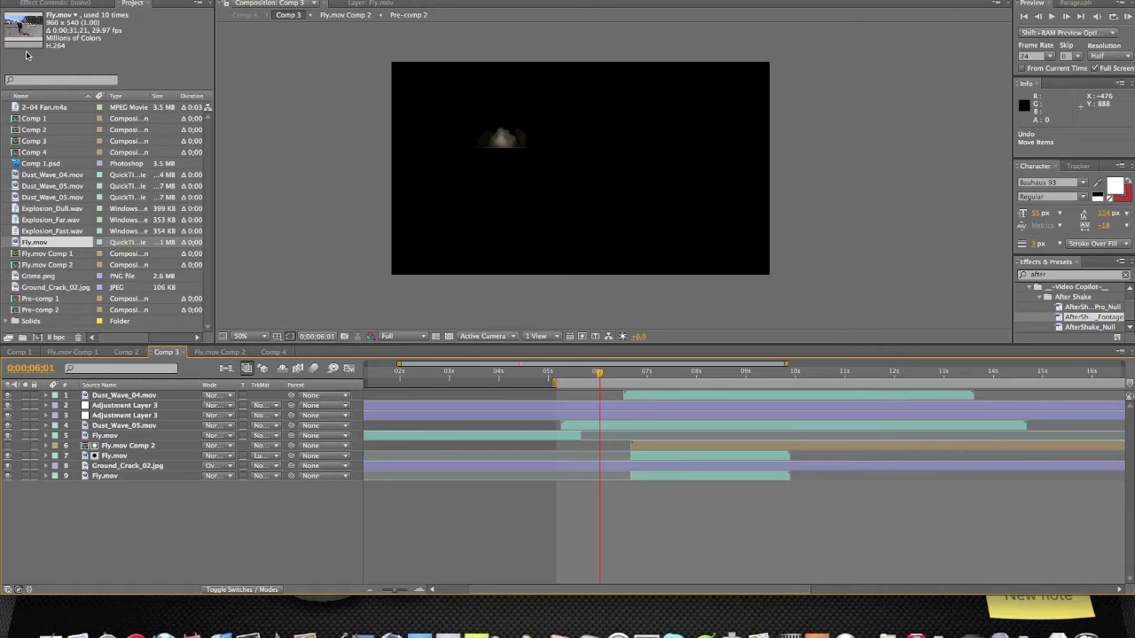
pyautogui.click(124, 0)
pyautogui.click(141, 1)
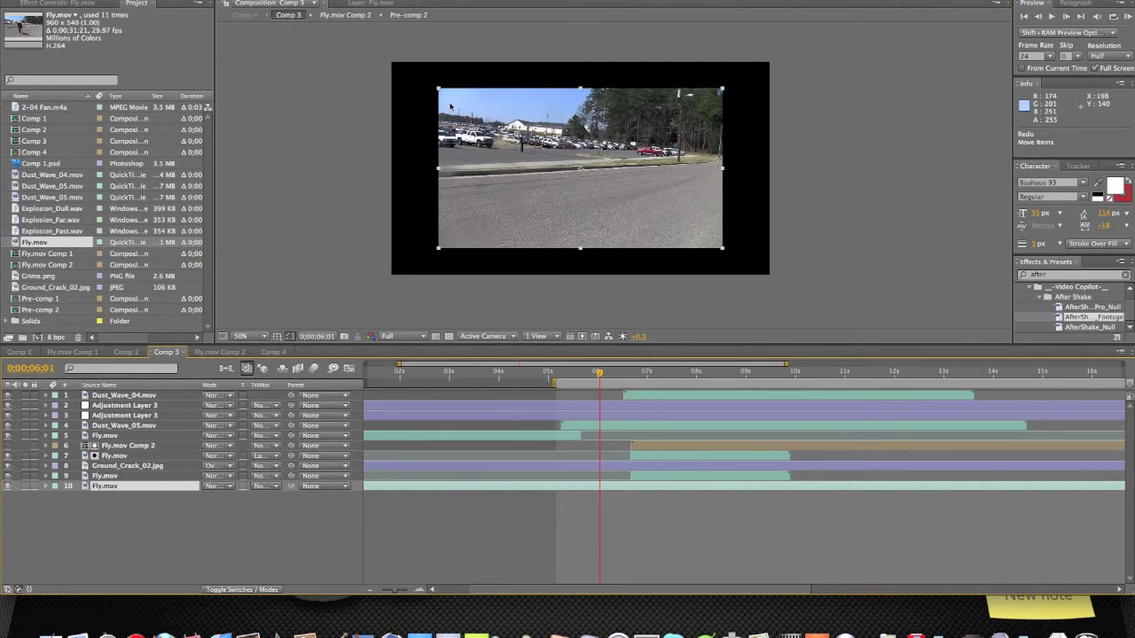
# Scale the Fly.mov background layer to 133% to fill the frame and slide it earlier so it ends at 0;00;10;03
pyautogui.moveTo(438, 88); pyautogui.dragTo(390, 65)
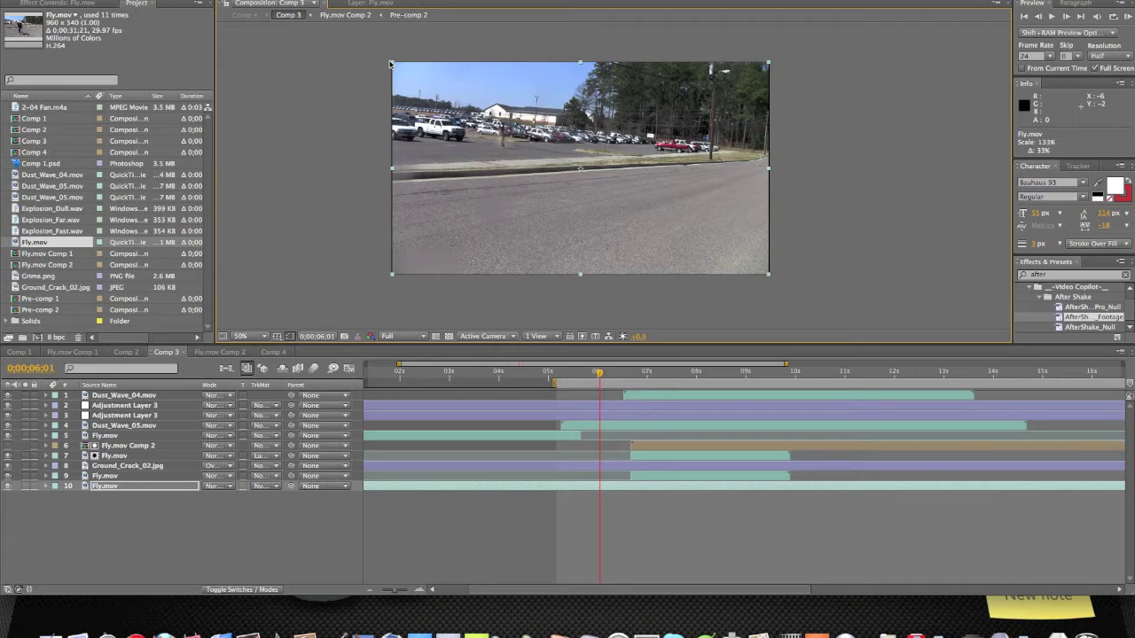
pyautogui.moveTo(390, 63); pyautogui.dragTo(390, 62)
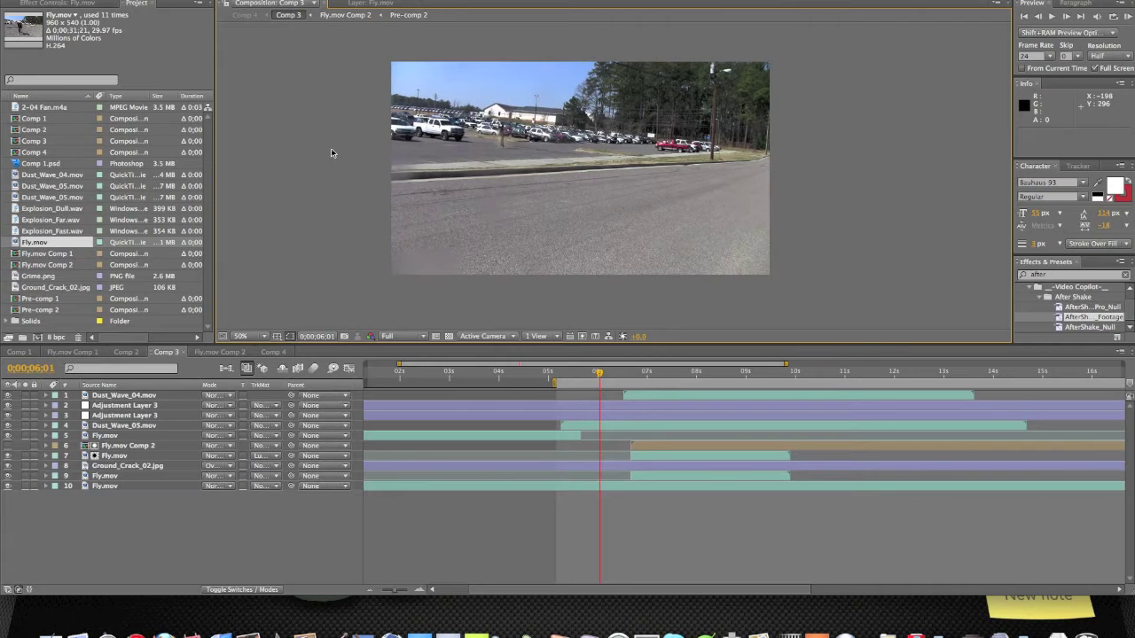
pyautogui.click(672, 485)
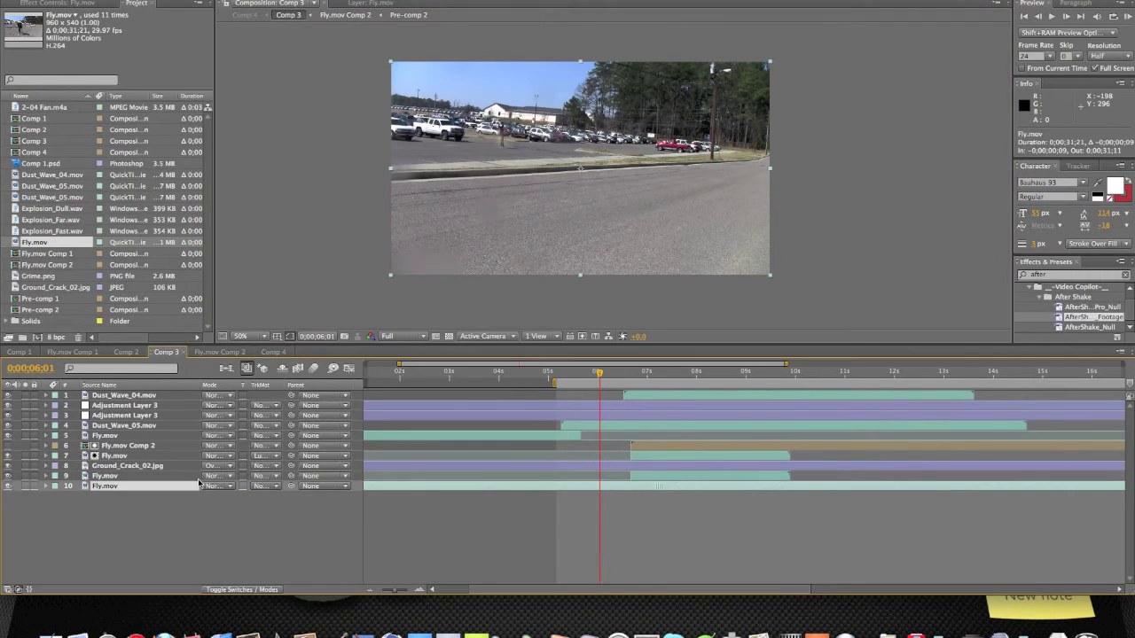
pyautogui.moveTo(198, 480); pyautogui.dragTo(3, 530)
pyautogui.moveTo(938, 486); pyautogui.dragTo(547, 499)
# Freeze the Fly.mov background layer on the clean frame at 0;00;09;19
pyautogui.click(846, 376)
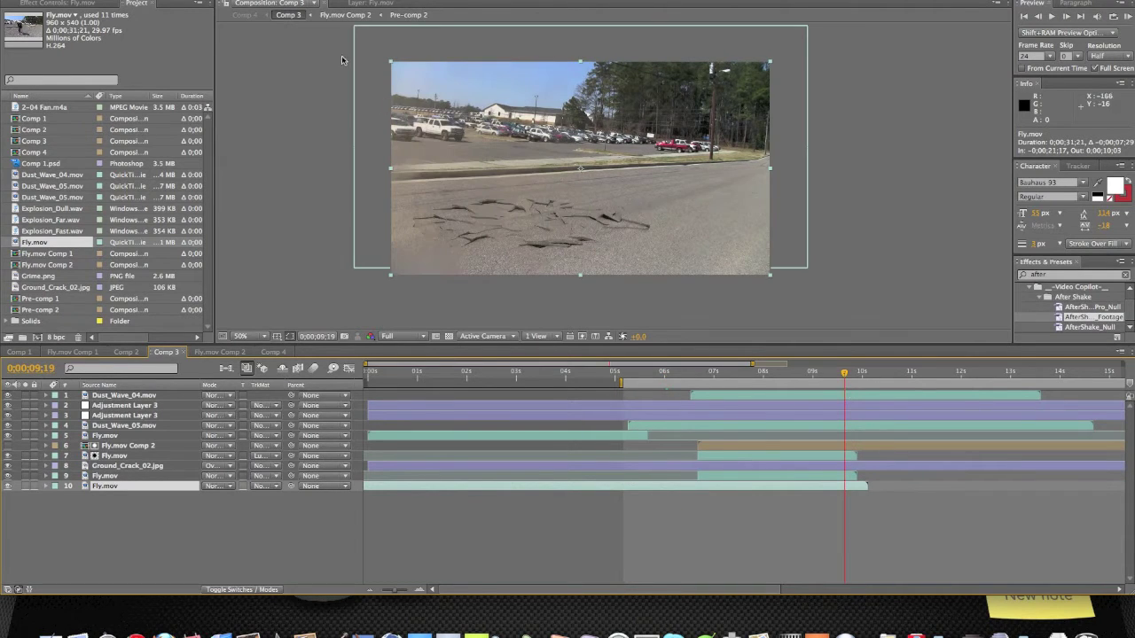
pyautogui.click(218, 0)
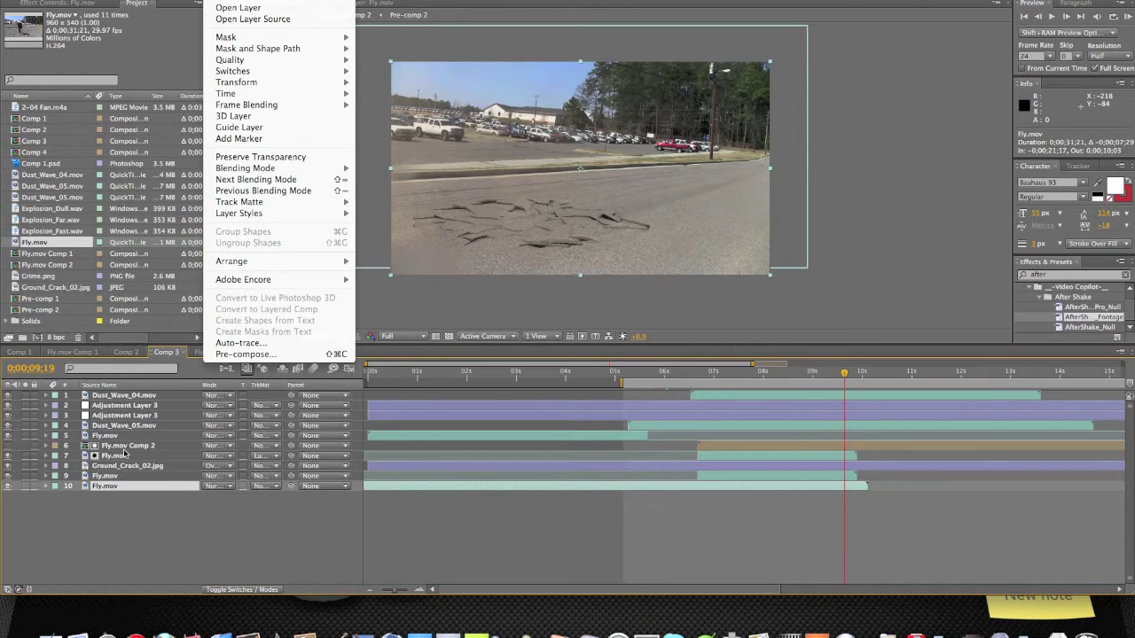
pyautogui.click(115, 486)
pyautogui.rightClick(116, 487)
pyautogui.click(116, 487)
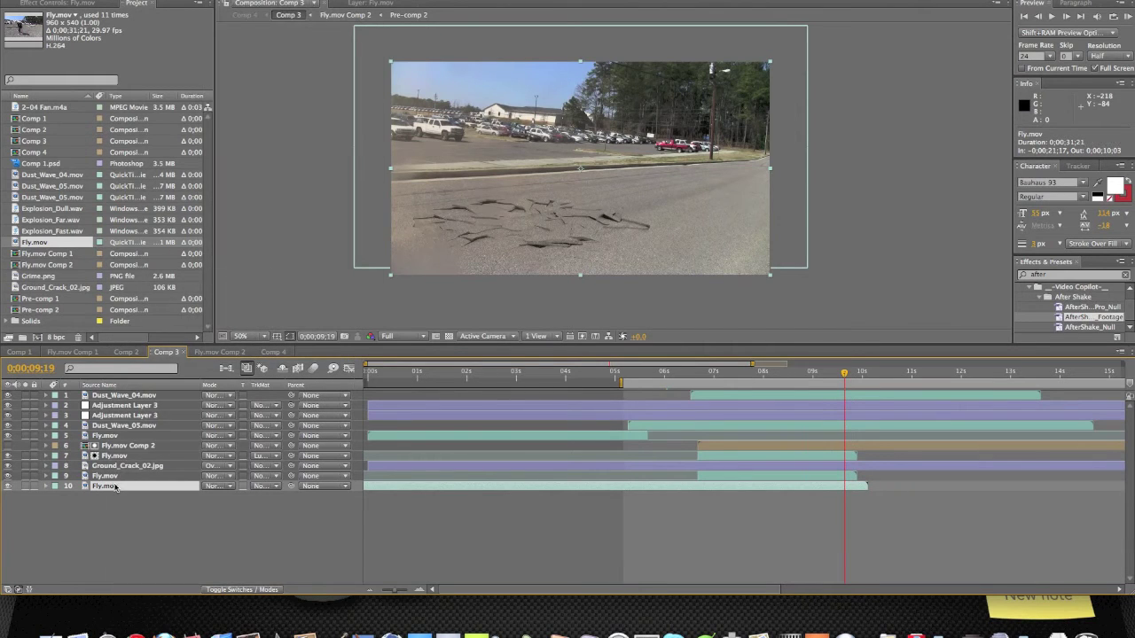
pyautogui.rightClick(115, 486)
pyautogui.moveTo(226, 333)
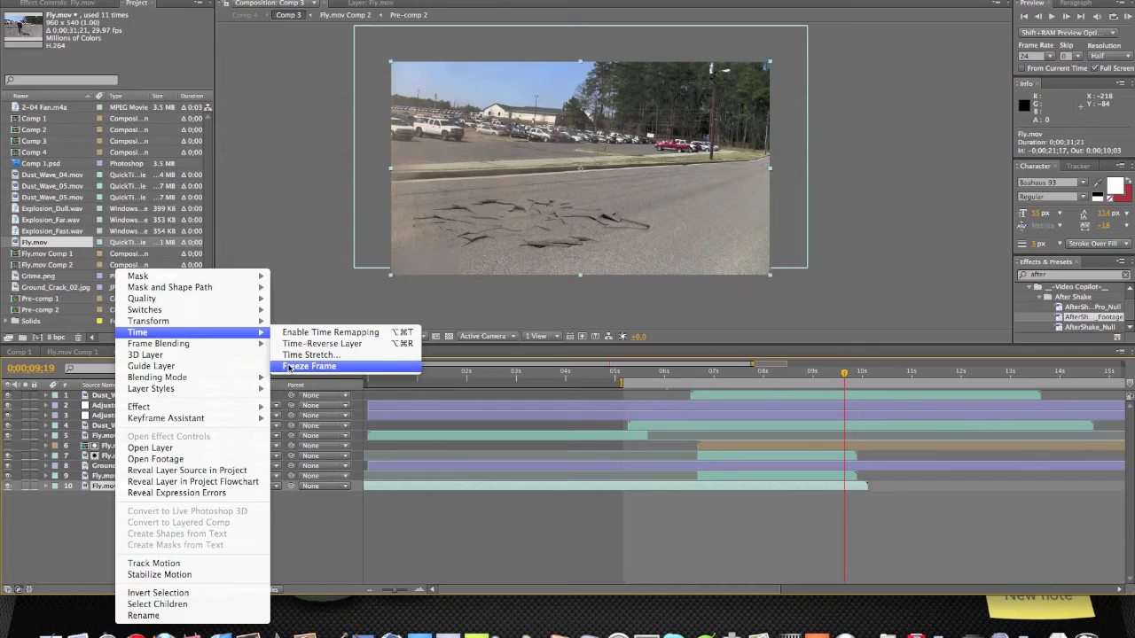
pyautogui.click(290, 367)
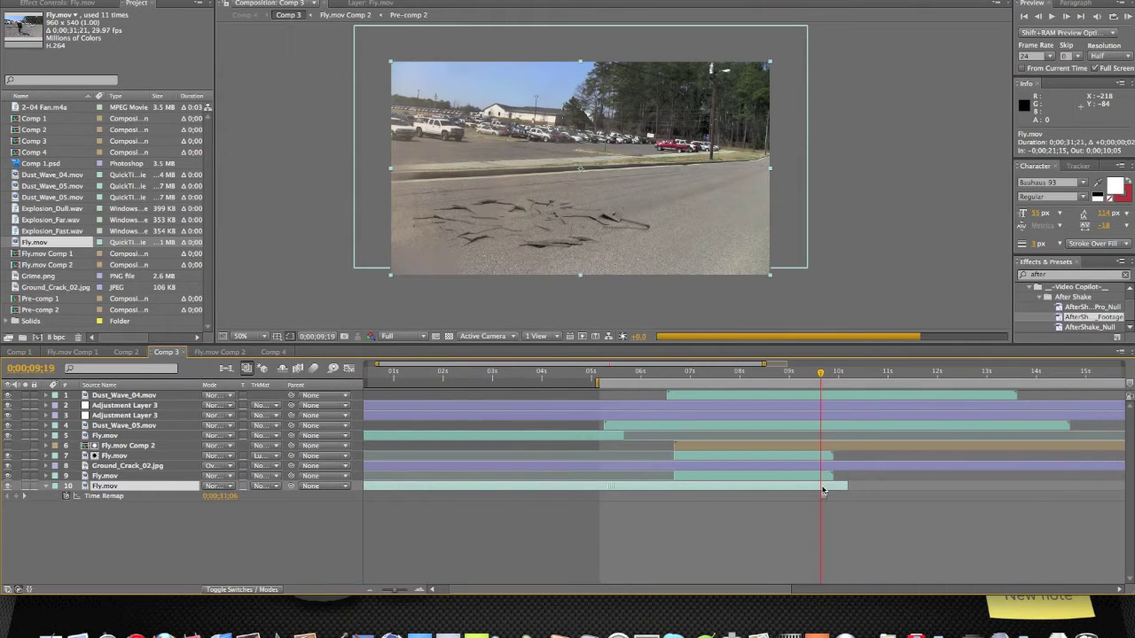
# Slide the frozen Fly.mov layer later so it ends at 0;00;16;08 and check the plate around 0;00;06;05
pyautogui.moveTo(823, 489); pyautogui.dragTo(910, 489)
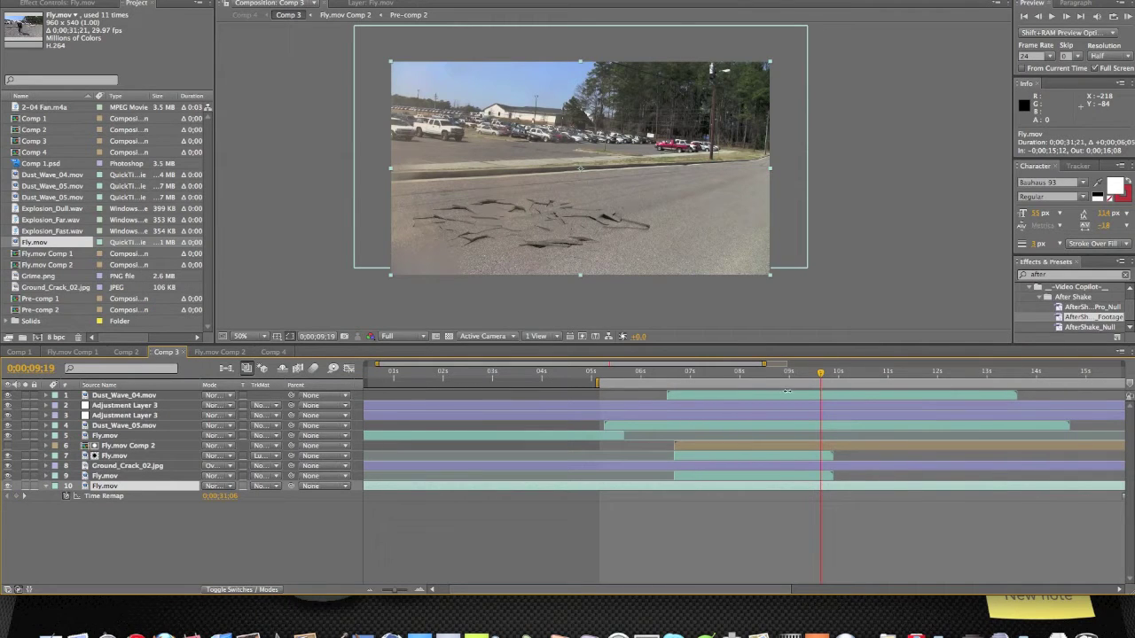
pyautogui.click(740, 373)
pyautogui.click(635, 373)
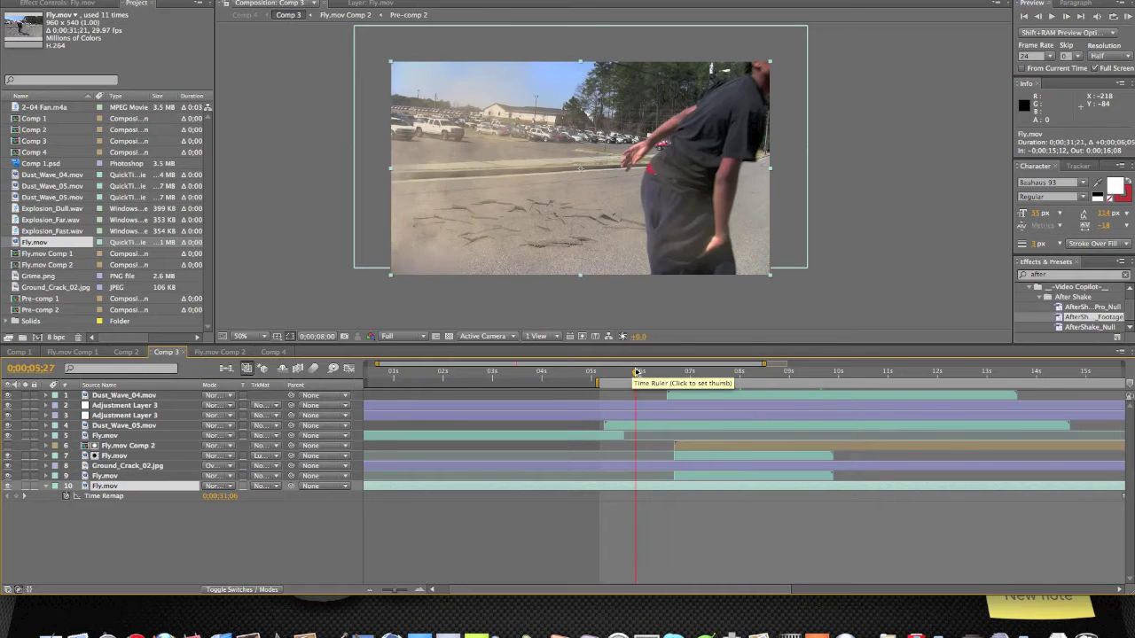
pyautogui.moveTo(636, 374); pyautogui.dragTo(649, 373)
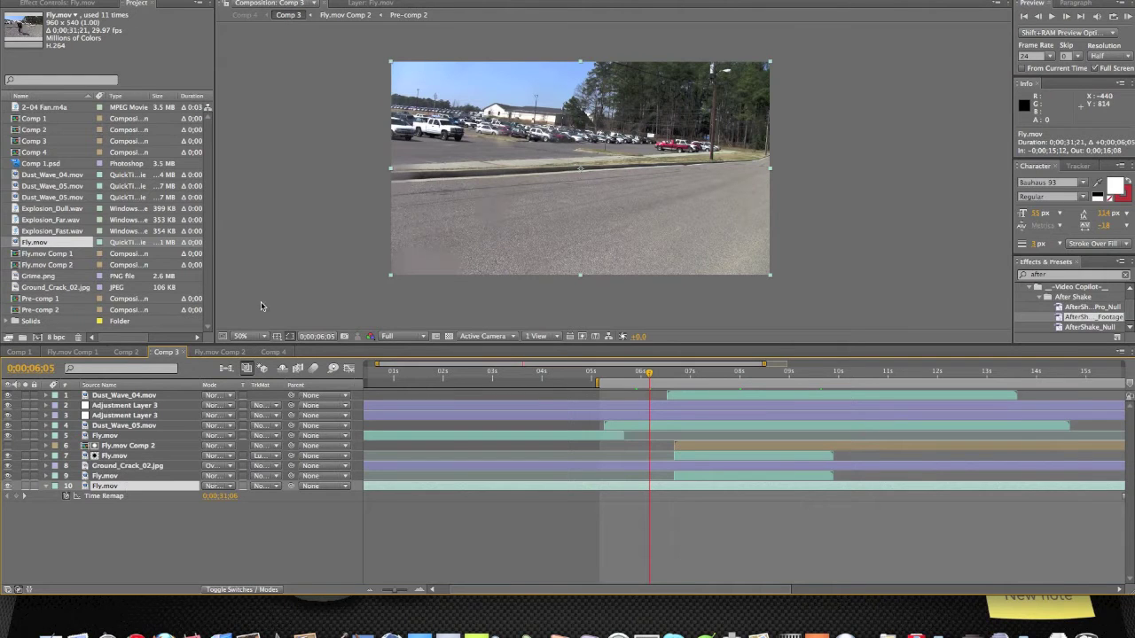
# In Comp 4, collapse the Comp 3 layer's properties and set the current time to 0;00;06;17, just before the landing
pyautogui.click(271, 352)
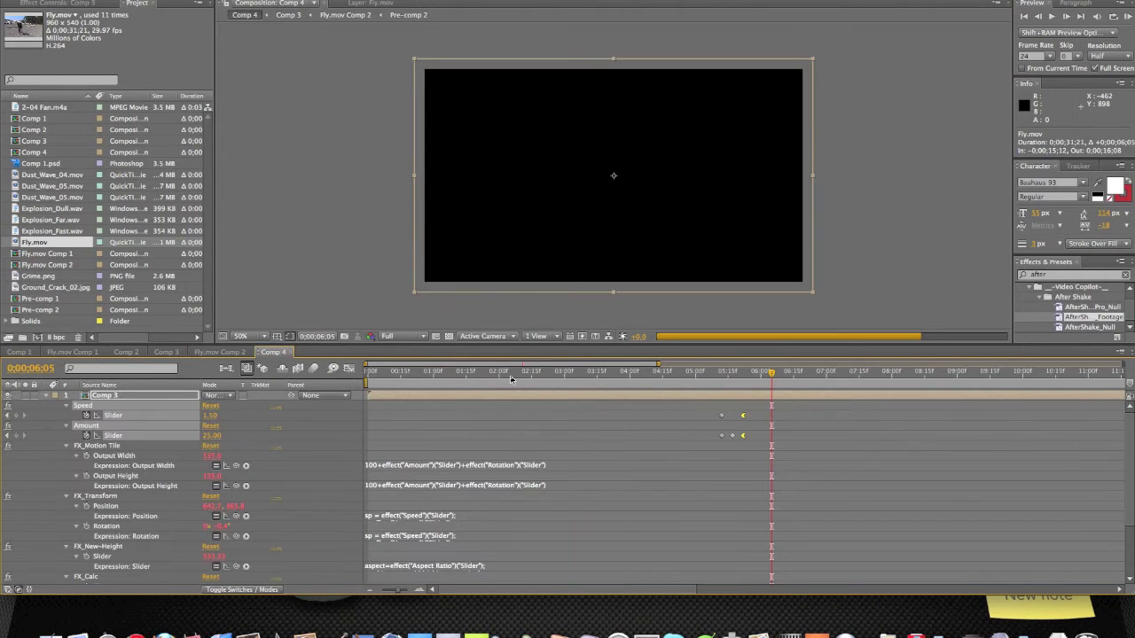
pyautogui.click(292, 208)
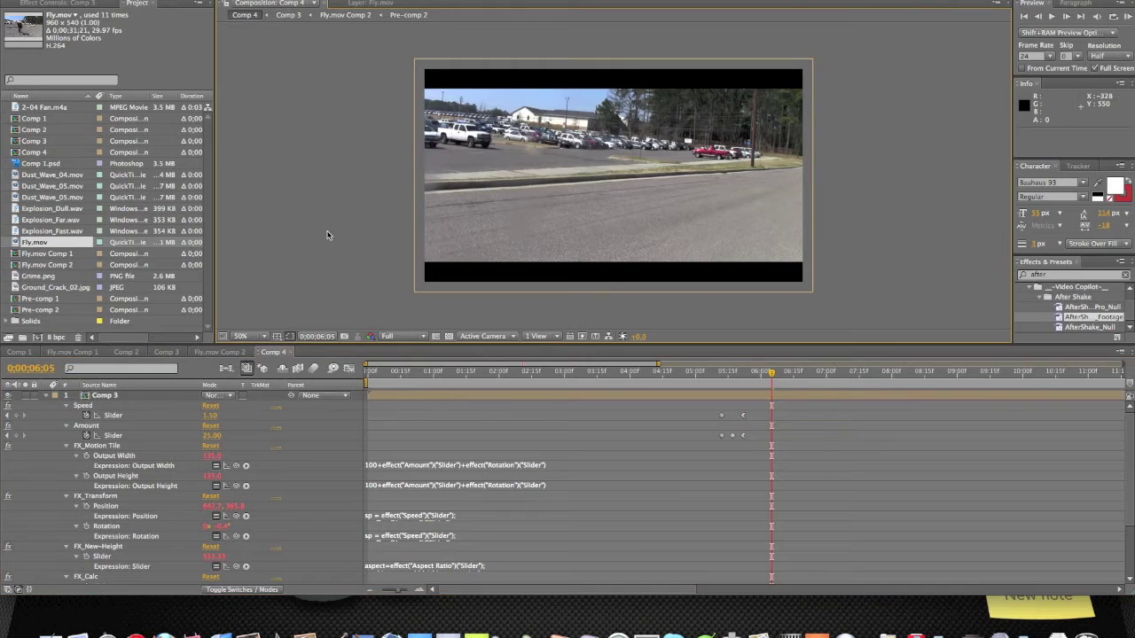
pyautogui.click(46, 398)
pyautogui.moveTo(781, 377); pyautogui.dragTo(820, 379)
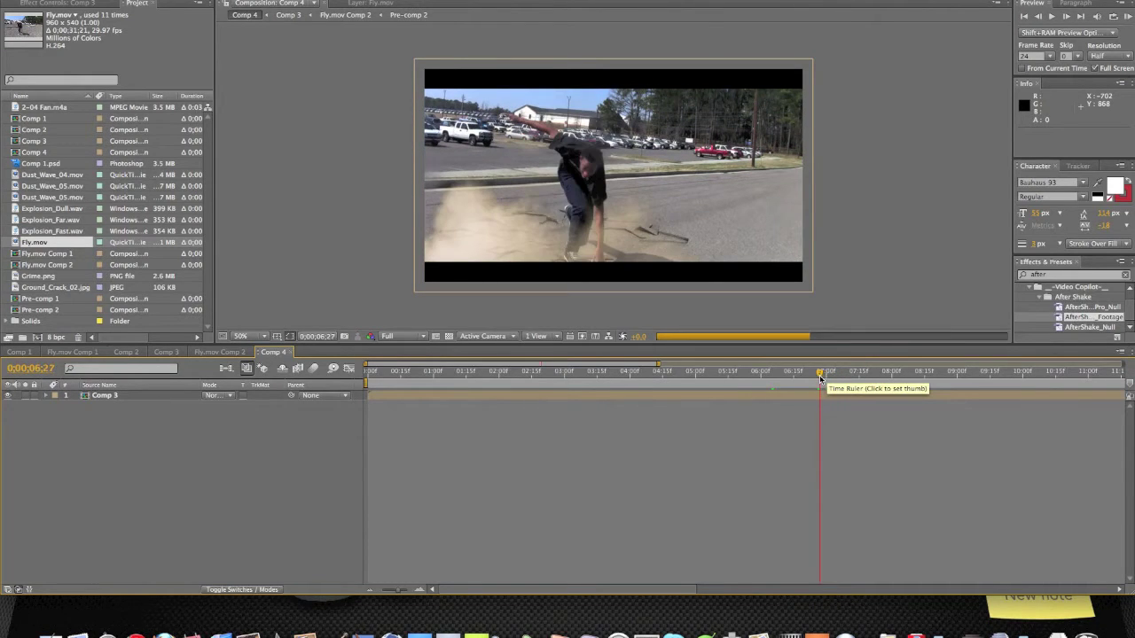
pyautogui.click(816, 377)
pyautogui.moveTo(814, 382); pyautogui.dragTo(799, 385)
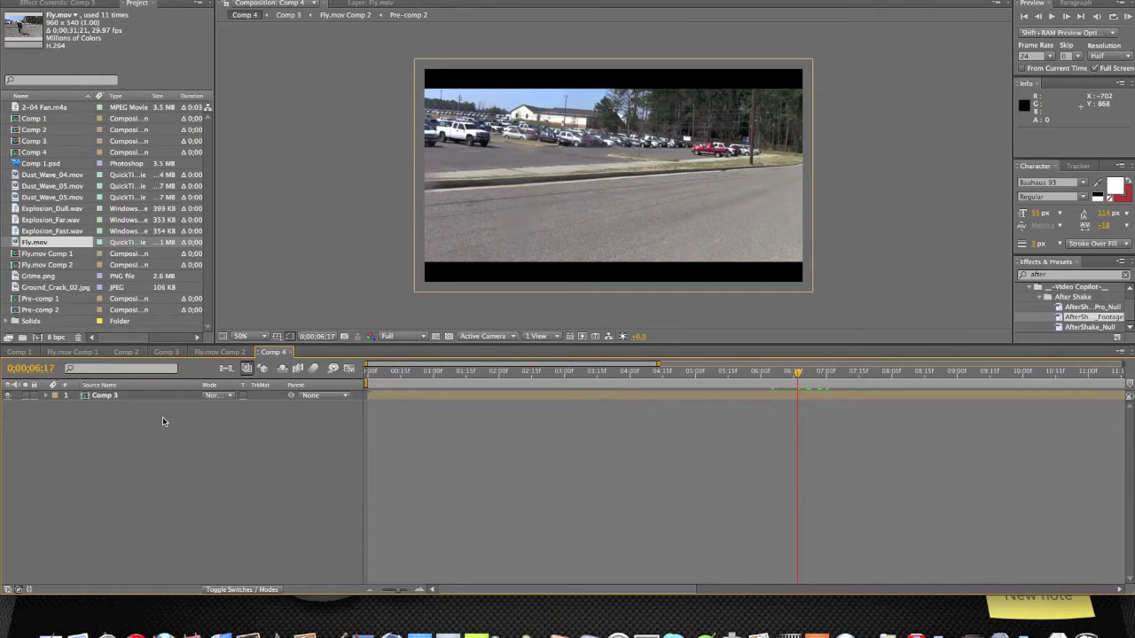
# Reveal the Comp 3 layer's keyframed properties and paste a copy of the five Speed and Amount keyframes at 0;00;06;17
pyautogui.click(135, 398)
pyautogui.press('u')
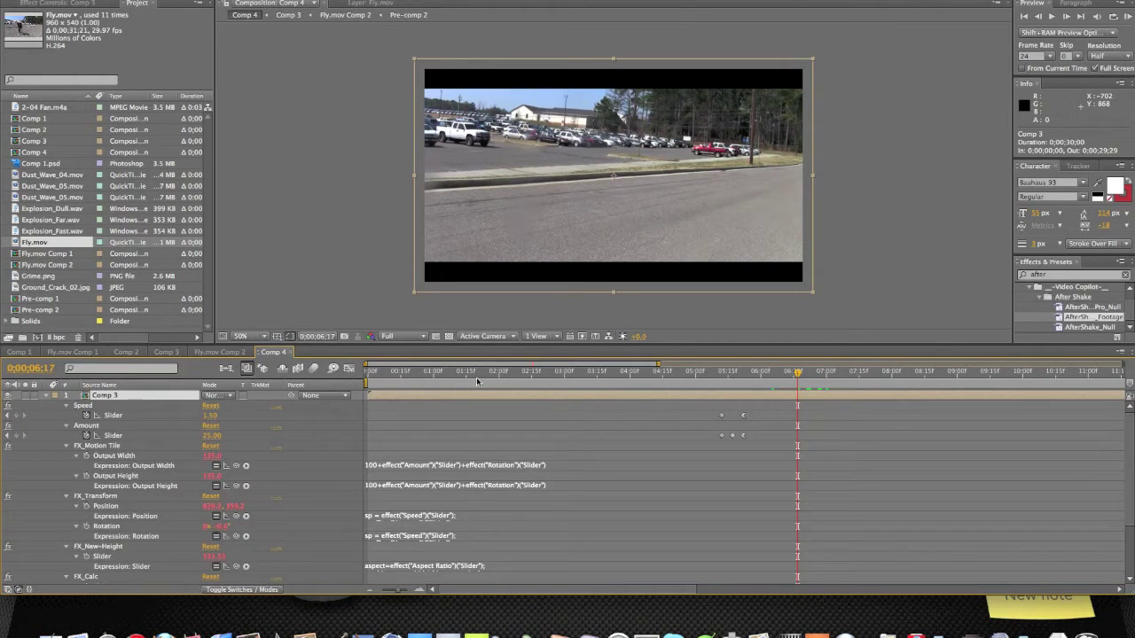
pyautogui.moveTo(755, 416); pyautogui.dragTo(723, 446)
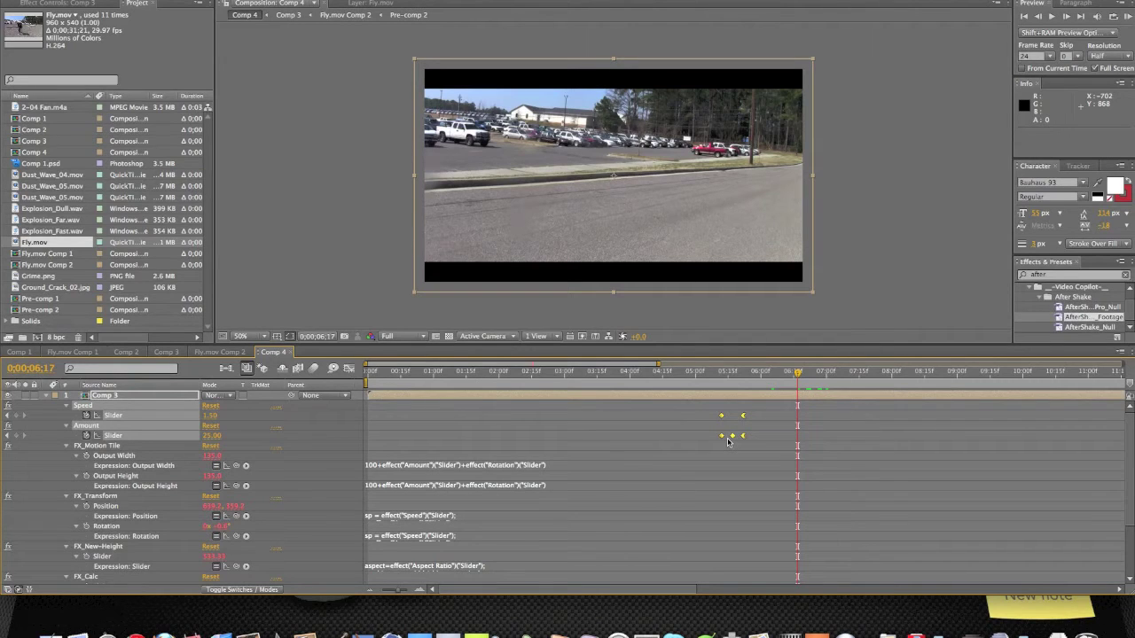
pyautogui.hotkey('ctrl', 'c')
pyautogui.hotkey('ctrl', 'v')
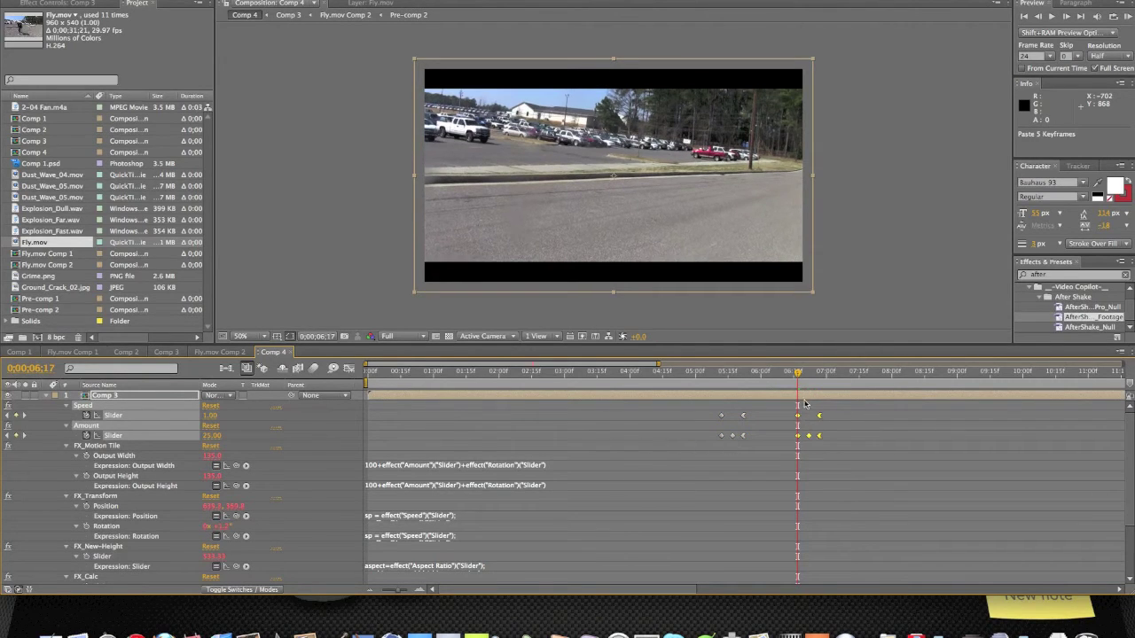
# Delete the first pasted Speed and Amount keyframes and move the Amount keyframe of 50 to 0;00;06;17
pyautogui.click(804, 413)
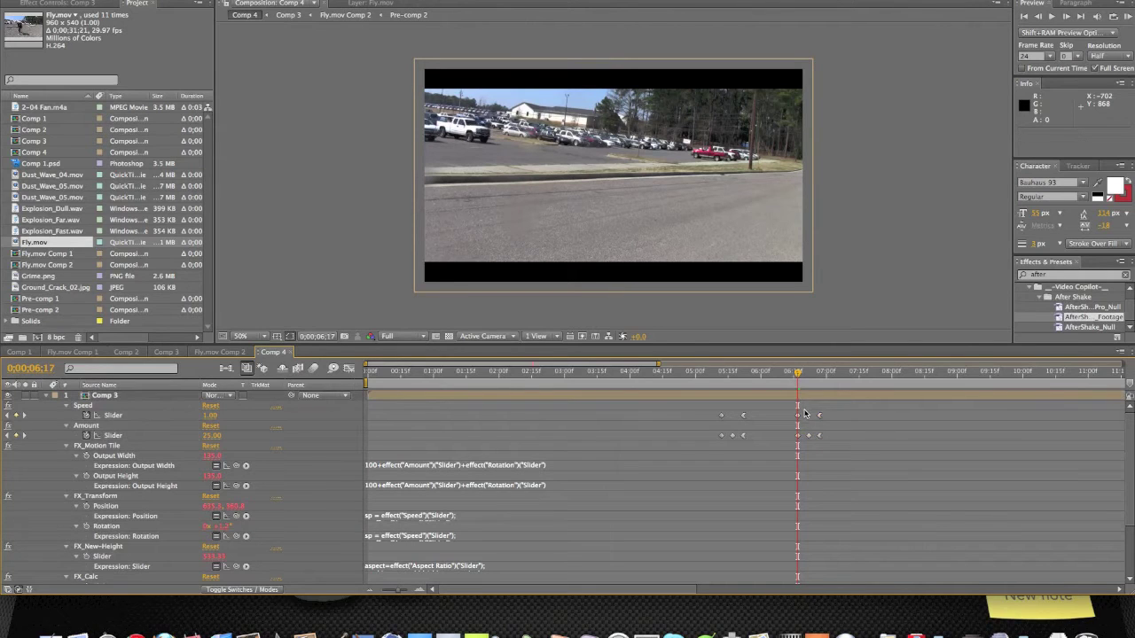
pyautogui.moveTo(803, 414); pyautogui.dragTo(799, 439)
pyautogui.press('Delete')
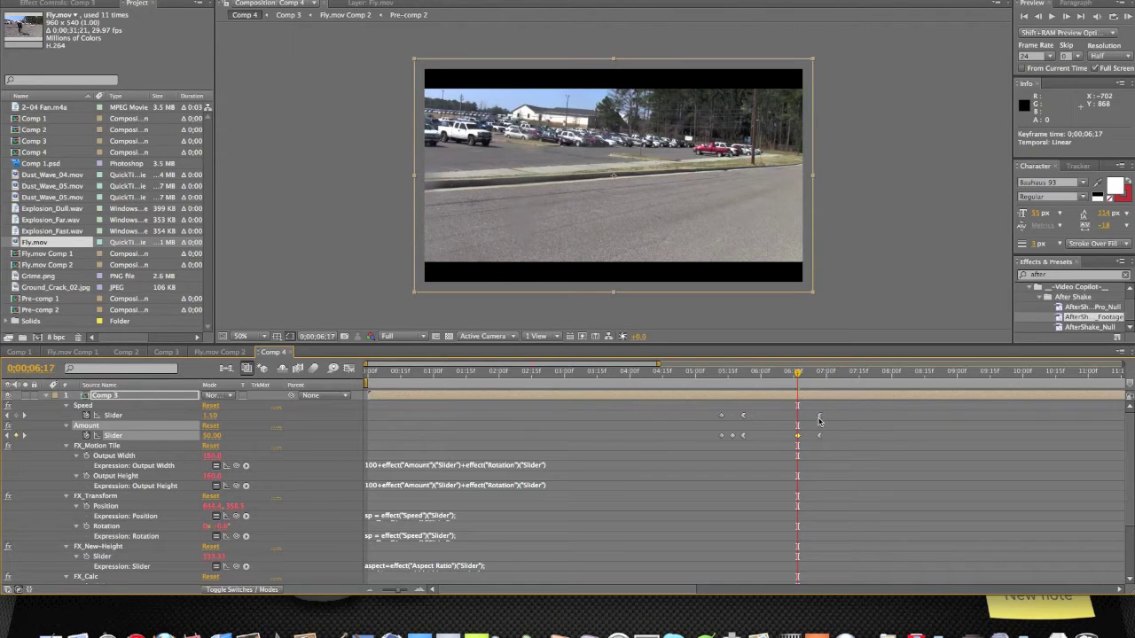
# Add a Speed keyframe of 1.50 to the Comp 3 layer and line it up with the Amount keyframe at 0;00;06;17
pyautogui.click(819, 415)
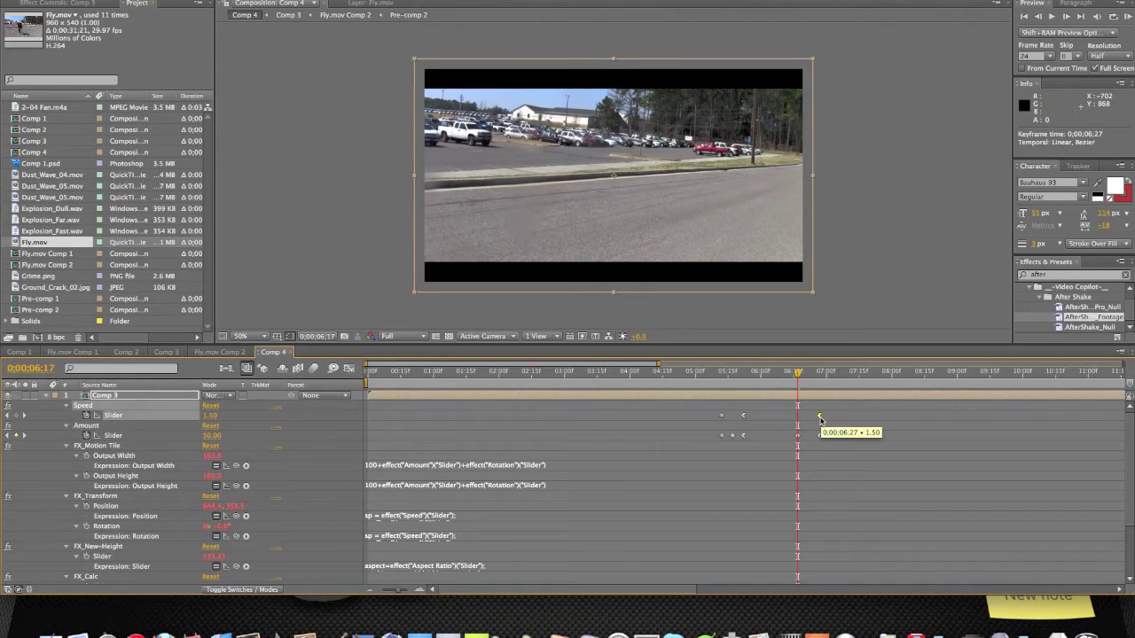
pyautogui.click(755, 374)
pyautogui.click(744, 416)
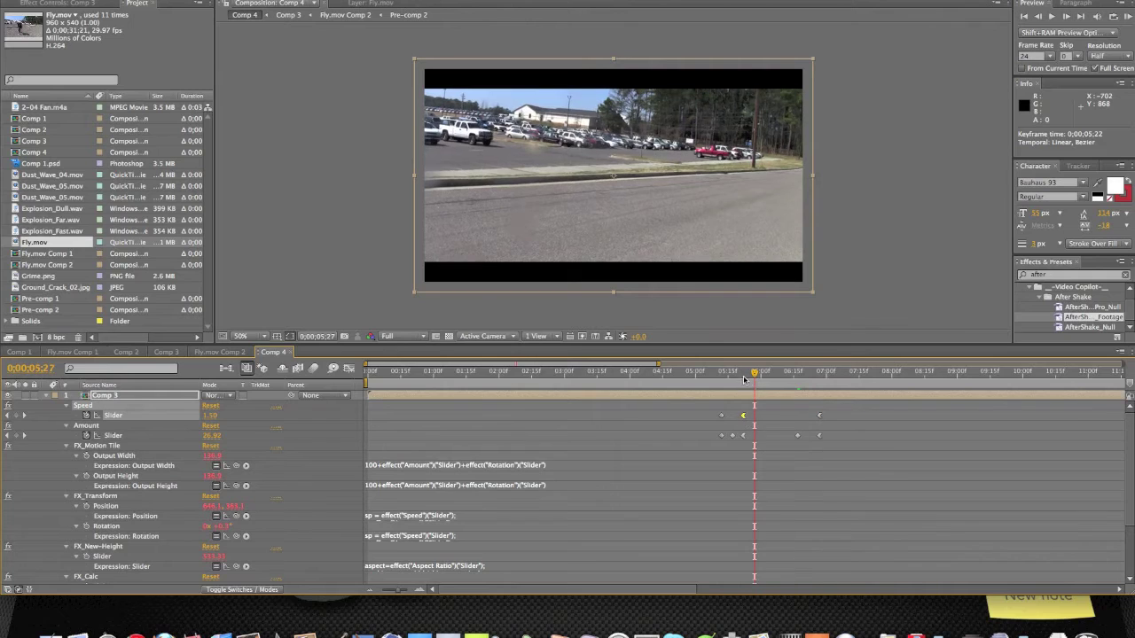
pyautogui.moveTo(743, 376); pyautogui.dragTo(789, 378)
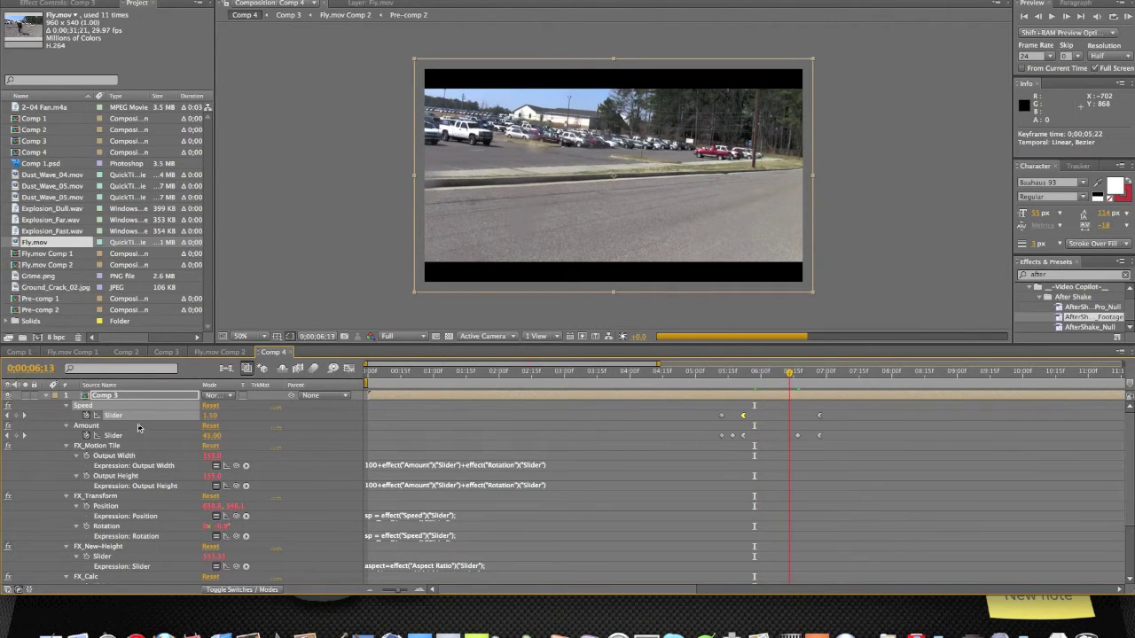
pyautogui.click(19, 416)
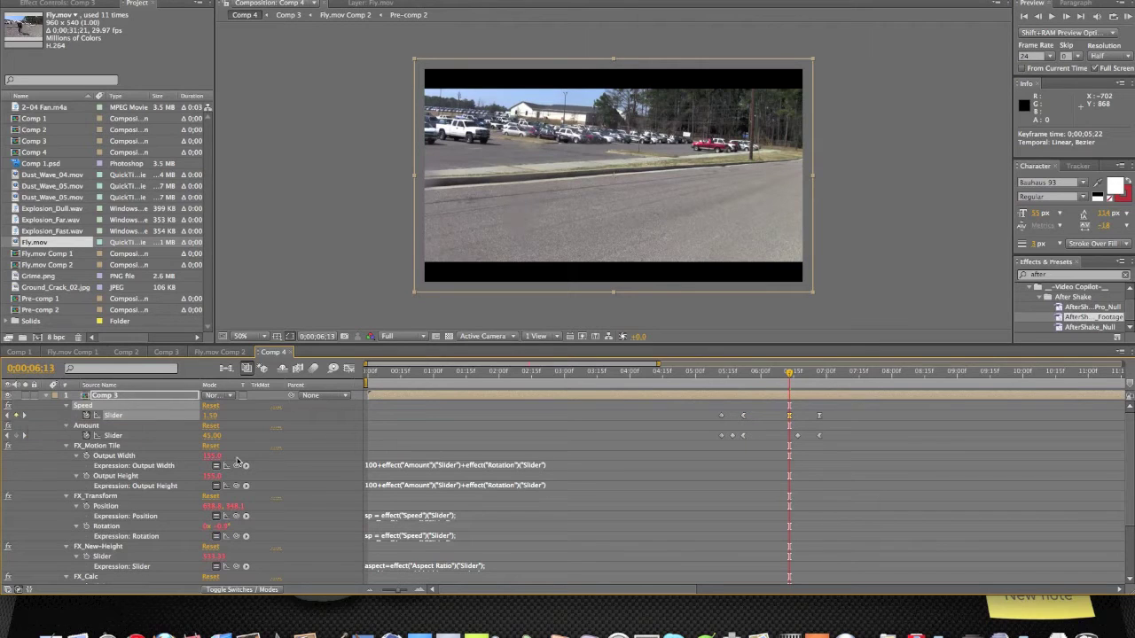
pyautogui.click(788, 419)
# Preview the landing in Comp 4 from 0;00;06;14 through the impact to check the second shake
pyautogui.click(838, 375)
pyautogui.click(791, 379)
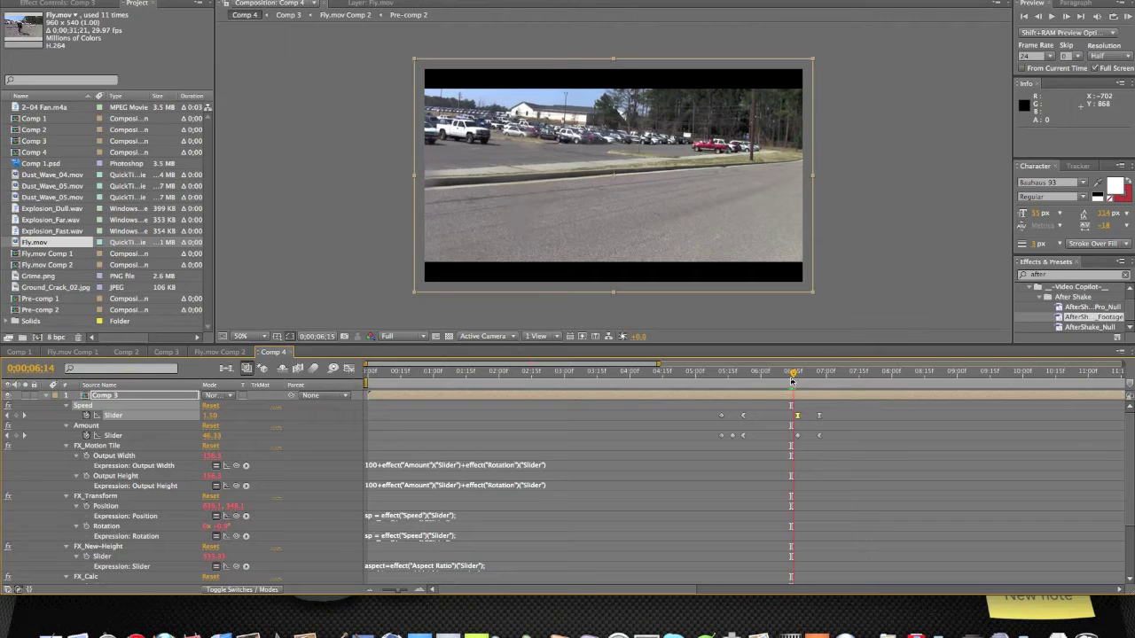
pyautogui.press('pagedown')
pyautogui.press('pagedown')
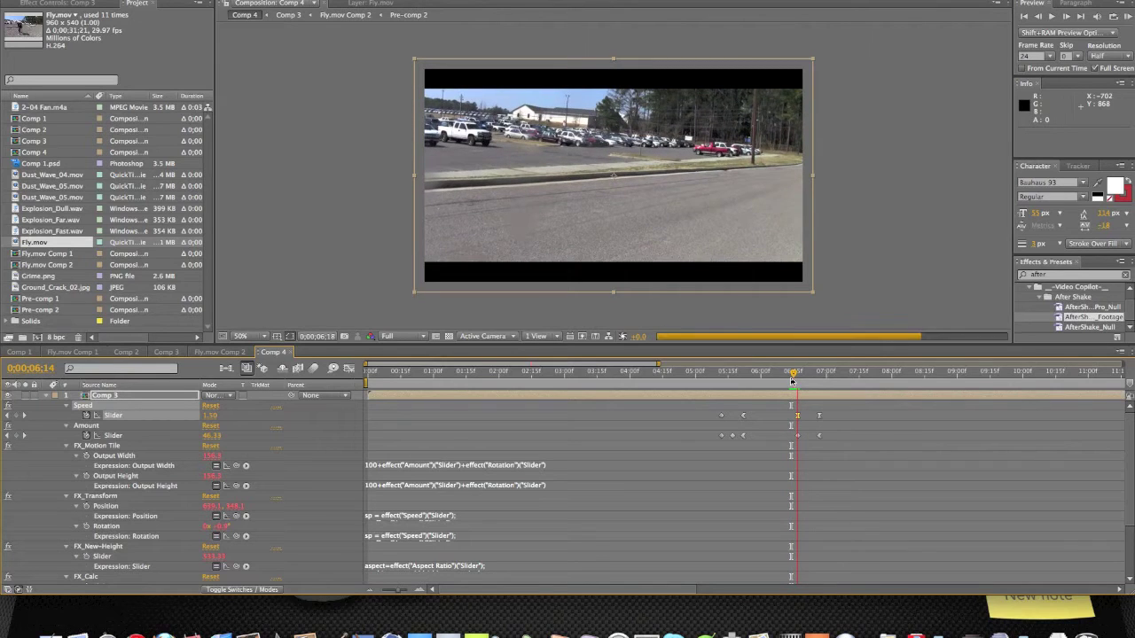
pyautogui.press('pagedown')
pyautogui.press('pagedown')
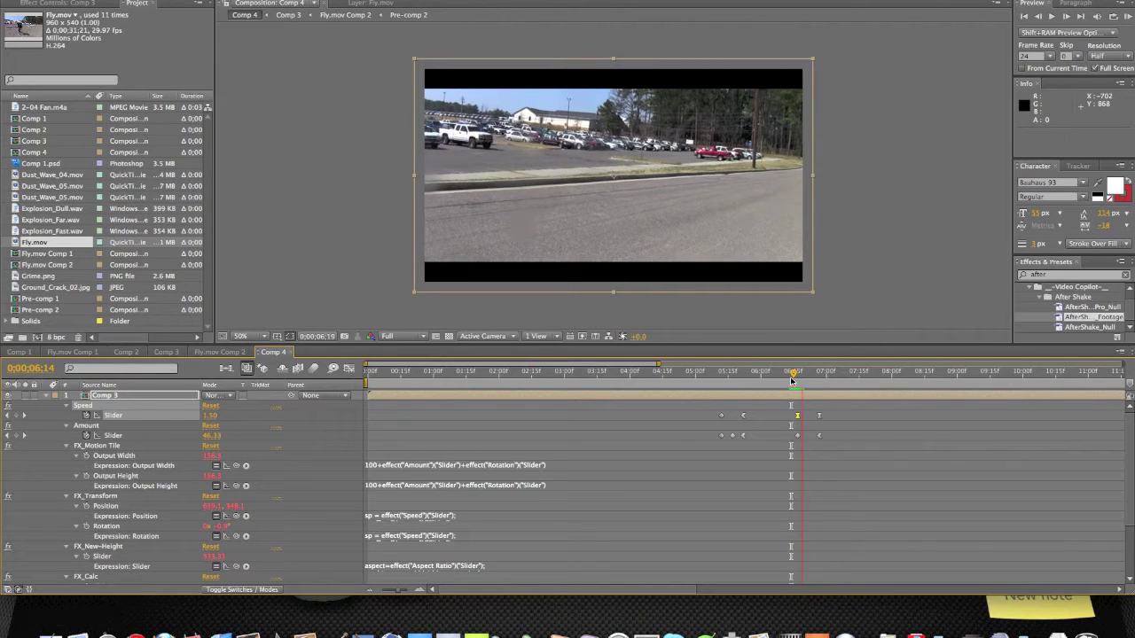
pyautogui.press('pagedown')
pyautogui.press('pagedown')
pyautogui.press('pagedown')
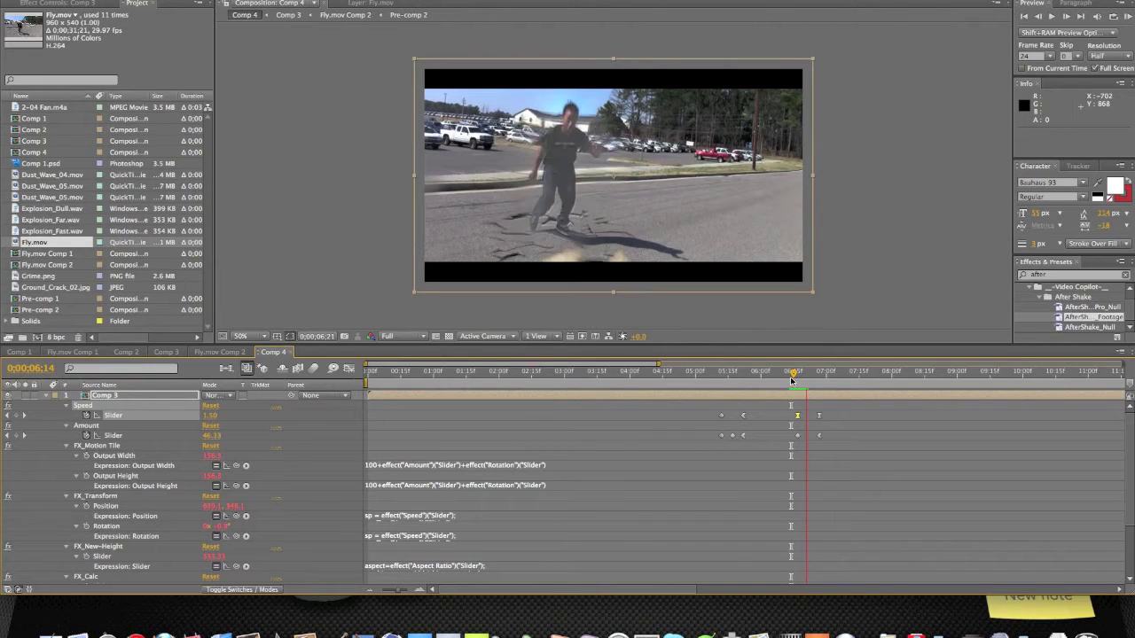
pyautogui.press('pagedown')
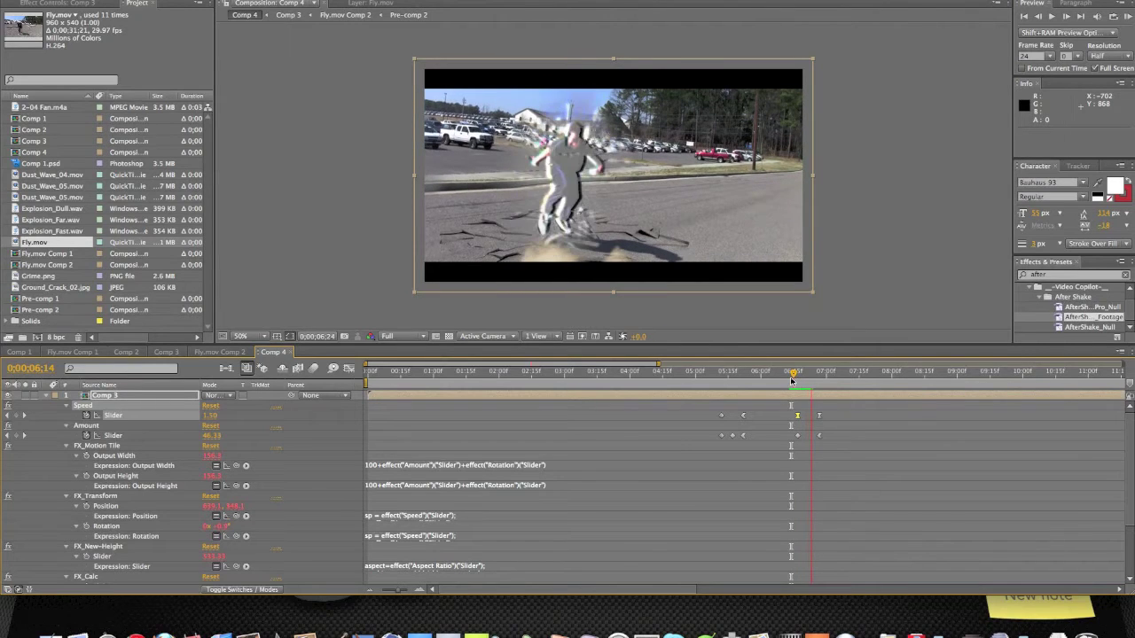
pyautogui.press('pagedown')
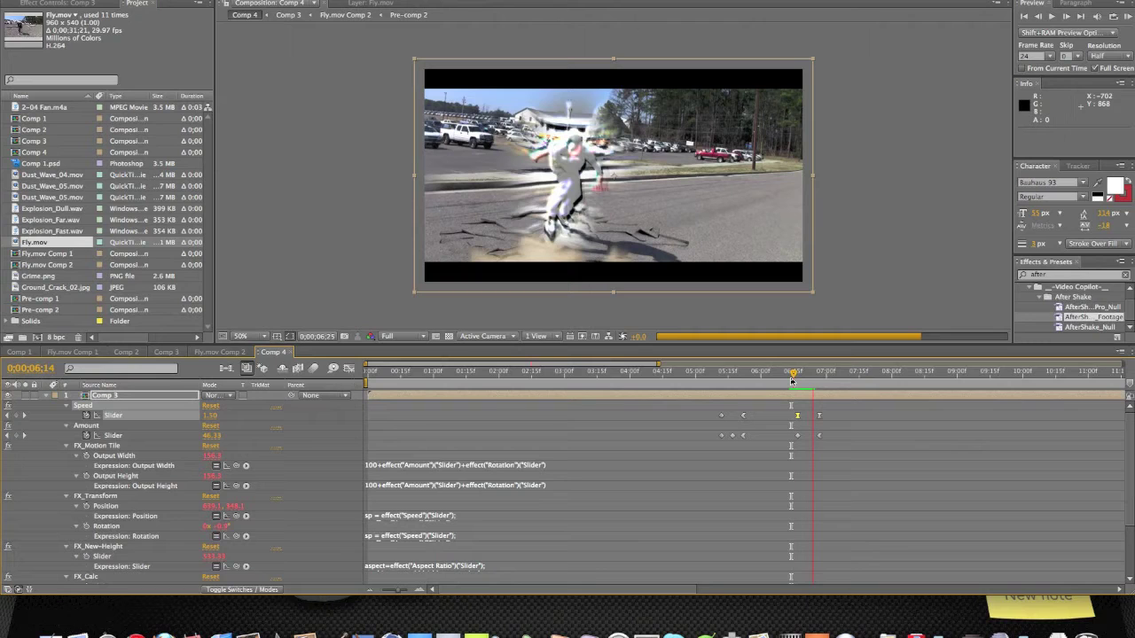
pyautogui.press('space')
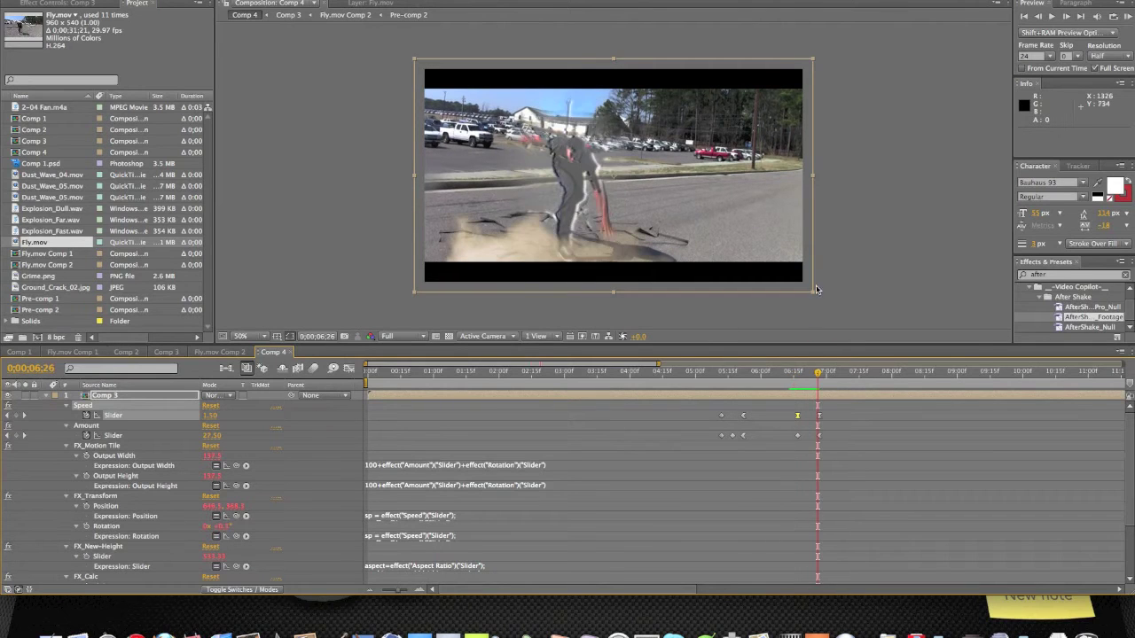
# Replay the landing shake several times, starting from 0;00;06;14 and 0;00;06;15, to judge its timing
pyautogui.click(792, 375)
pyautogui.press('KP_0')
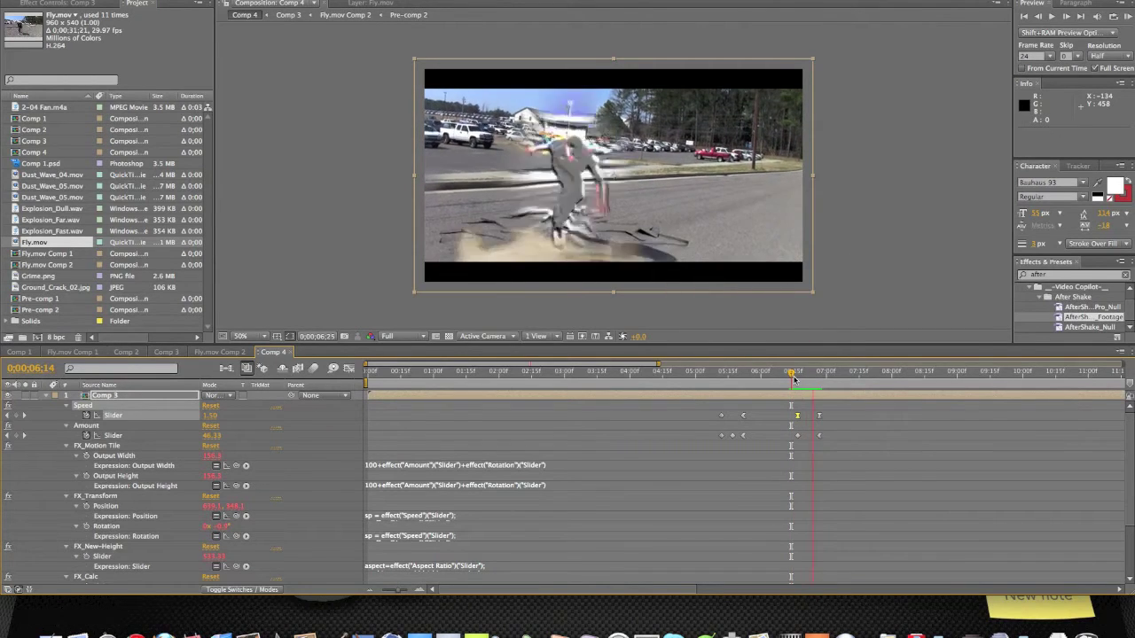
pyautogui.click(795, 380)
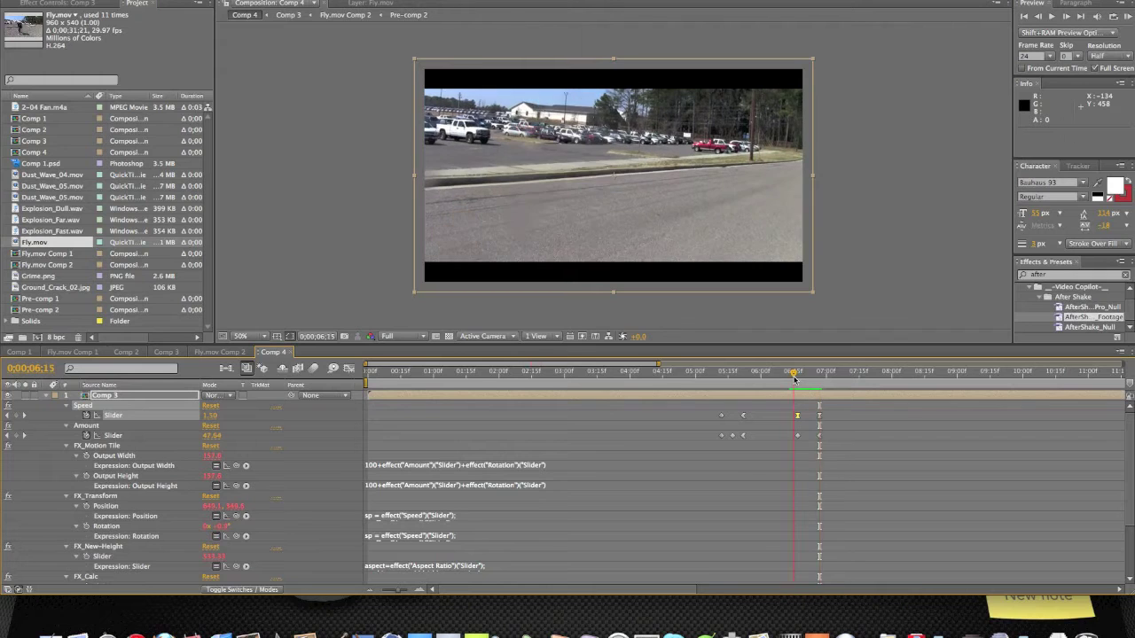
pyautogui.press('KP_0')
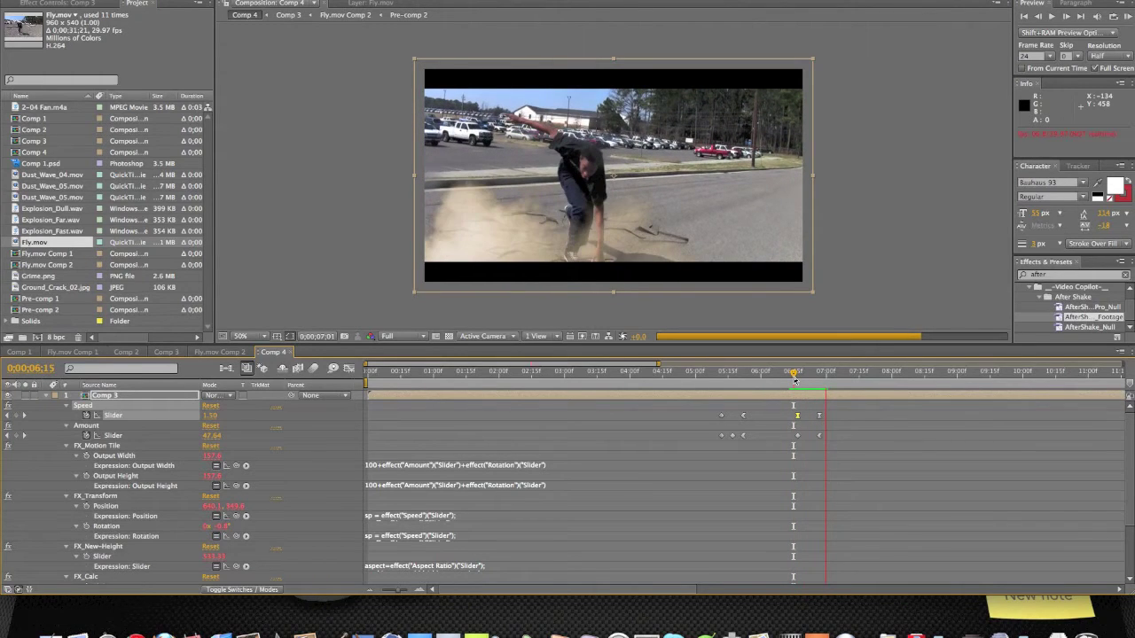
pyautogui.click(795, 379)
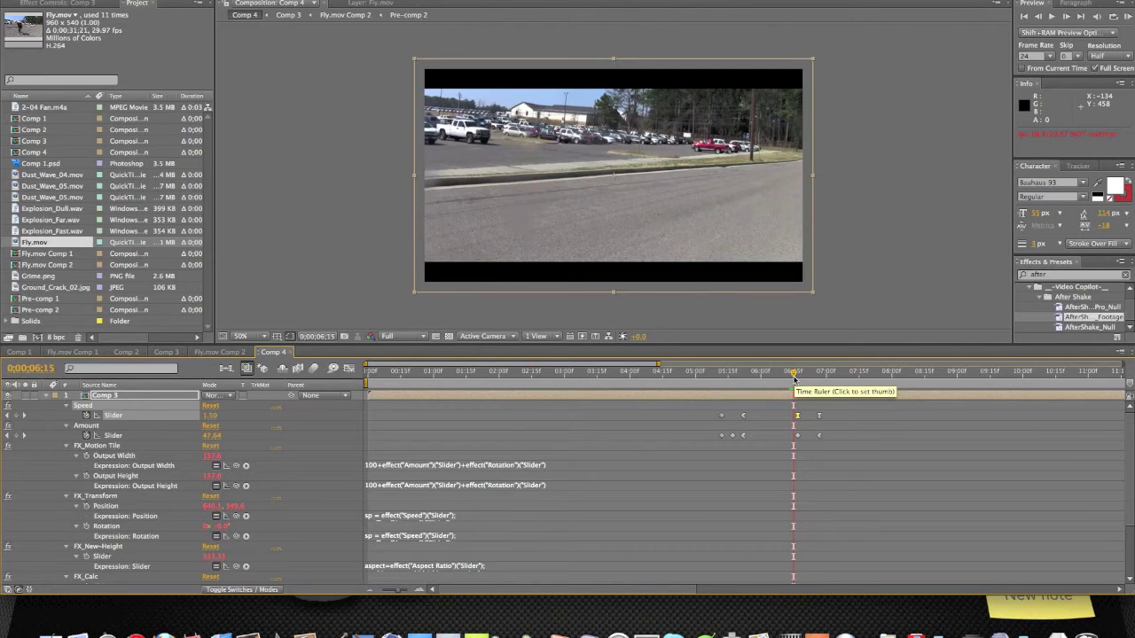
pyautogui.press('KP_0')
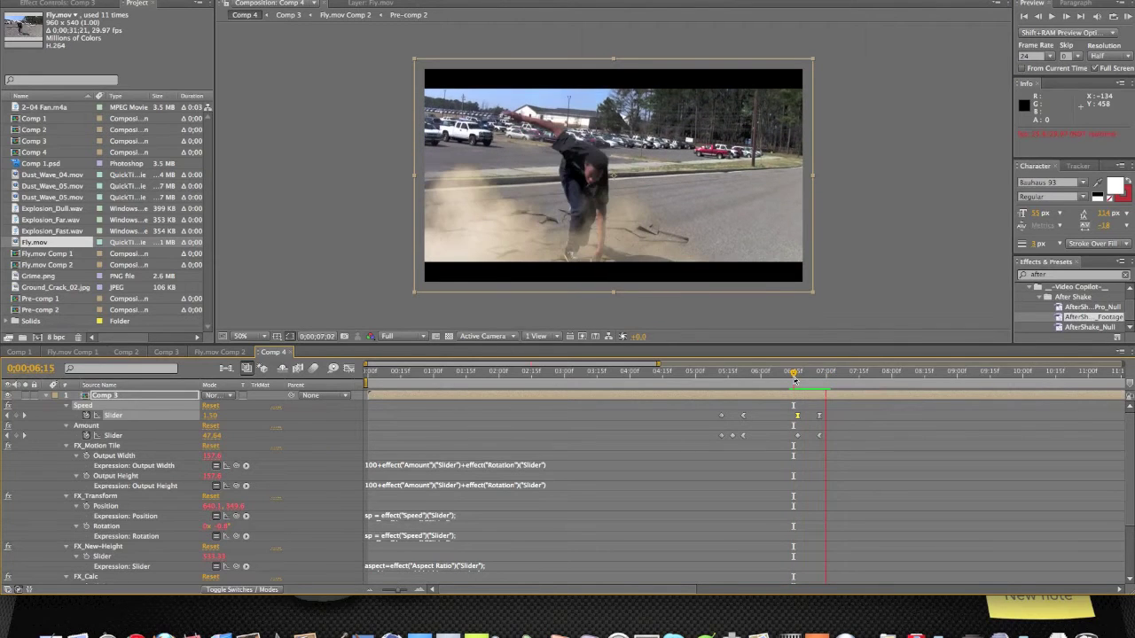
pyautogui.press('space')
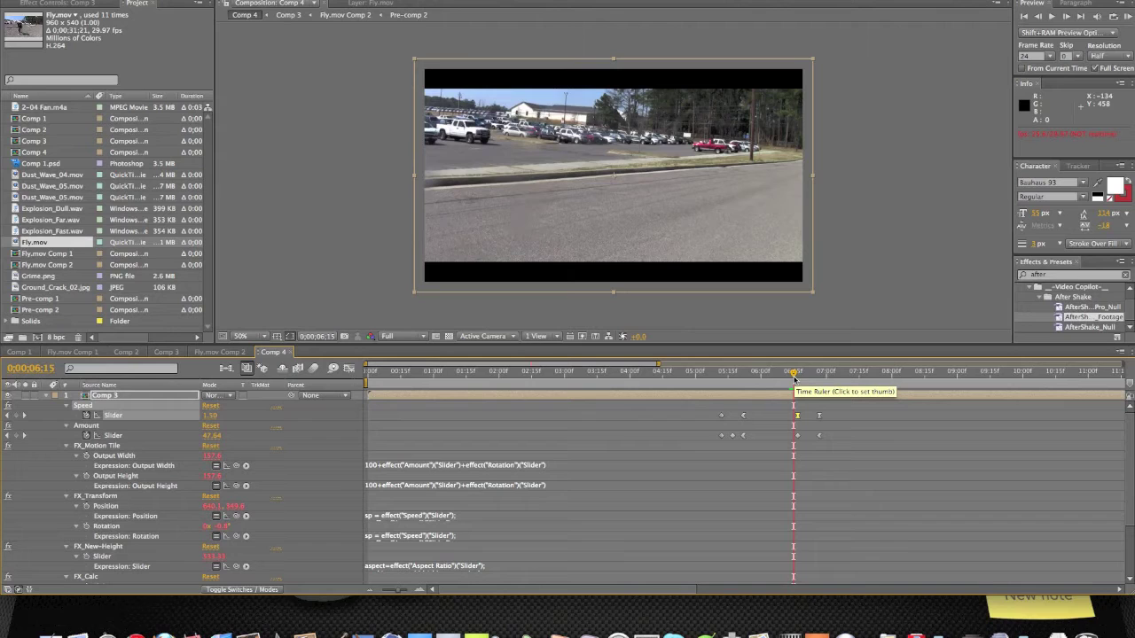
# Show the Comp 3 layer's effect controls and check the Speed and Amount values at 0;00;06;17 and 0;00;06;27
pyautogui.moveTo(794, 380); pyautogui.dragTo(790, 381)
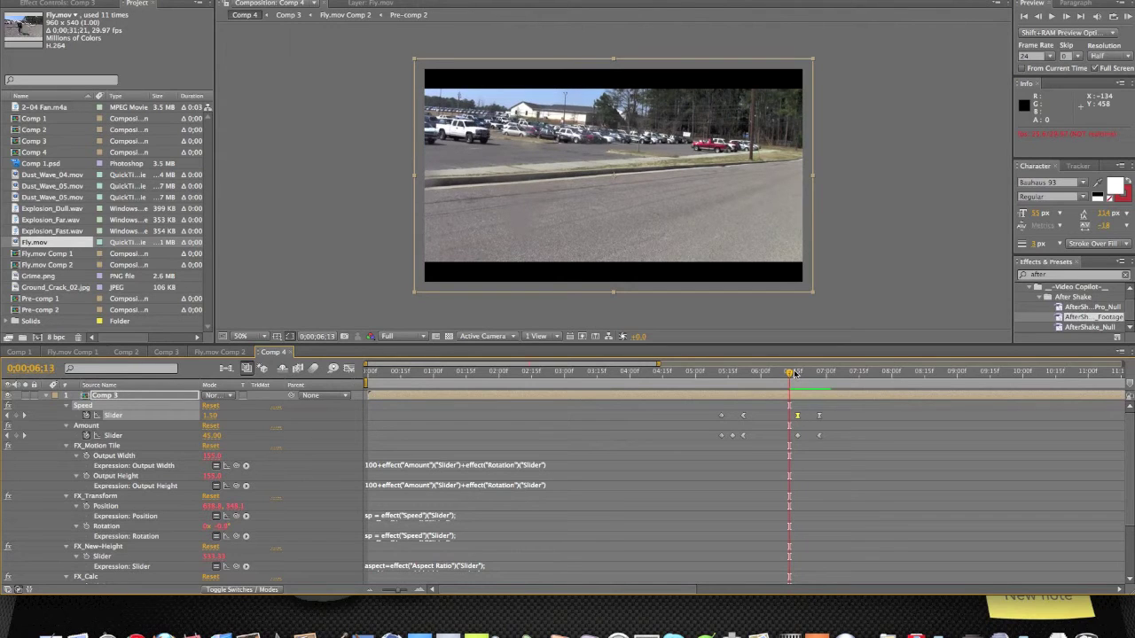
pyautogui.click(801, 376)
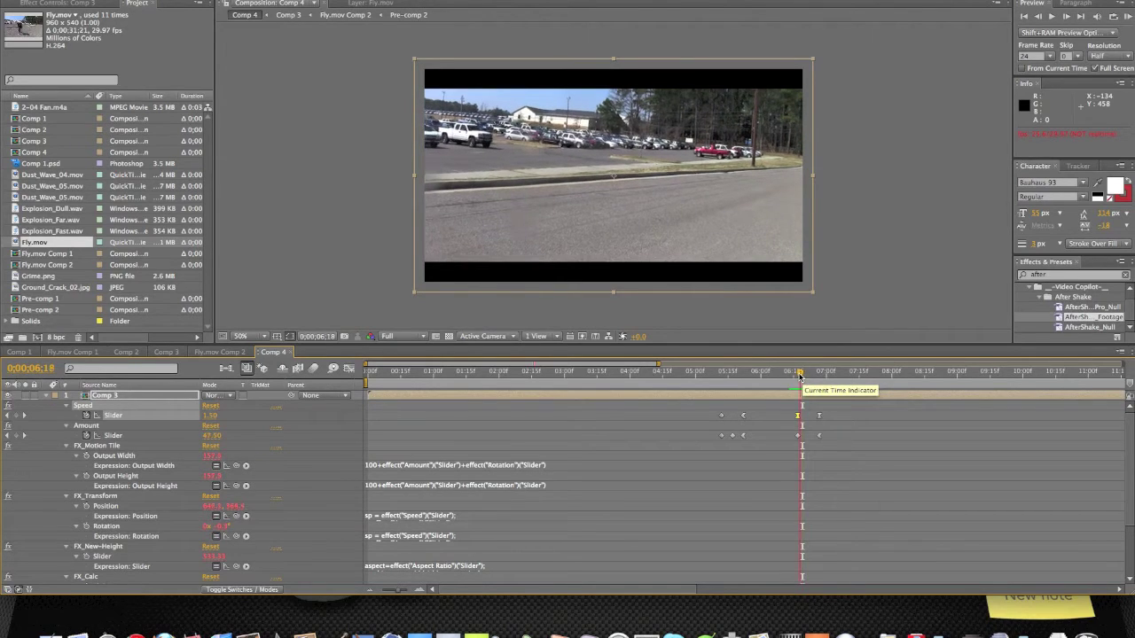
pyautogui.click(99, 4)
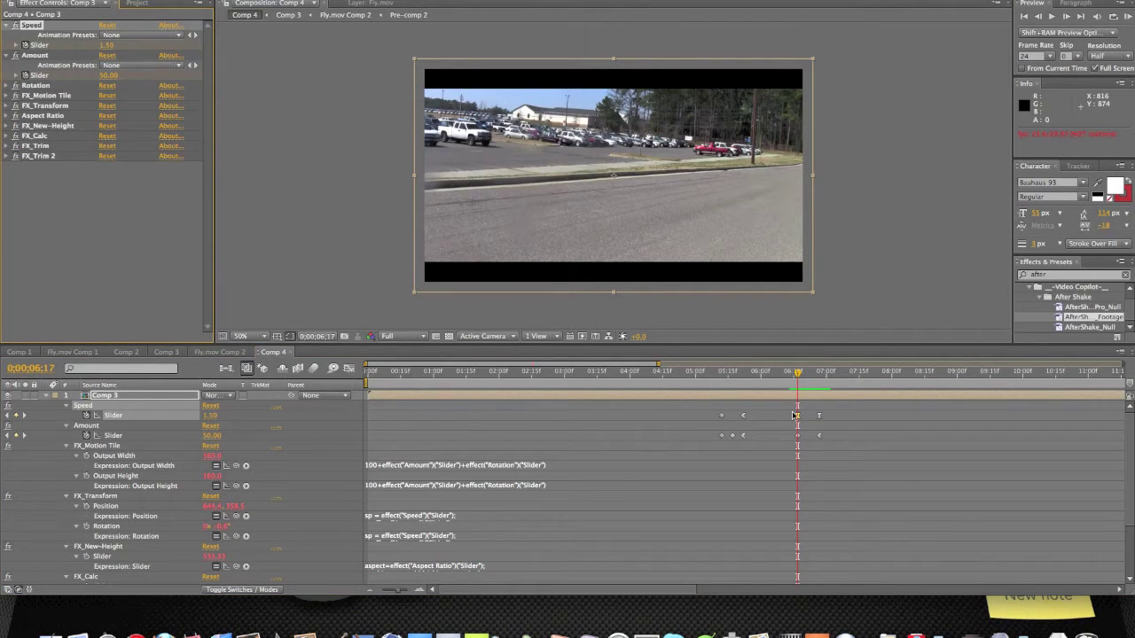
pyautogui.click(817, 376)
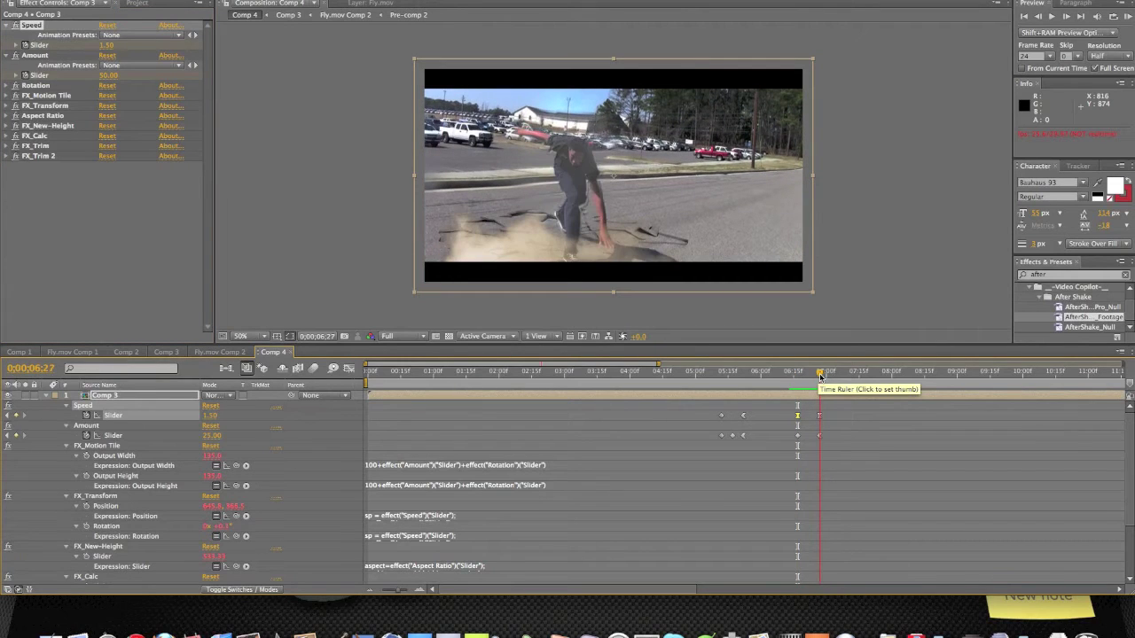
pyautogui.moveTo(820, 376)
pyautogui.mouseDown()
pyautogui.moveTo(790, 379)
pyautogui.moveTo(800, 381)
pyautogui.mouseUp()
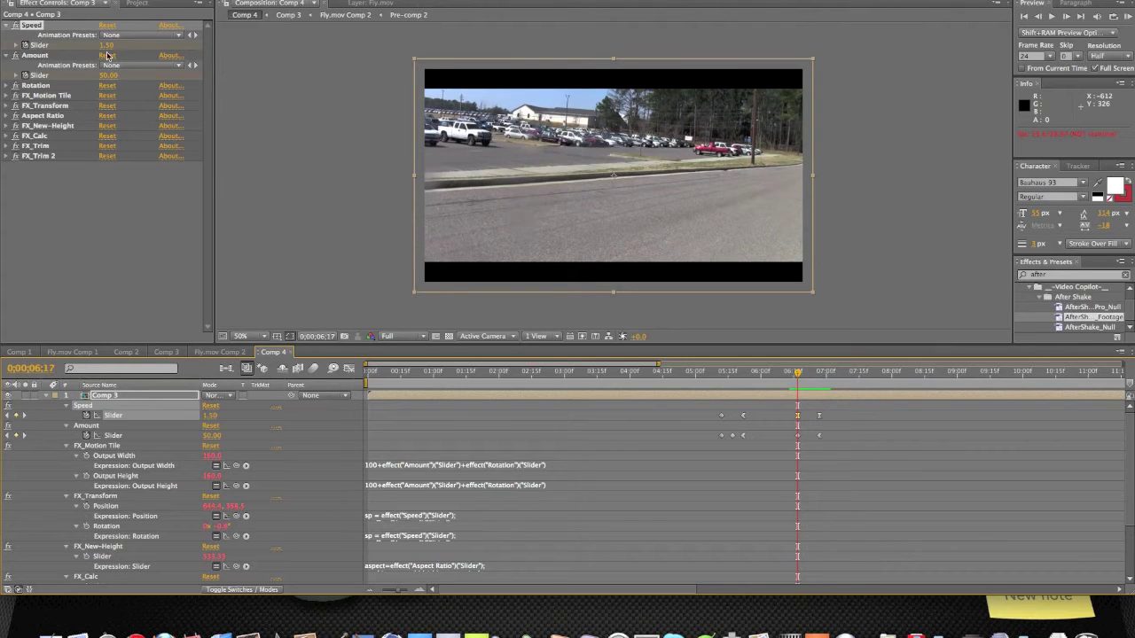
# Try adding a Speed keyframe of 1.00 at 0;00;06;14 and moving it back to about 0;00;05;26, just after the first shake
pyautogui.click(792, 380)
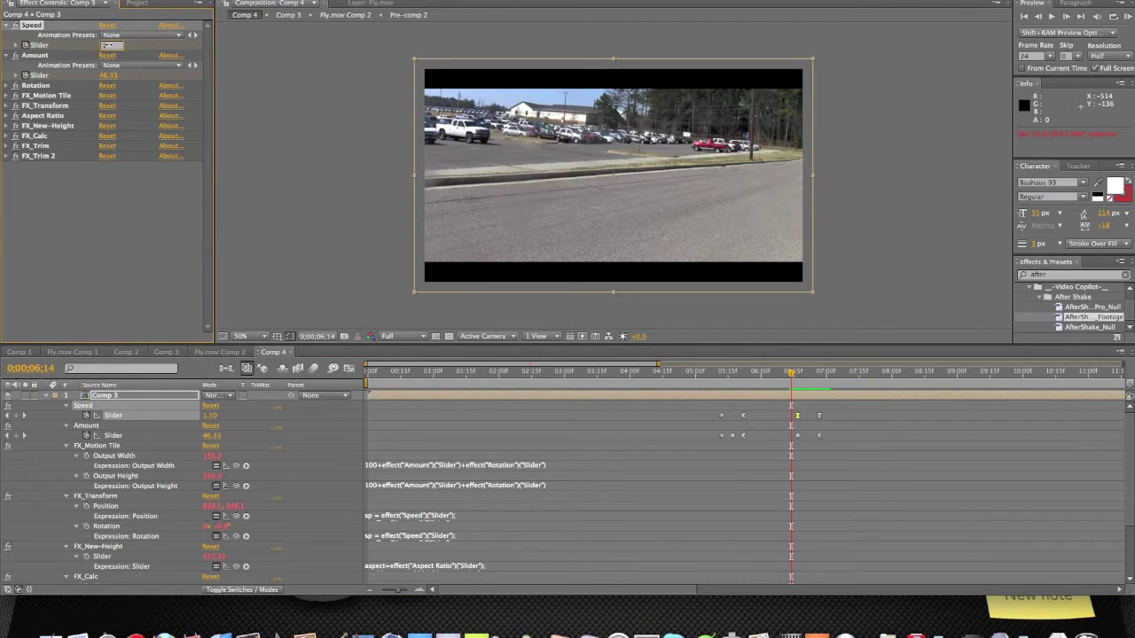
pyautogui.press('Return')
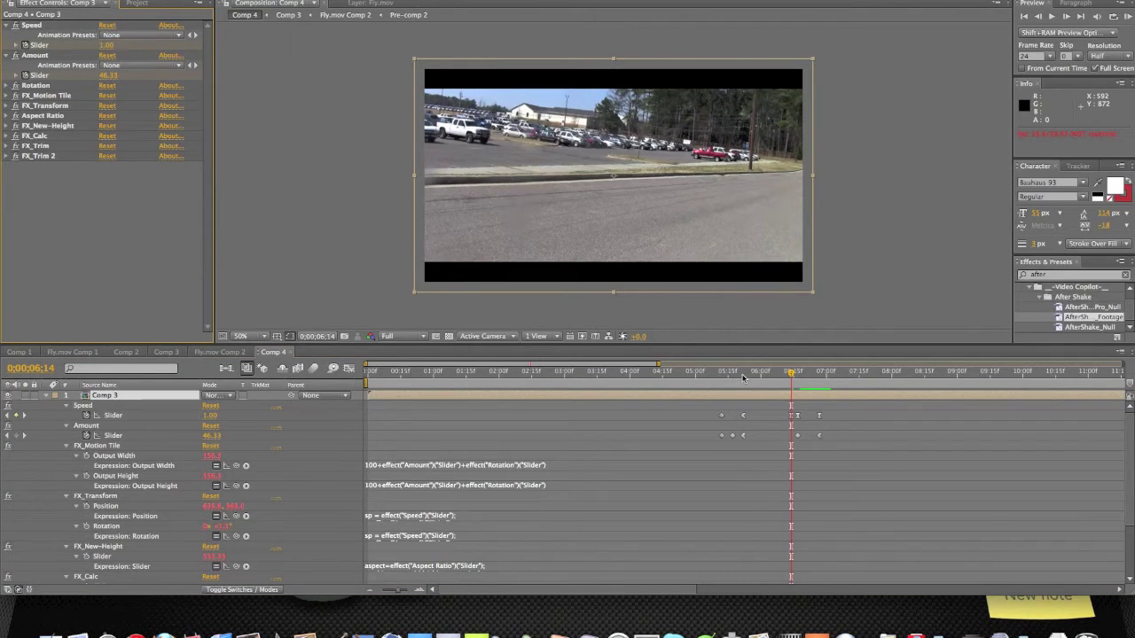
pyautogui.click(743, 373)
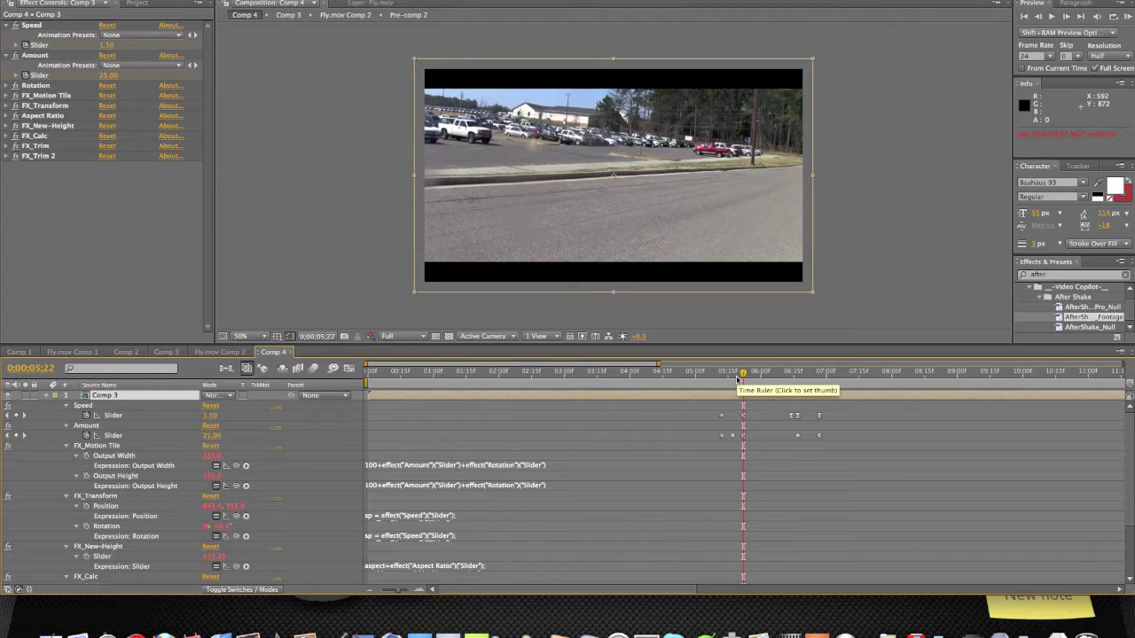
pyautogui.click(791, 385)
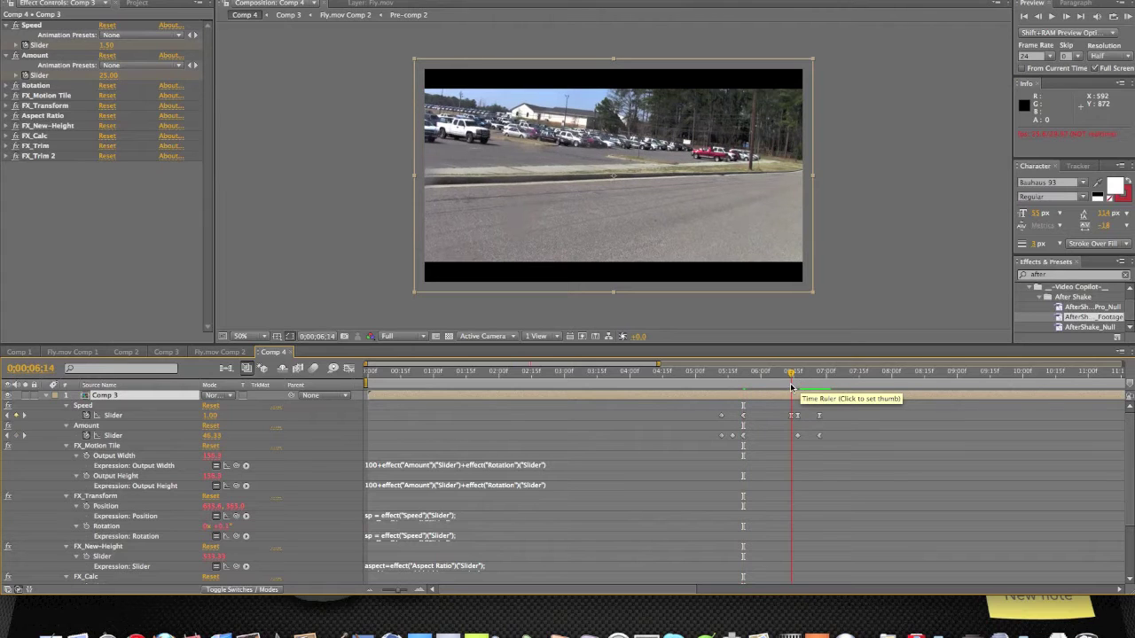
pyautogui.moveTo(791, 417); pyautogui.dragTo(752, 419)
# Preview the section between the two shakes from 0;00;05;22 and delete the added Speed keyframe of 1.00
pyautogui.click(744, 373)
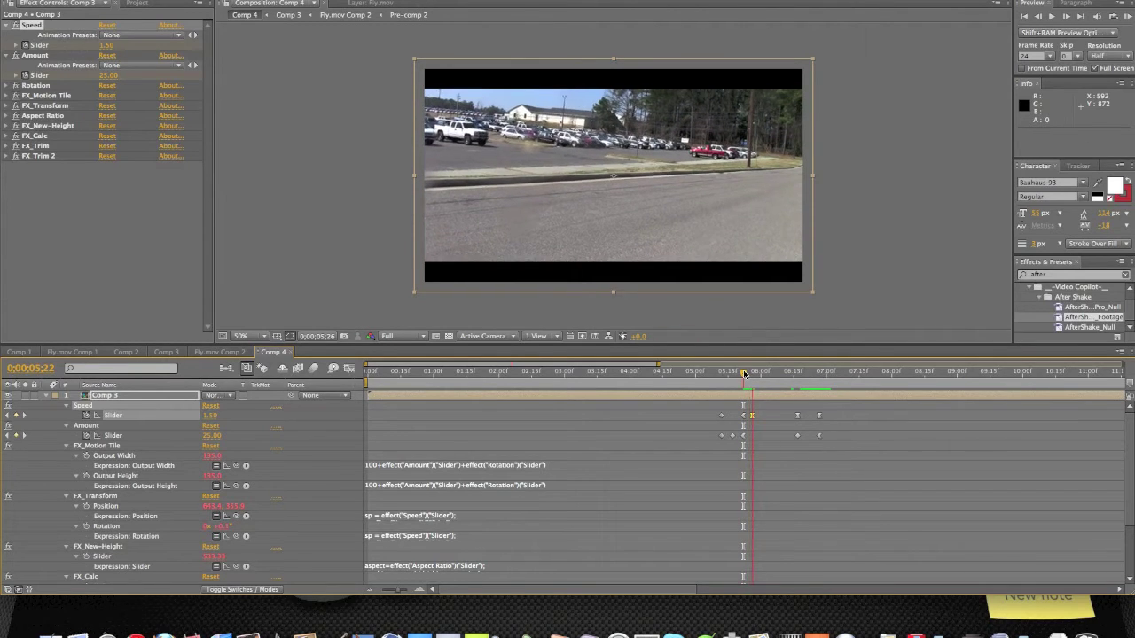
pyautogui.press('space')
pyautogui.click(743, 379)
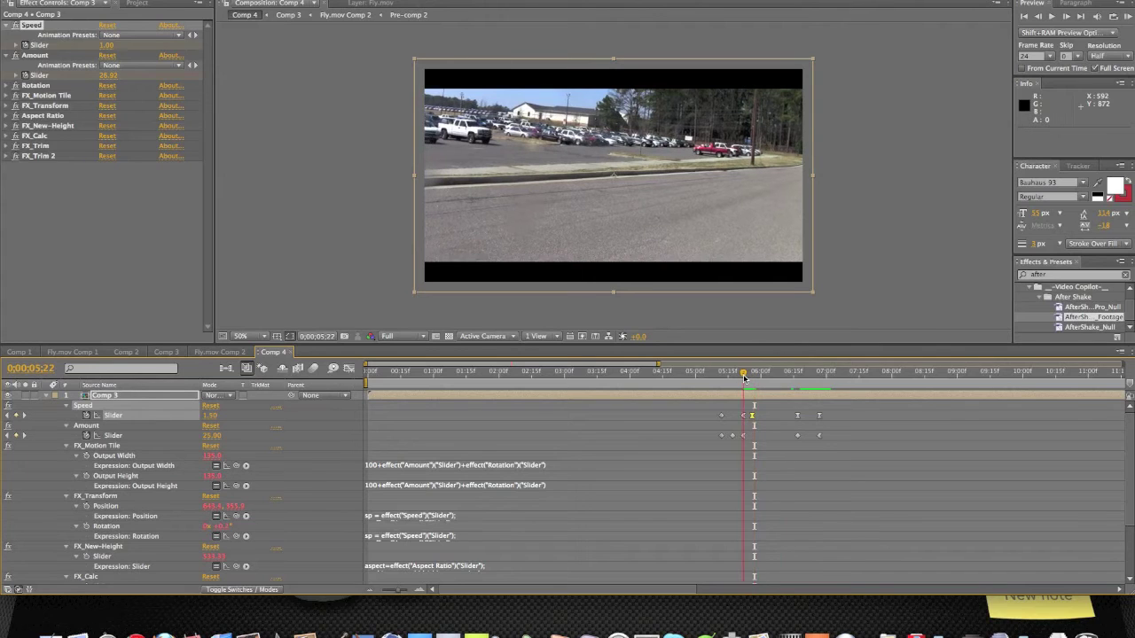
pyautogui.press('space')
pyautogui.click(743, 379)
pyautogui.press('space')
pyautogui.press('space')
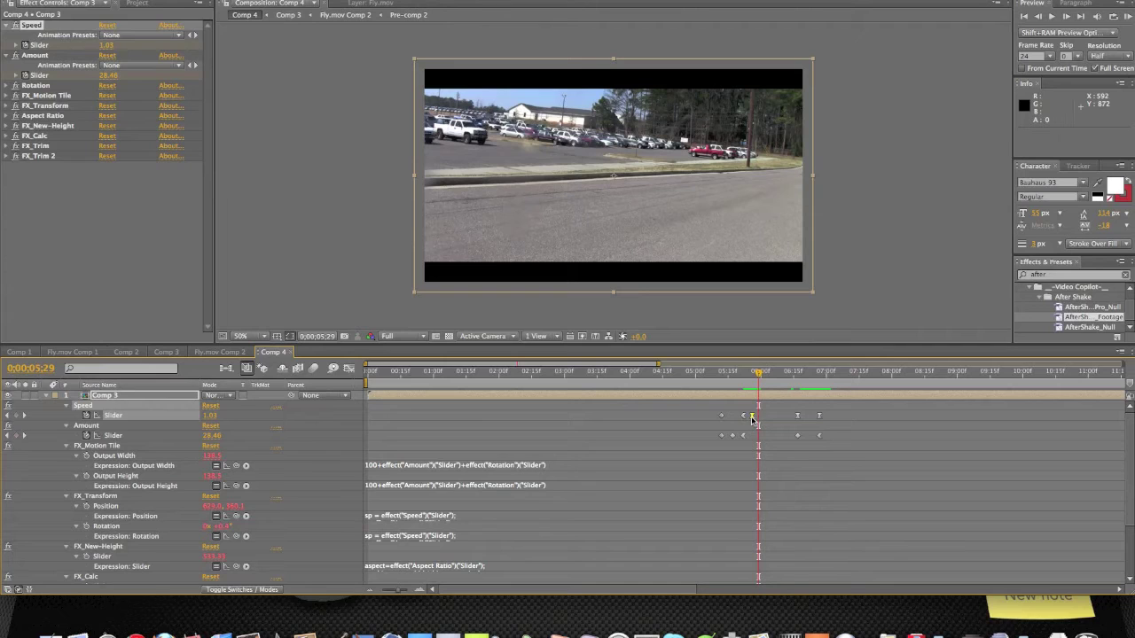
pyautogui.press('Delete')
# Set the Speed keyframe at 0;00;06;27 to 2.00 and move the current time to 0;00;07;10
pyautogui.click(795, 383)
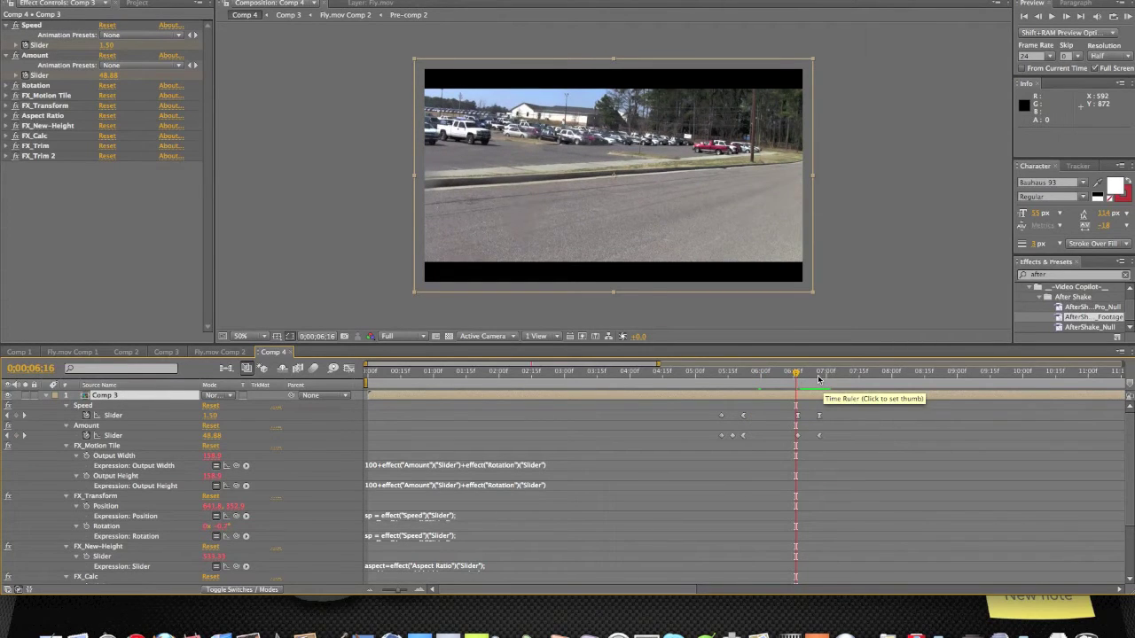
pyautogui.click(818, 380)
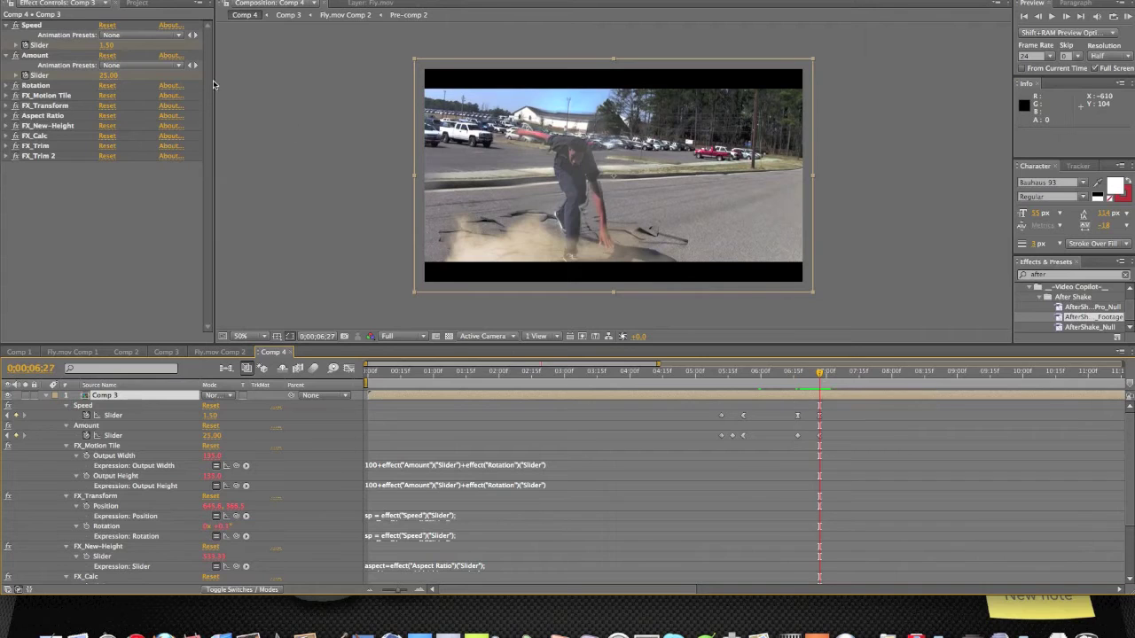
pyautogui.click(106, 44)
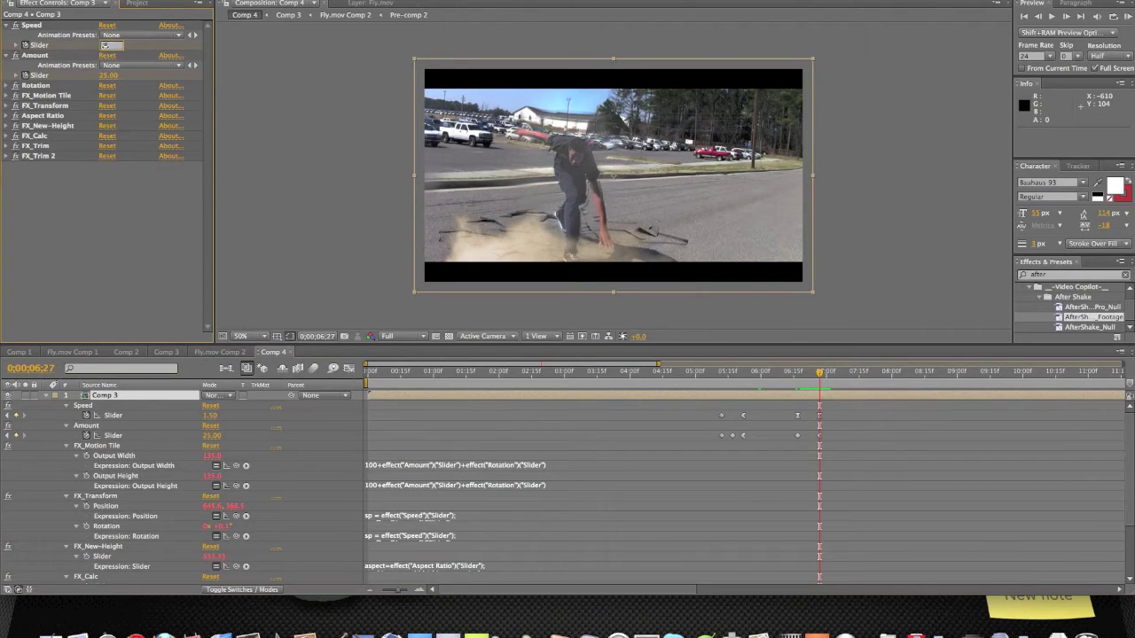
pyautogui.write('20')
pyautogui.press('Return')
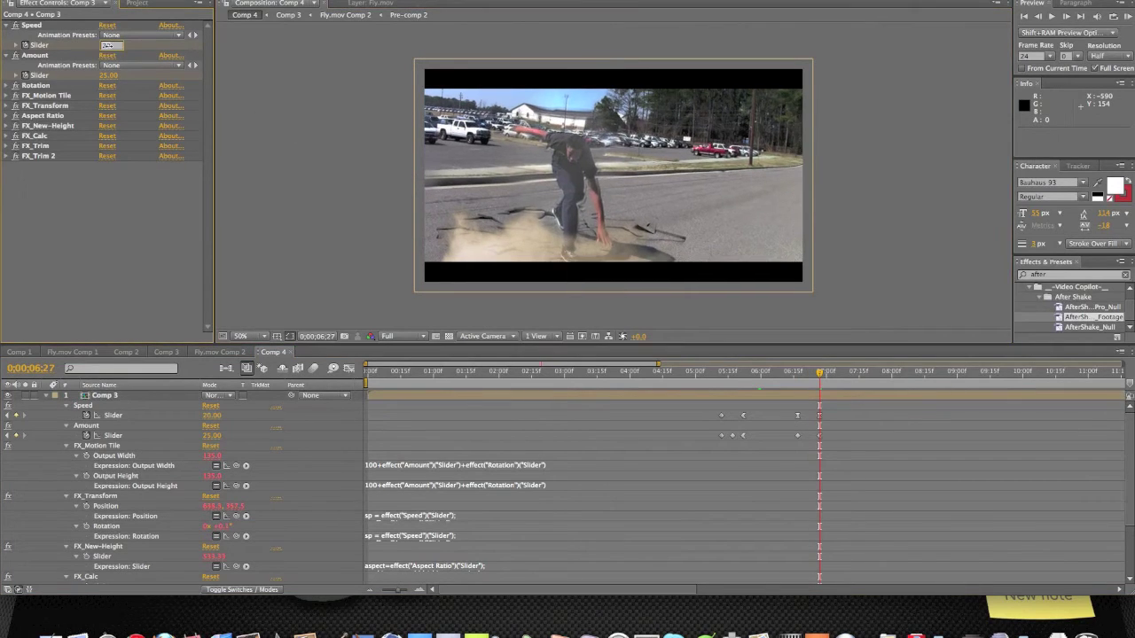
pyautogui.click(126, 48)
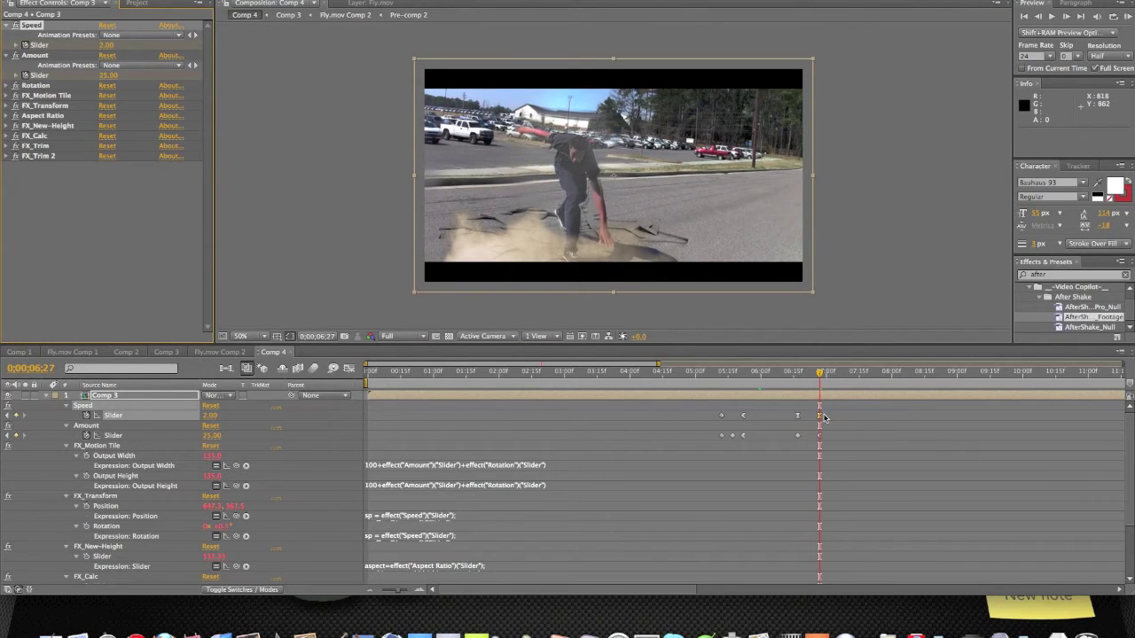
pyautogui.moveTo(821, 376); pyautogui.dragTo(848, 374)
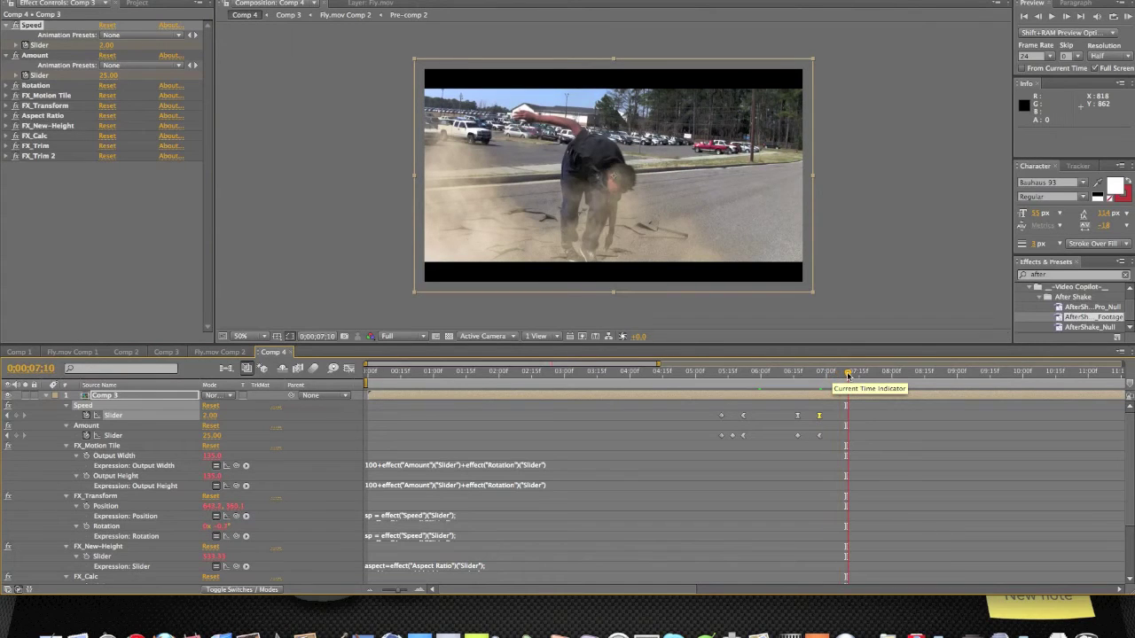
# Try adding a Speed keyframe of 1.00 at 0;00;07;10 on the Comp 3 layer
pyautogui.click(104, 45)
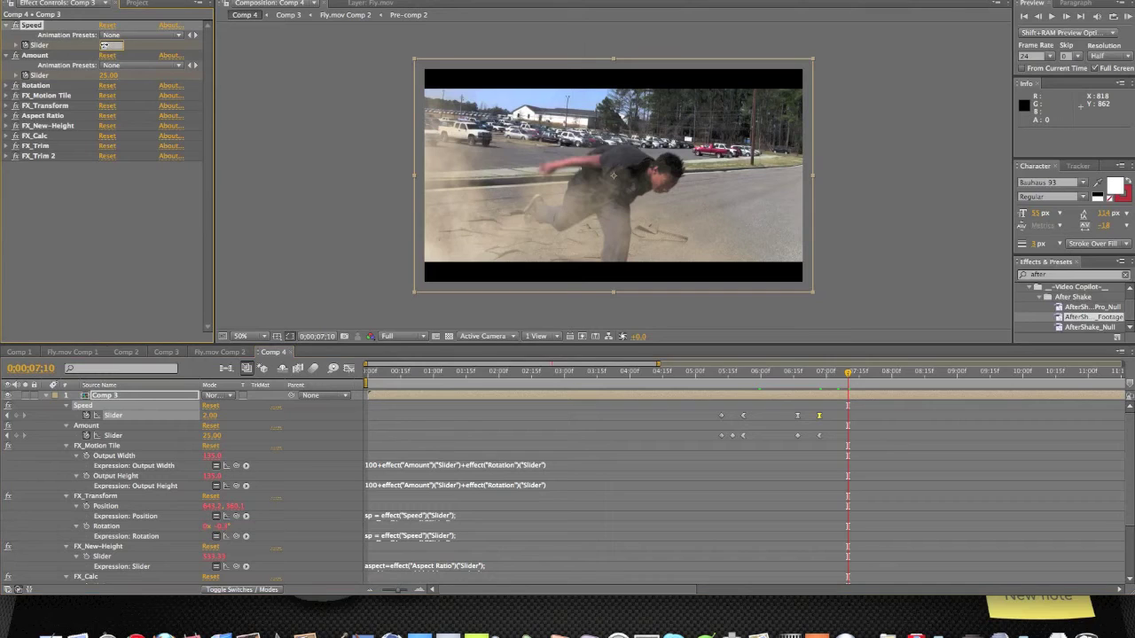
pyautogui.write('1')
pyautogui.press('Return')
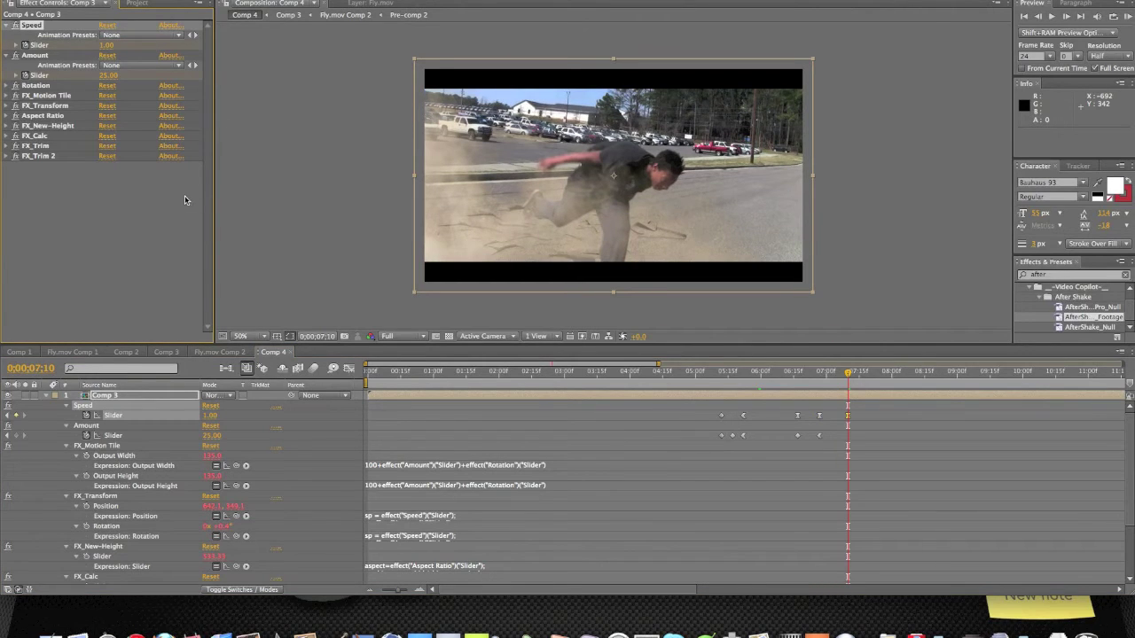
pyautogui.click(278, 195)
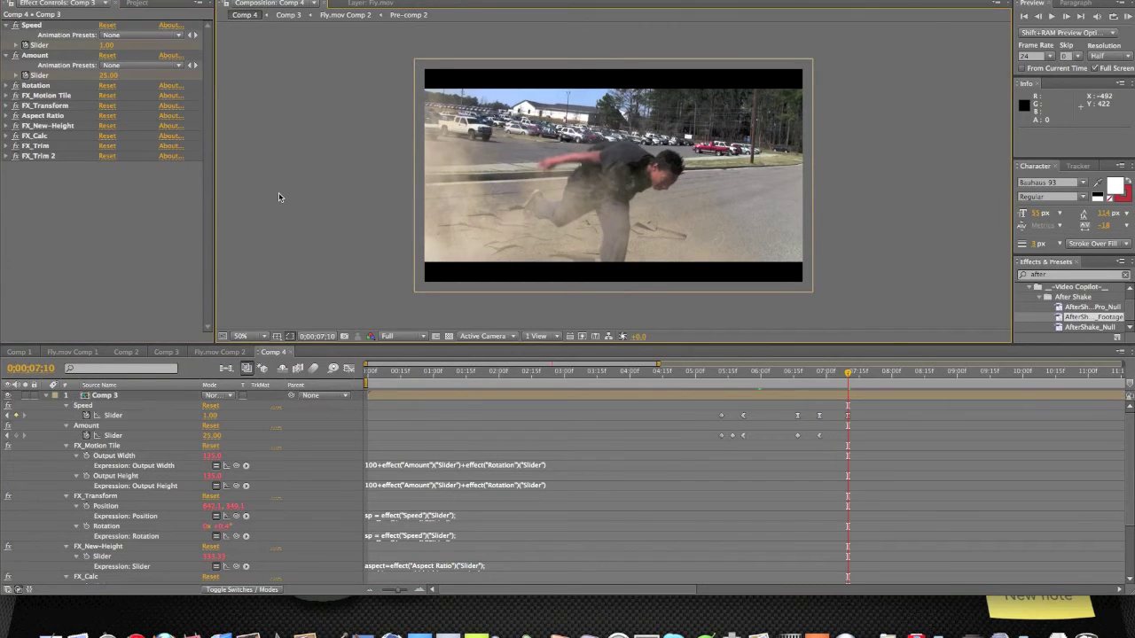
# Preview the second shake repeatedly from 0;00;06;14, and once from 0;00;06;26, to judge how it slows down
pyautogui.click(792, 376)
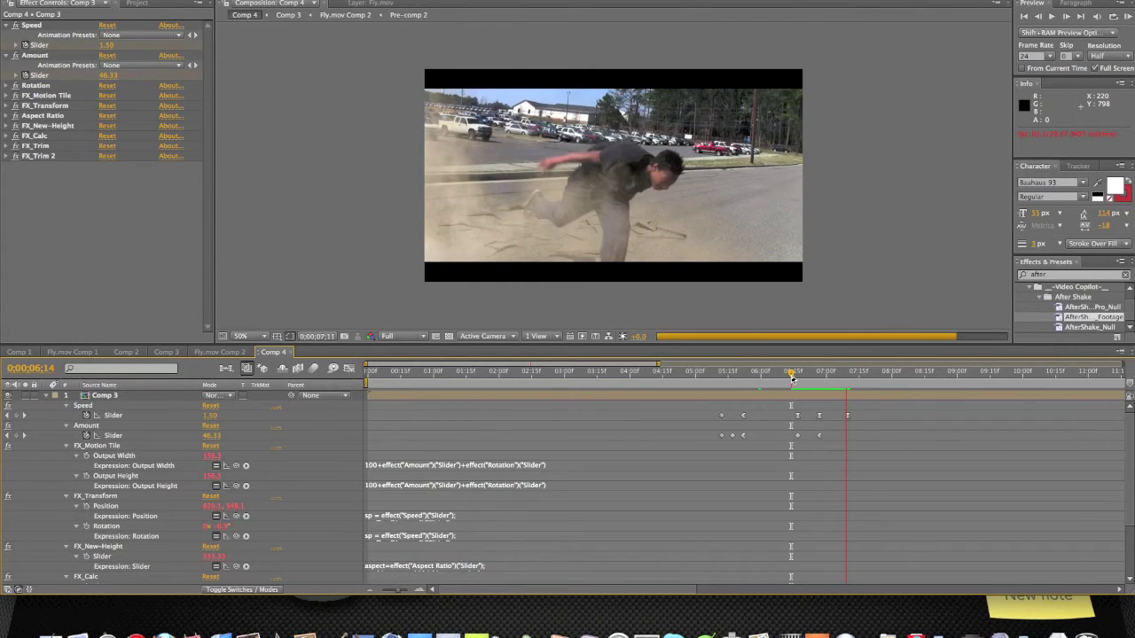
pyautogui.press('space')
pyautogui.click(792, 378)
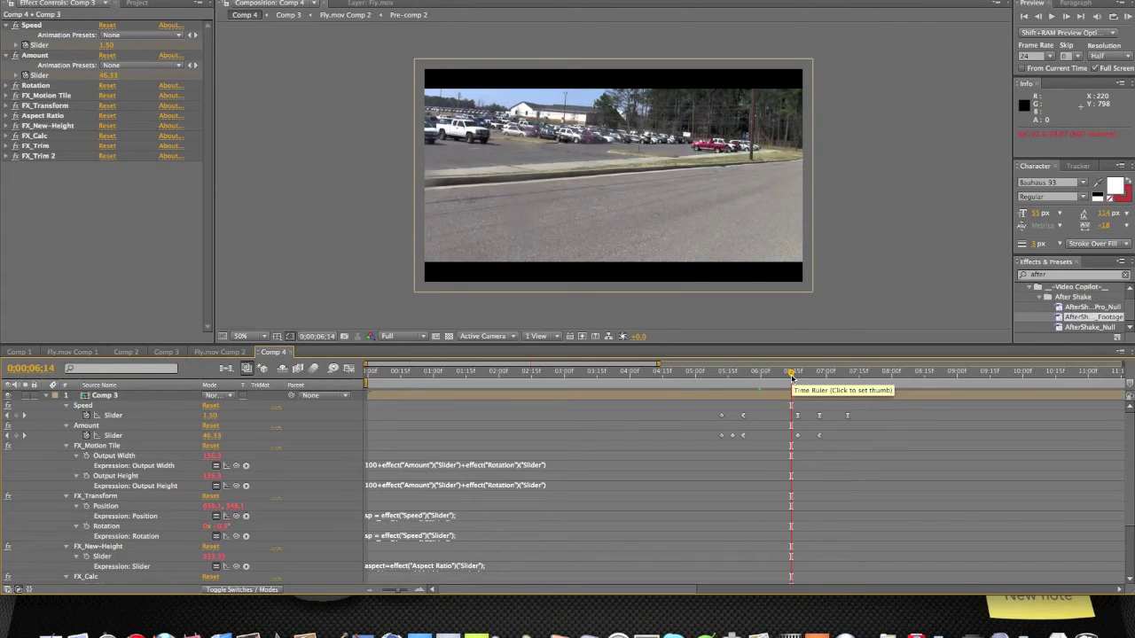
pyautogui.press('space')
pyautogui.press('space')
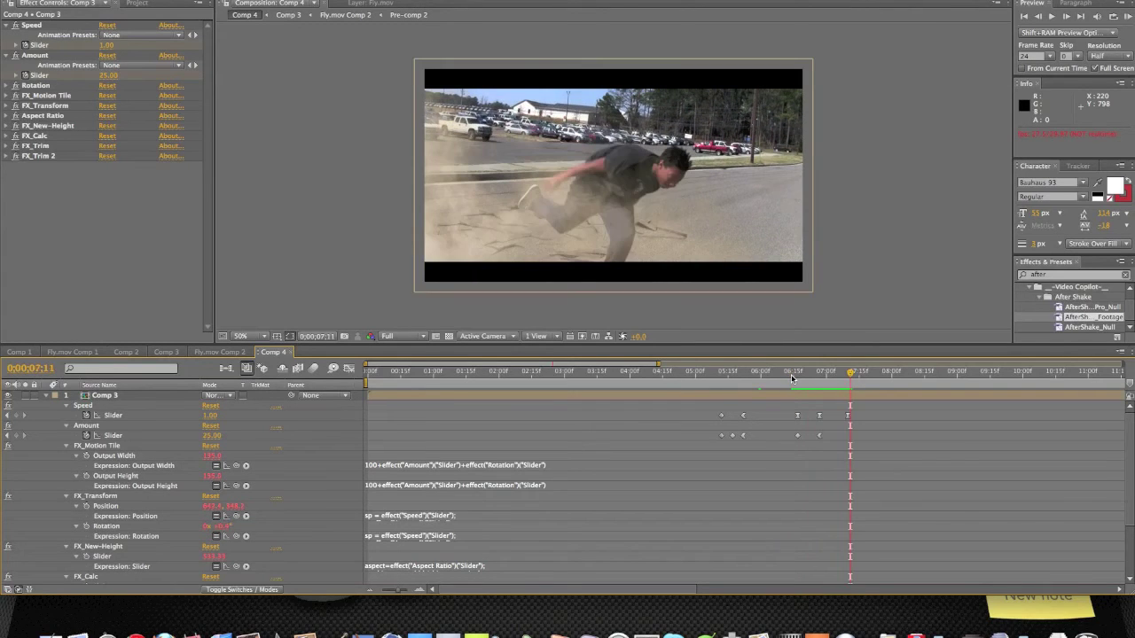
pyautogui.click(792, 379)
pyautogui.press('space')
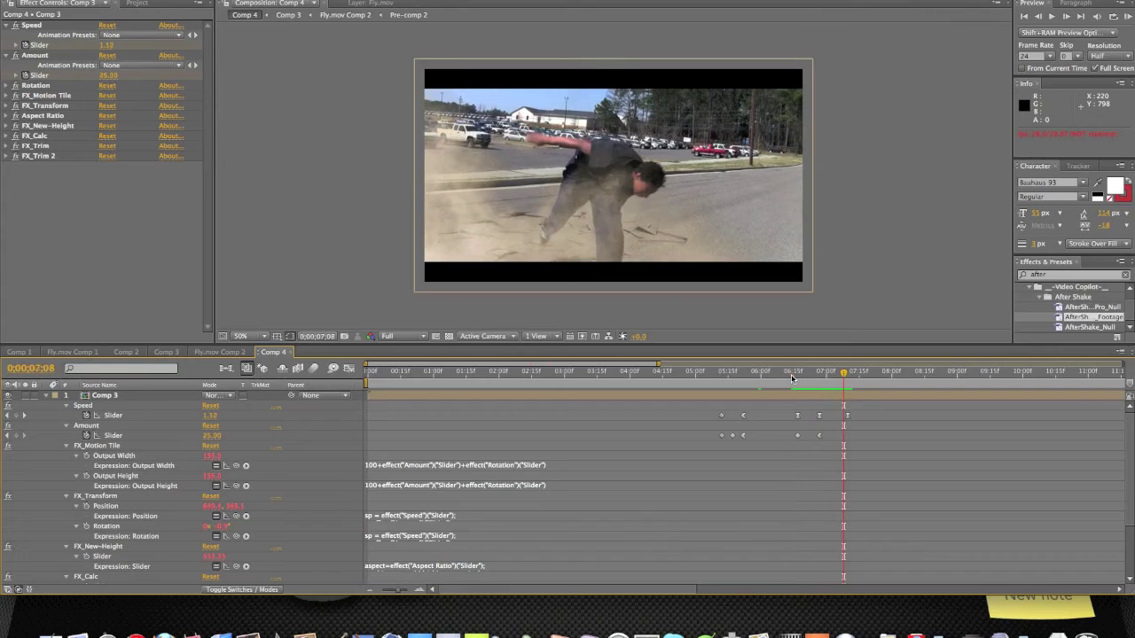
pyautogui.click(817, 378)
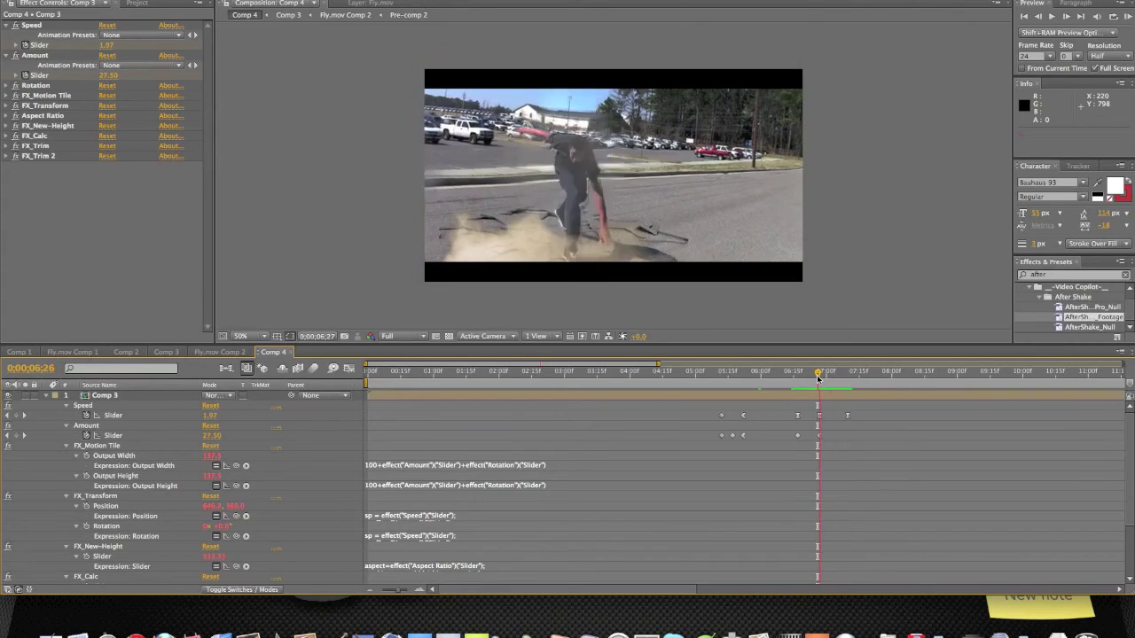
pyautogui.press('space')
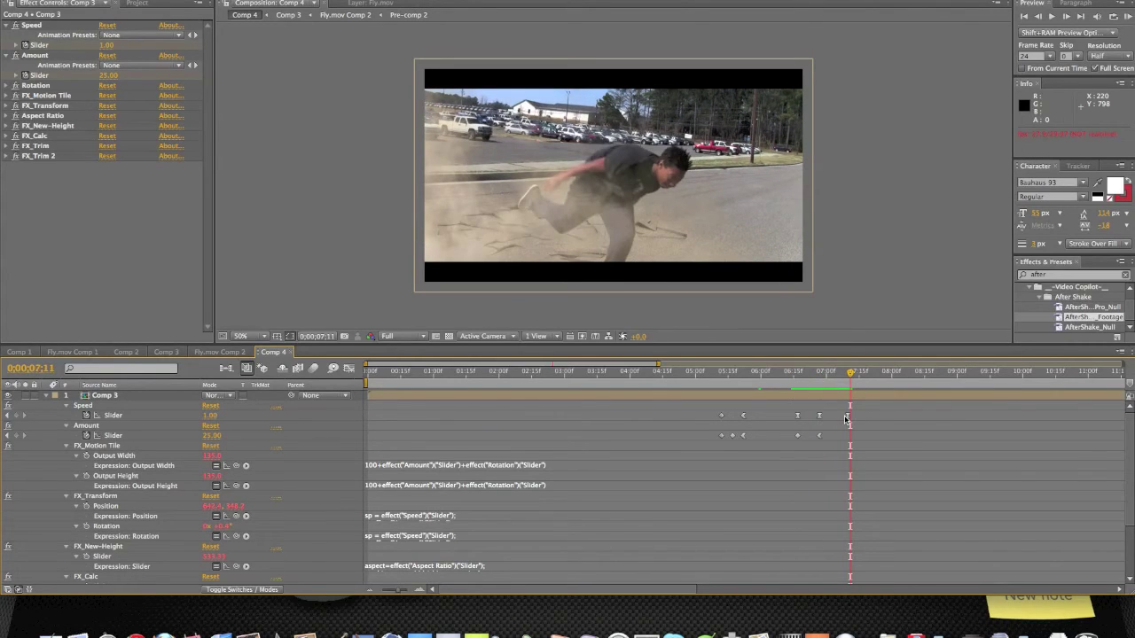
# Delete the Speed keyframe at 0;00;07;10 on the Comp 3 layer
pyautogui.doubleClick(848, 416)
pyautogui.click(567, 328)
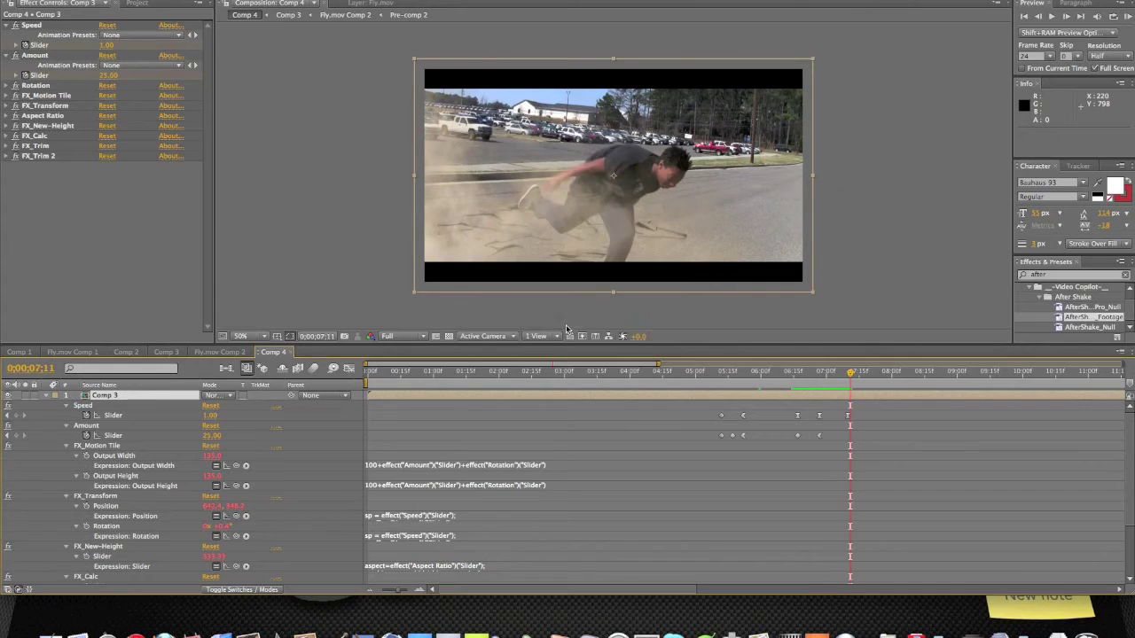
pyautogui.click(848, 417)
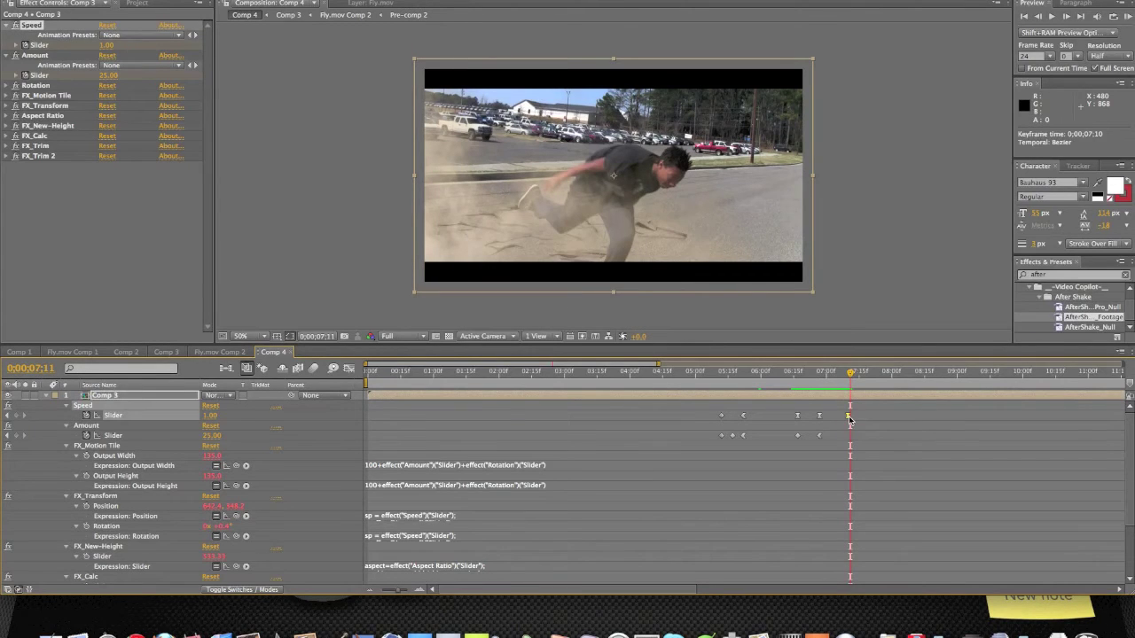
pyautogui.press('Delete')
# Play the landing shake several times from 0;00;06;16 to check its timing, finishing with the Comp 3 layer deselected
pyautogui.click(795, 381)
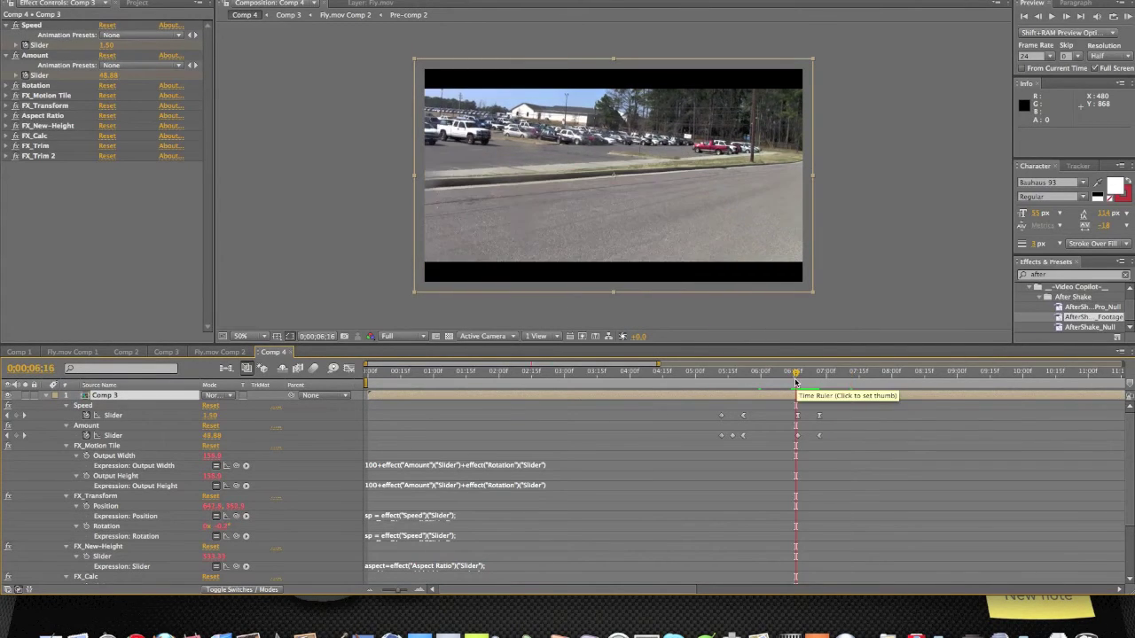
pyautogui.press('space')
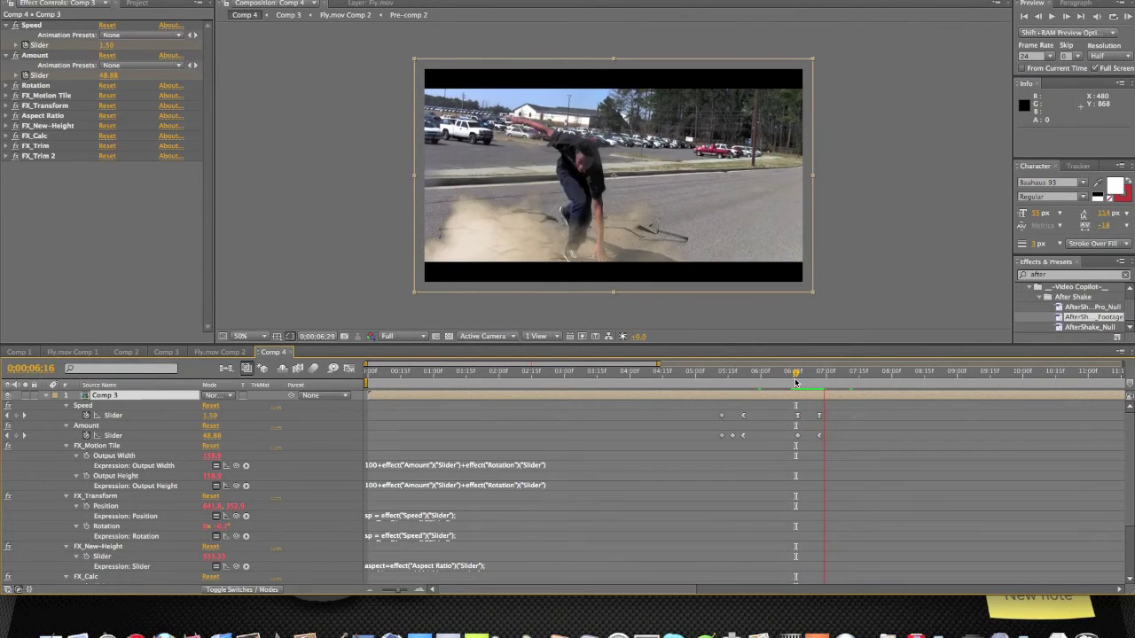
pyautogui.press('space')
pyautogui.hscroll(1, 795, 383)
pyautogui.click(796, 383)
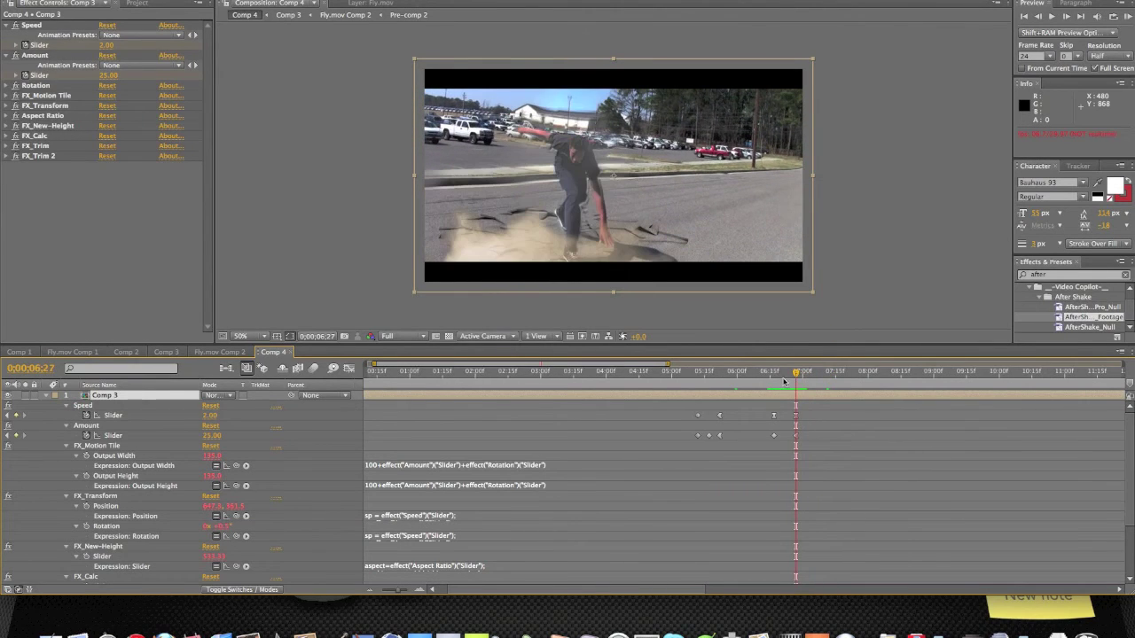
pyautogui.click(771, 375)
pyautogui.press('space')
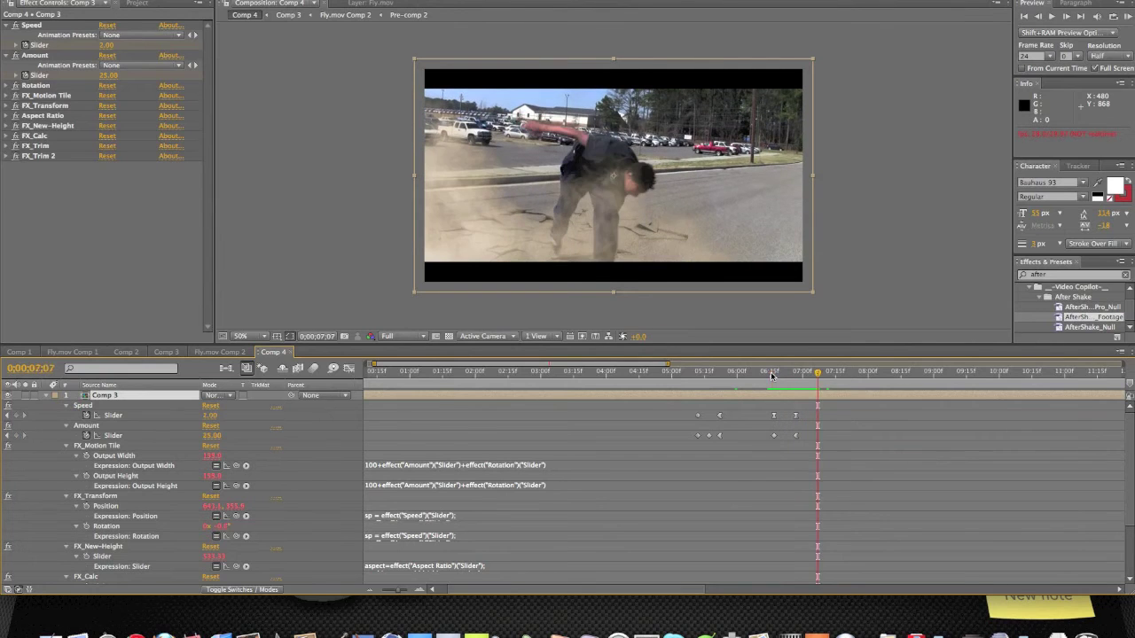
pyautogui.click(771, 375)
pyautogui.press('space')
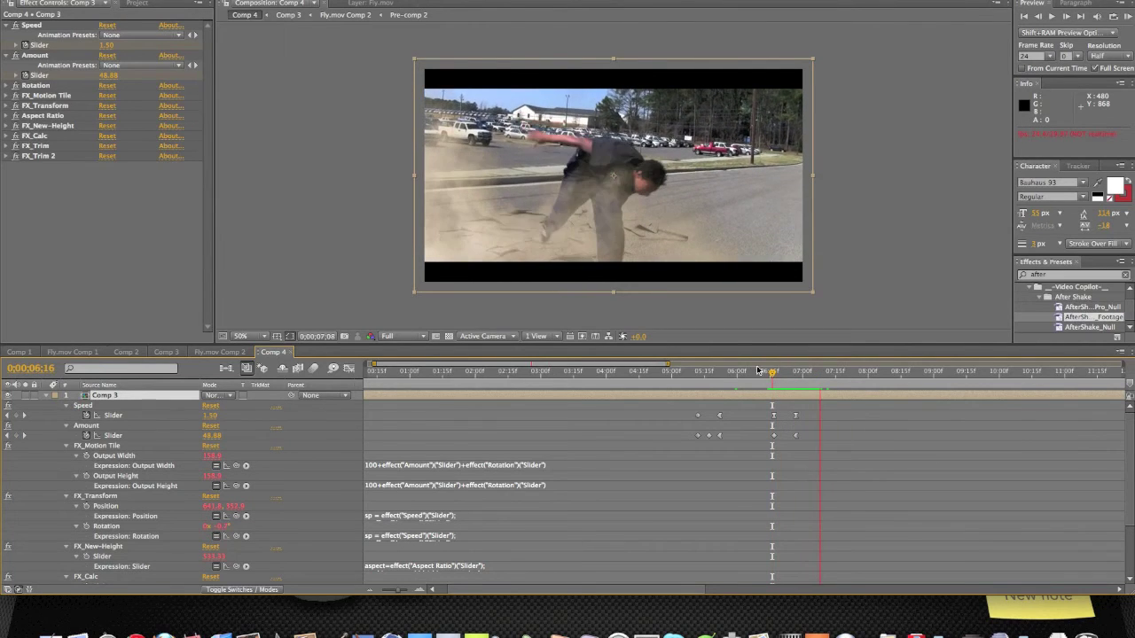
pyautogui.press('space')
pyautogui.click(379, 217)
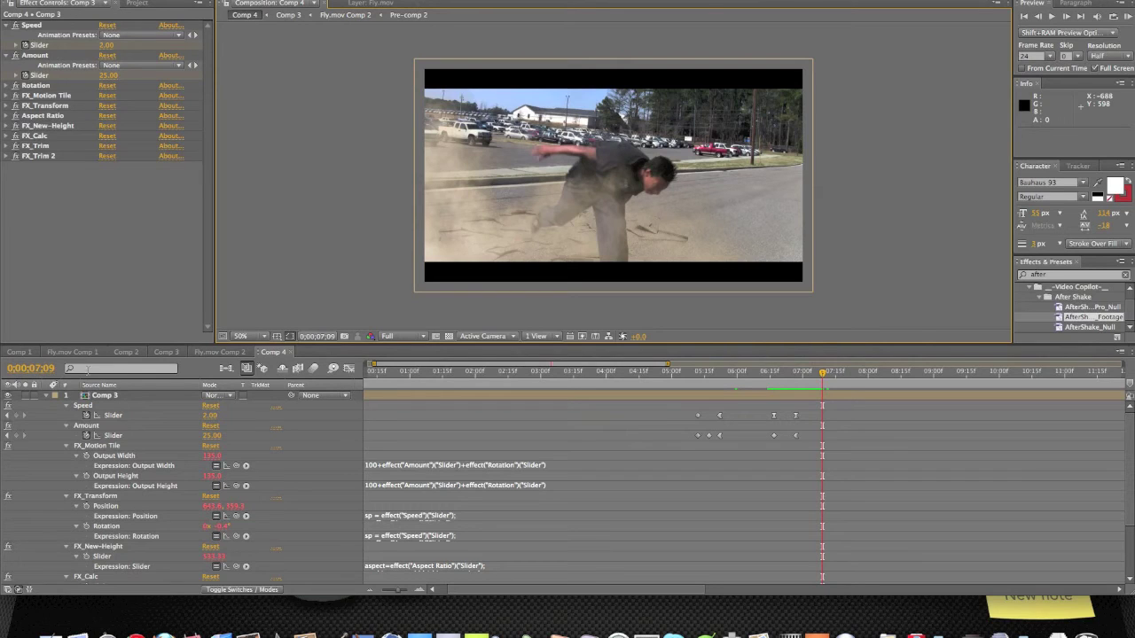
# Collapse the Comp 3 layer's properties and add a new adjustment layer above it in Comp 4
pyautogui.click(45, 395)
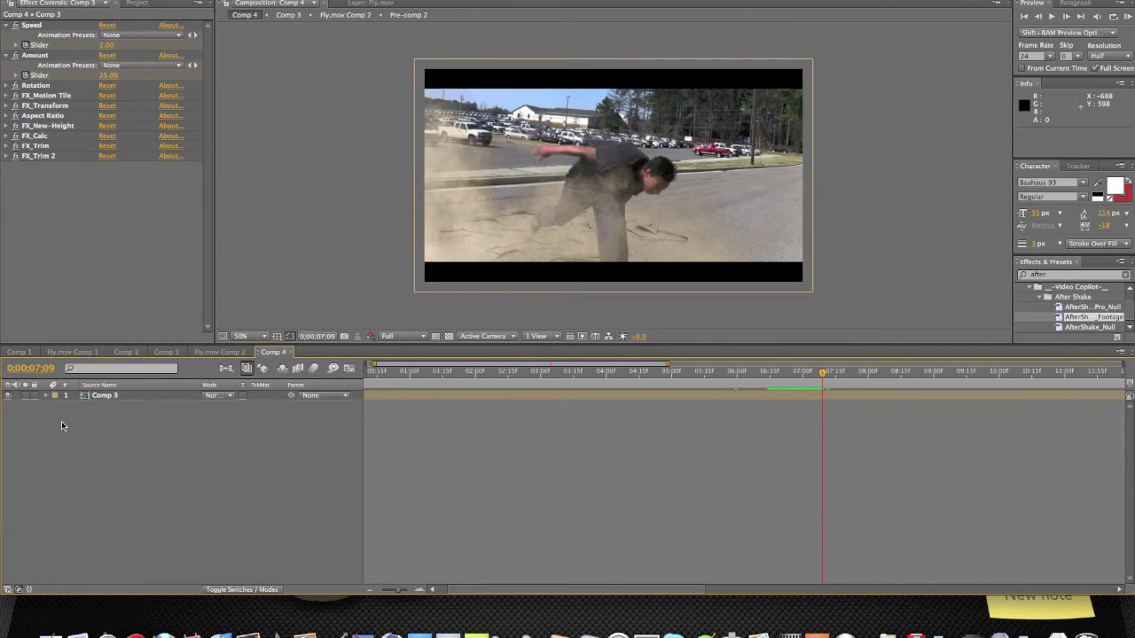
pyautogui.click(115, 396)
pyautogui.click(120, 411)
pyautogui.click(219, 0)
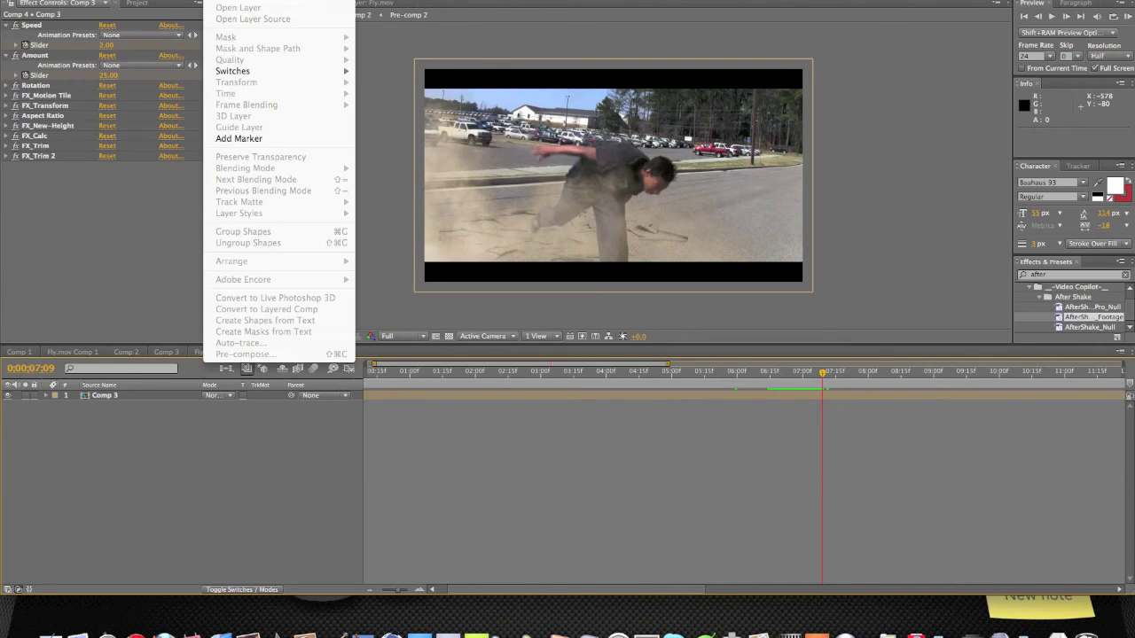
pyautogui.moveTo(228, 0)
pyautogui.click(445, 49)
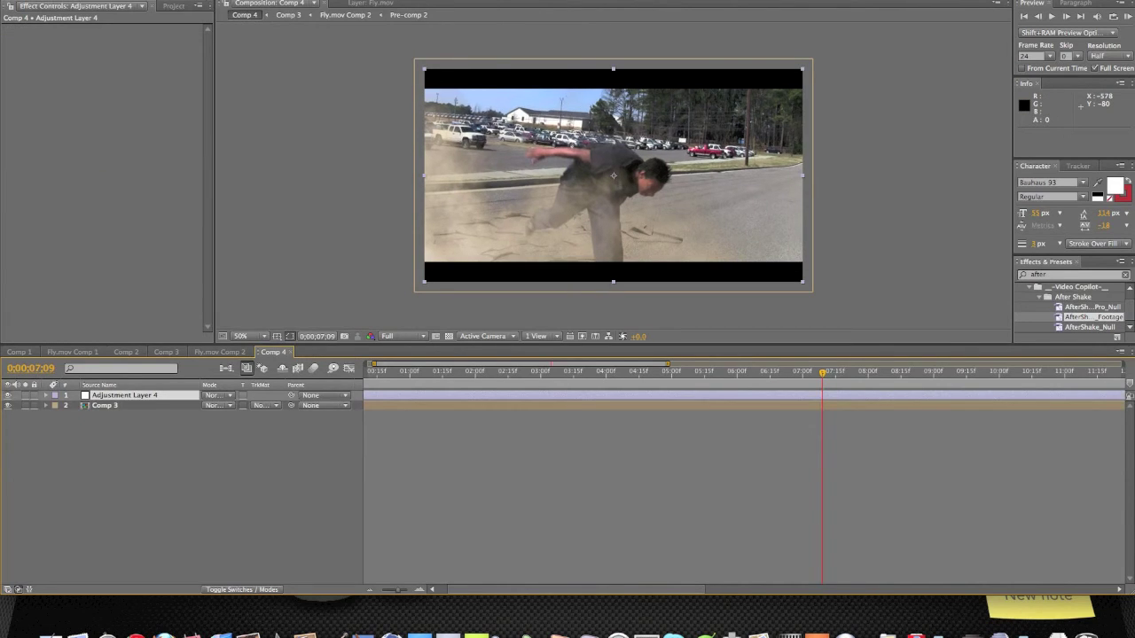
# Apply the Tint effect to the adjustment layer with Amount to Tint at 45%, mapping black to black and white to white
pyautogui.click(253, 0)
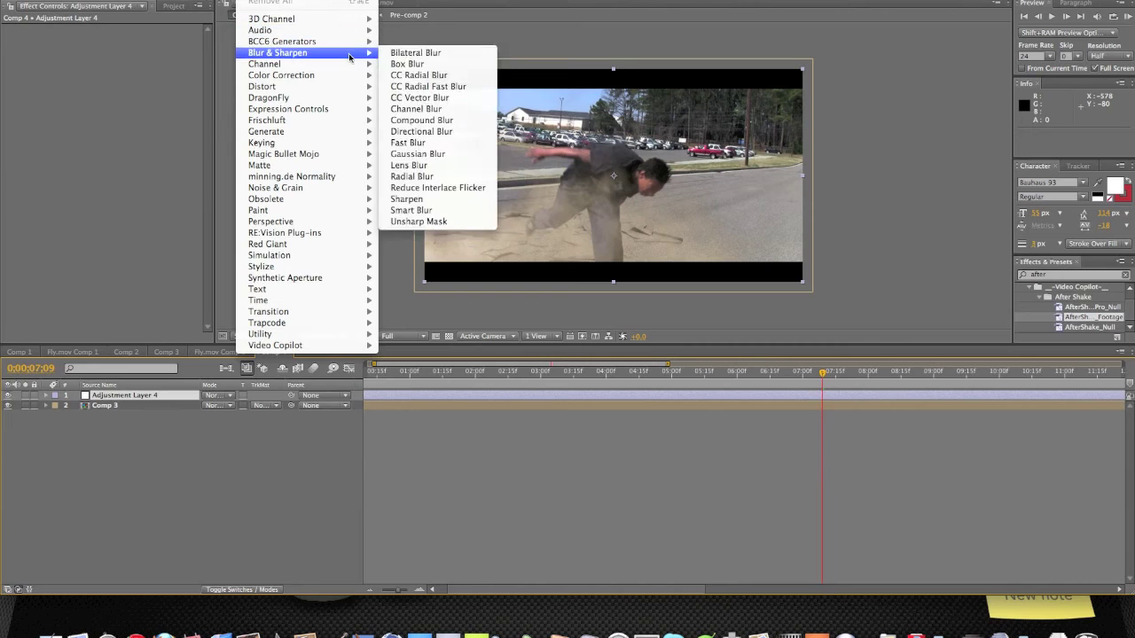
pyautogui.moveTo(330, 65)
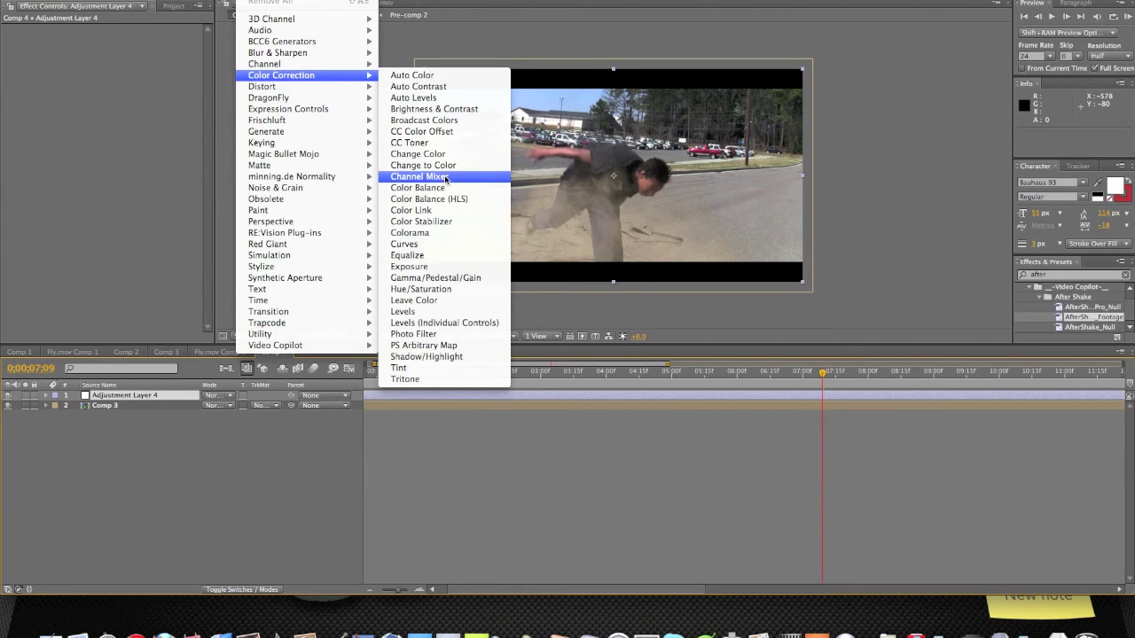
pyautogui.click(427, 369)
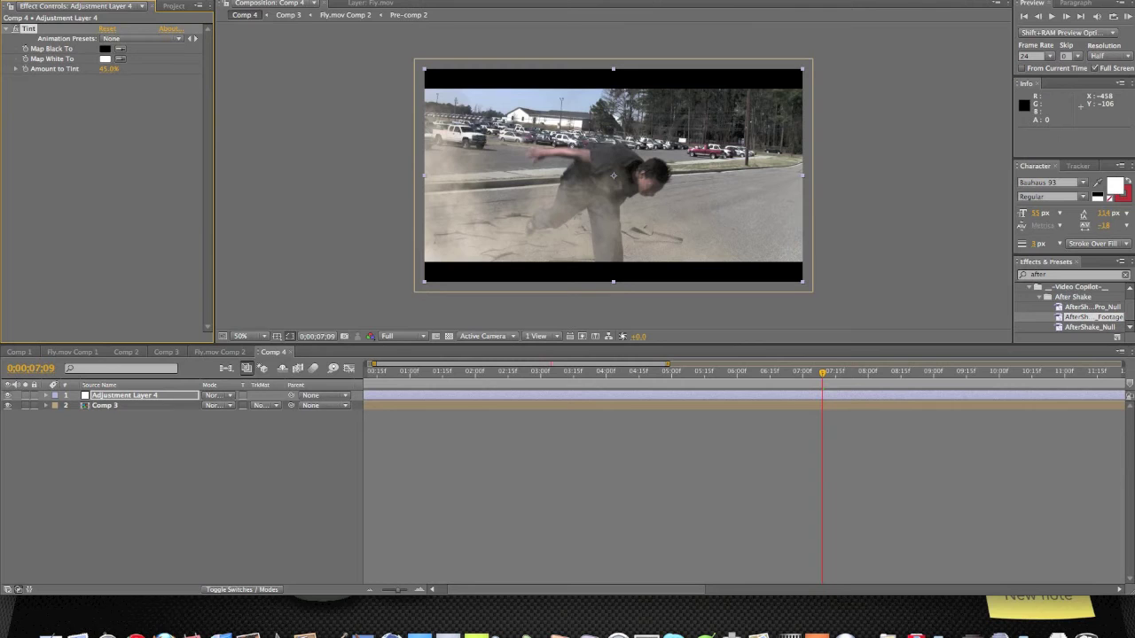
# Add a Curves effect to the adjustment layer and pull the RGB curve's midpoint down to darken the image
pyautogui.click(254, 1)
pyautogui.moveTo(285, 77)
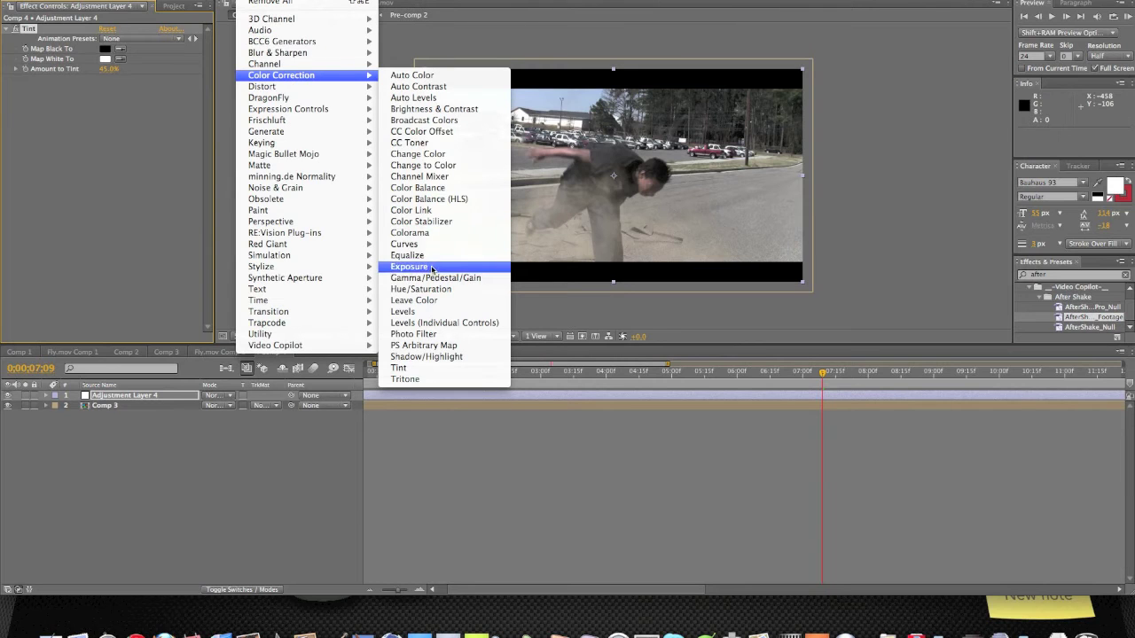
pyautogui.click(405, 243)
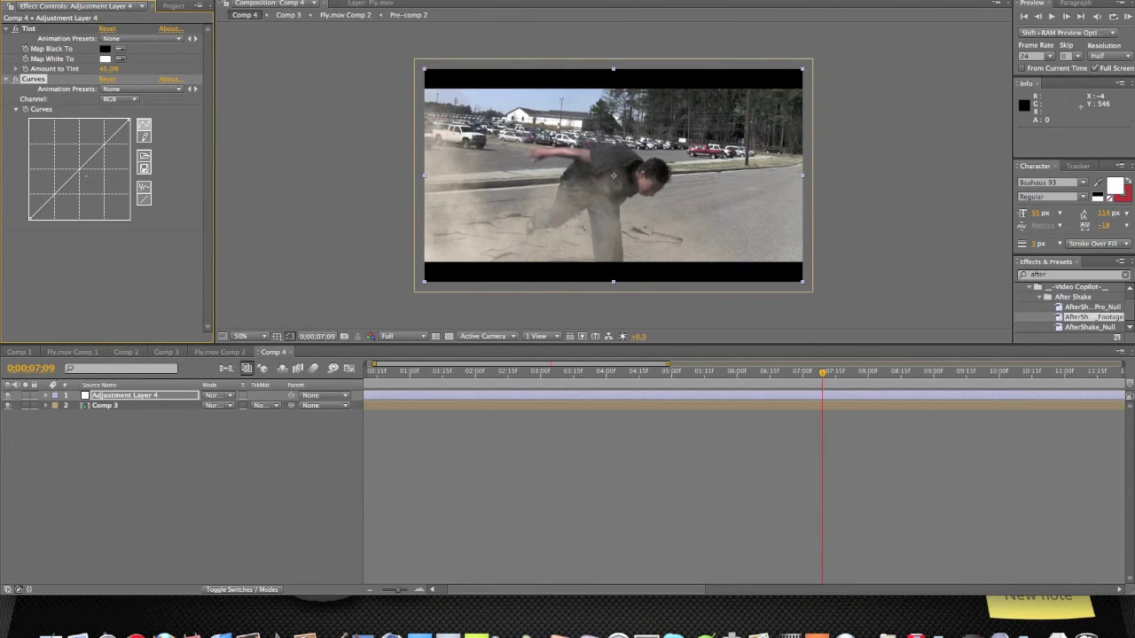
pyautogui.click(88, 176)
pyautogui.moveTo(91, 177); pyautogui.dragTo(90, 178)
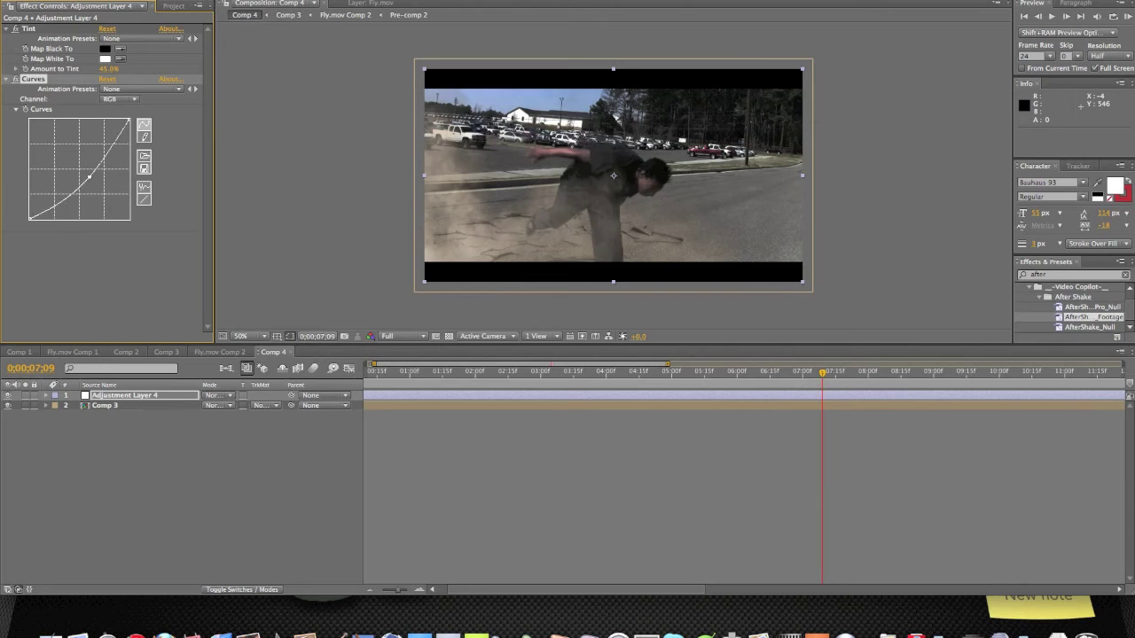
# Raise the midtones of the Red curve and lower the midtones of the Blue curve to warm the image
pyautogui.click(115, 100)
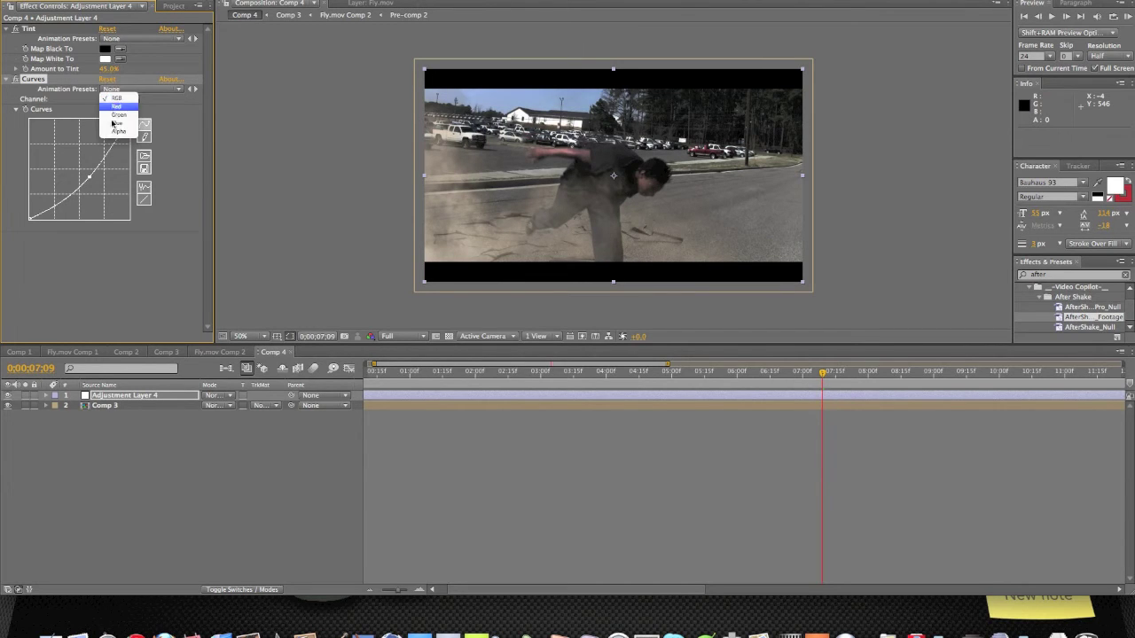
pyautogui.click(116, 106)
pyautogui.moveTo(78, 171); pyautogui.dragTo(77, 162)
pyautogui.click(126, 92)
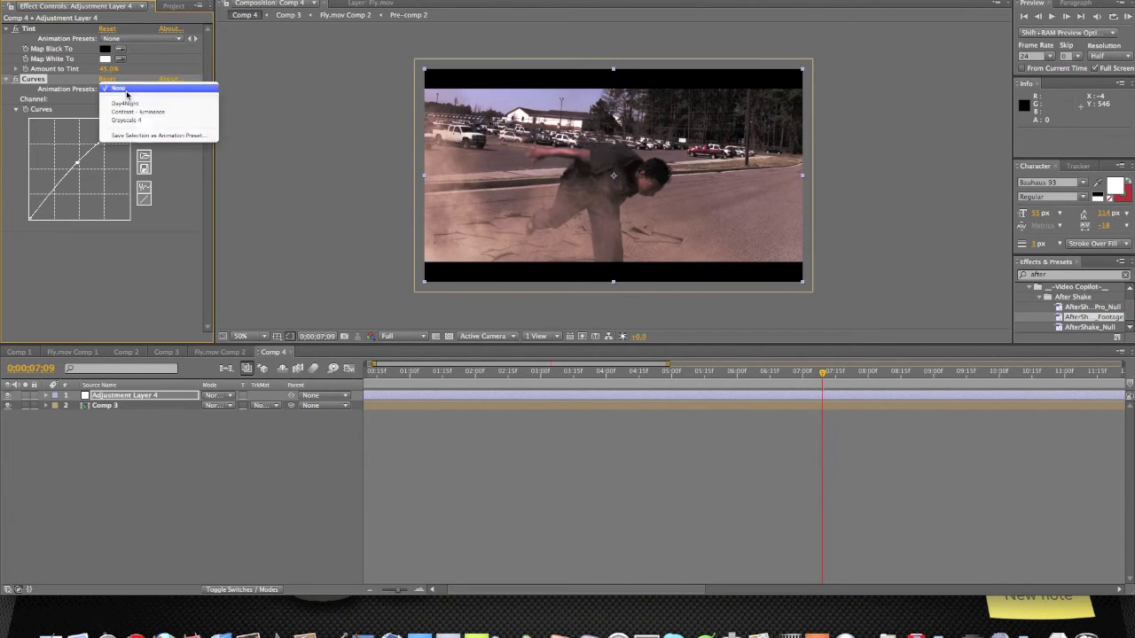
pyautogui.click(119, 92)
pyautogui.click(119, 99)
pyautogui.click(119, 114)
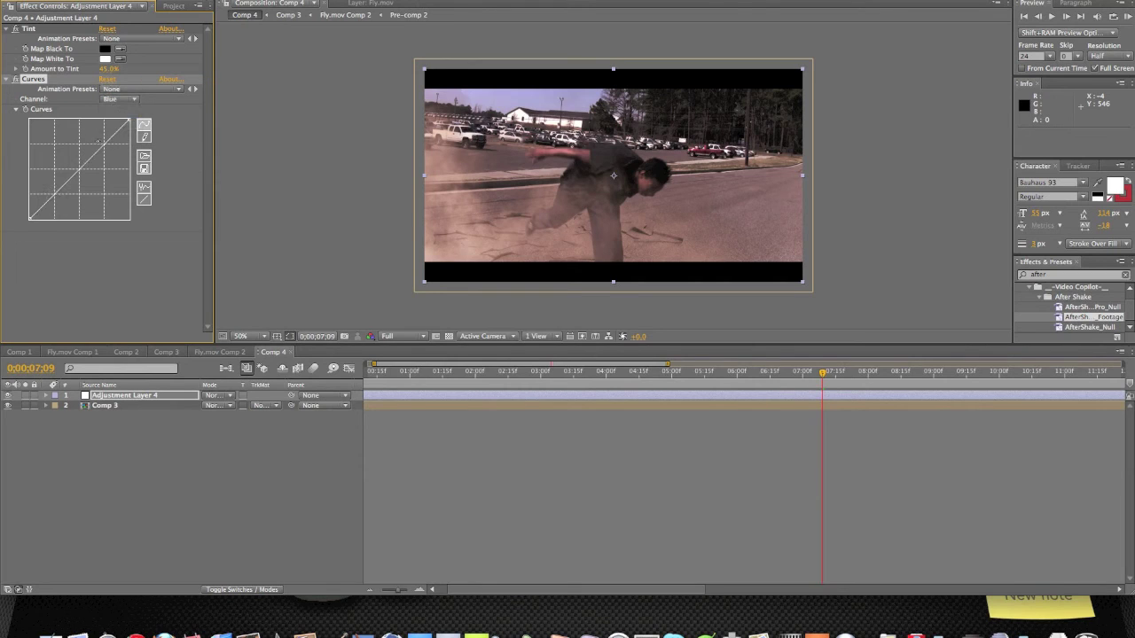
pyautogui.moveTo(89, 160)
pyautogui.mouseDown()
pyautogui.moveTo(93, 183)
pyautogui.moveTo(82, 174)
pyautogui.mouseUp()
# Raise the midtones of the Green curve slightly above the diagonal
pyautogui.click(114, 101)
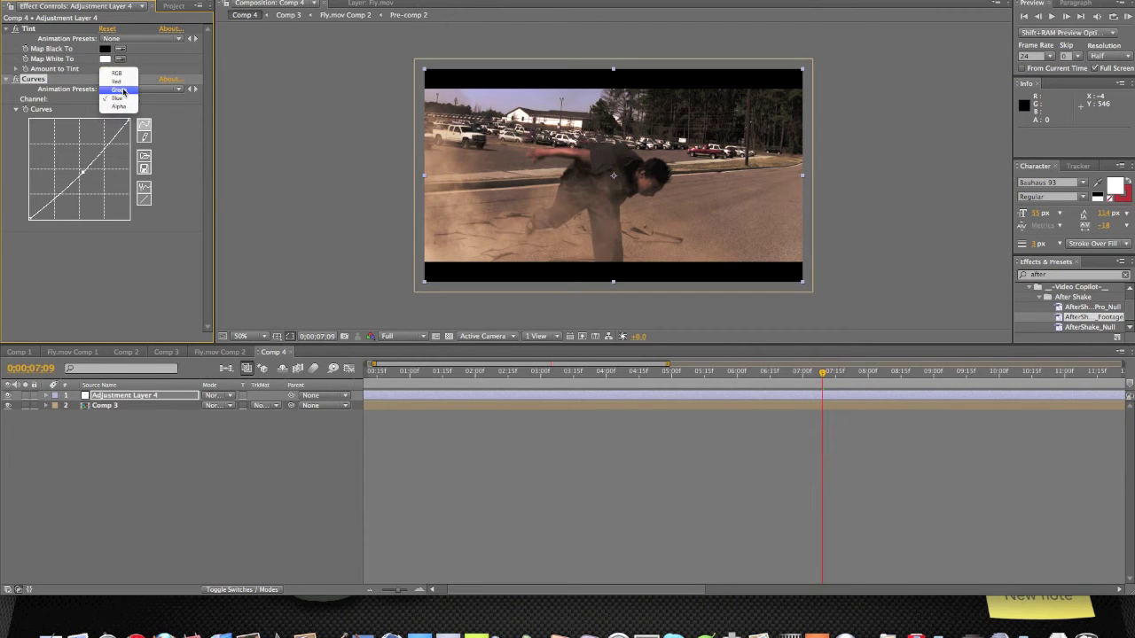
pyautogui.click(114, 90)
pyautogui.moveTo(80, 163)
pyautogui.mouseDown()
pyautogui.moveTo(85, 175)
pyautogui.moveTo(75, 167)
pyautogui.mouseUp()
# Ease the Red curve's midpoint slightly down and bring the Blue curve's midpoint back onto the diagonal
pyautogui.click(107, 101)
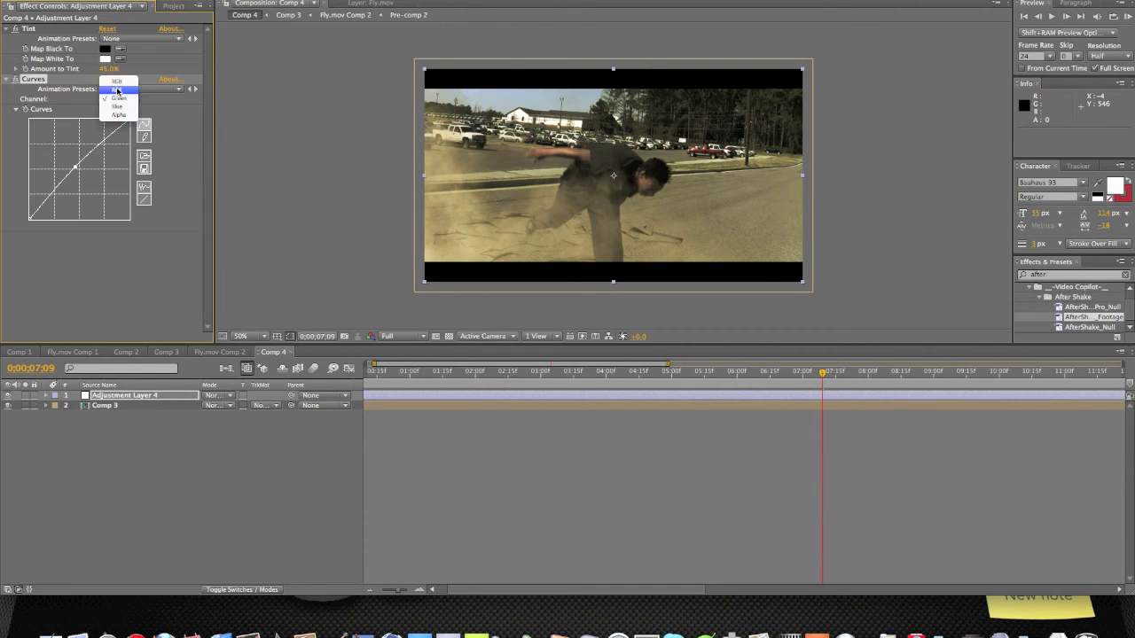
pyautogui.click(85, 168)
pyautogui.moveTo(77, 162); pyautogui.dragTo(78, 165)
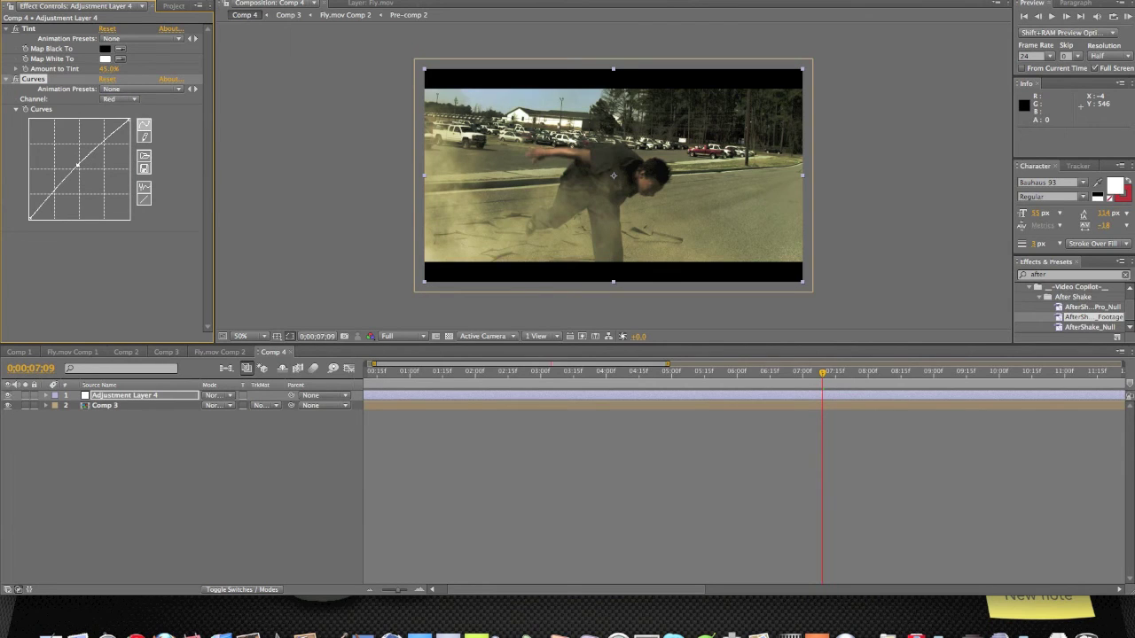
pyautogui.click(105, 100)
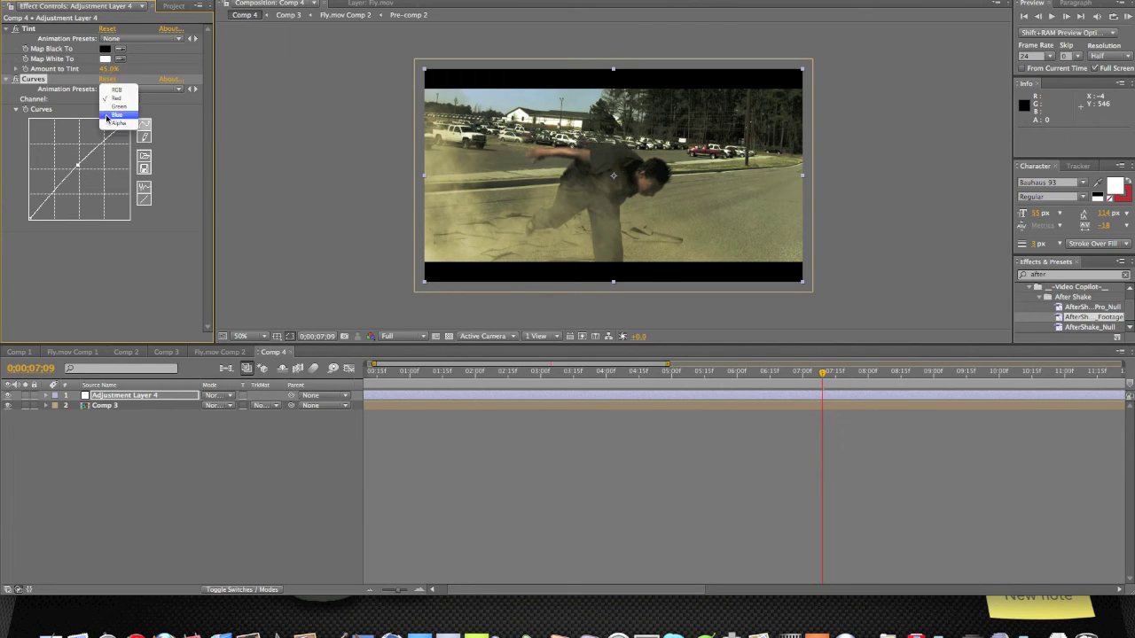
pyautogui.click(110, 119)
pyautogui.moveTo(83, 172); pyautogui.dragTo(81, 171)
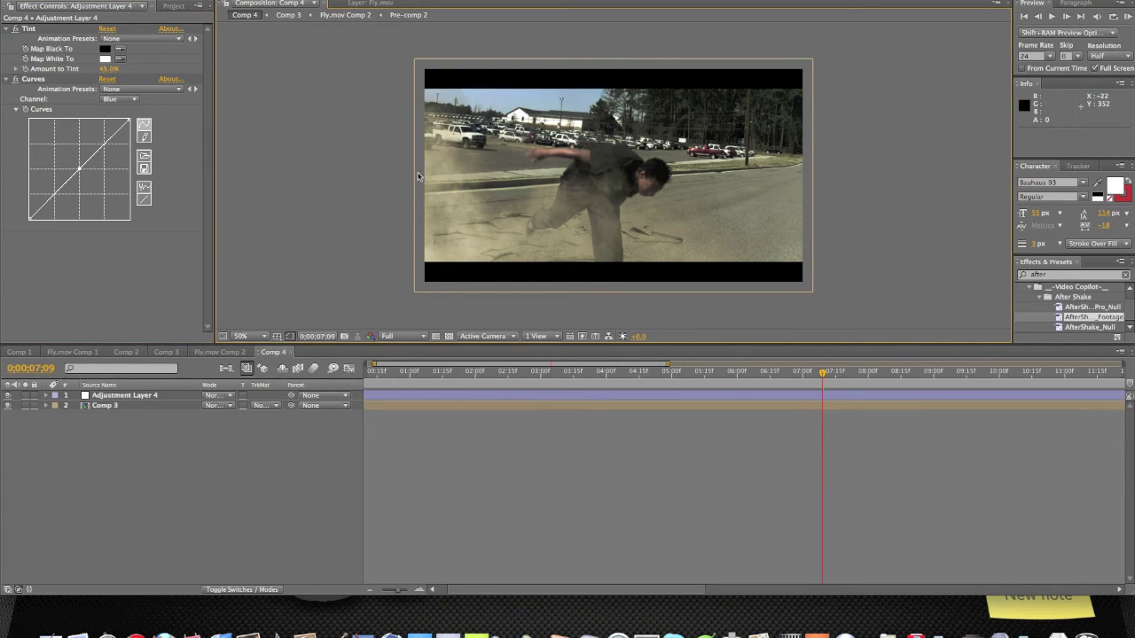
# Examine the color grade at several earlier times in Comp 4, including 0;00;05;14, 0;00;05;10 and 0;00;04;02
pyautogui.click(783, 372)
pyautogui.moveTo(783, 374); pyautogui.dragTo(703, 376)
pyautogui.click(703, 372)
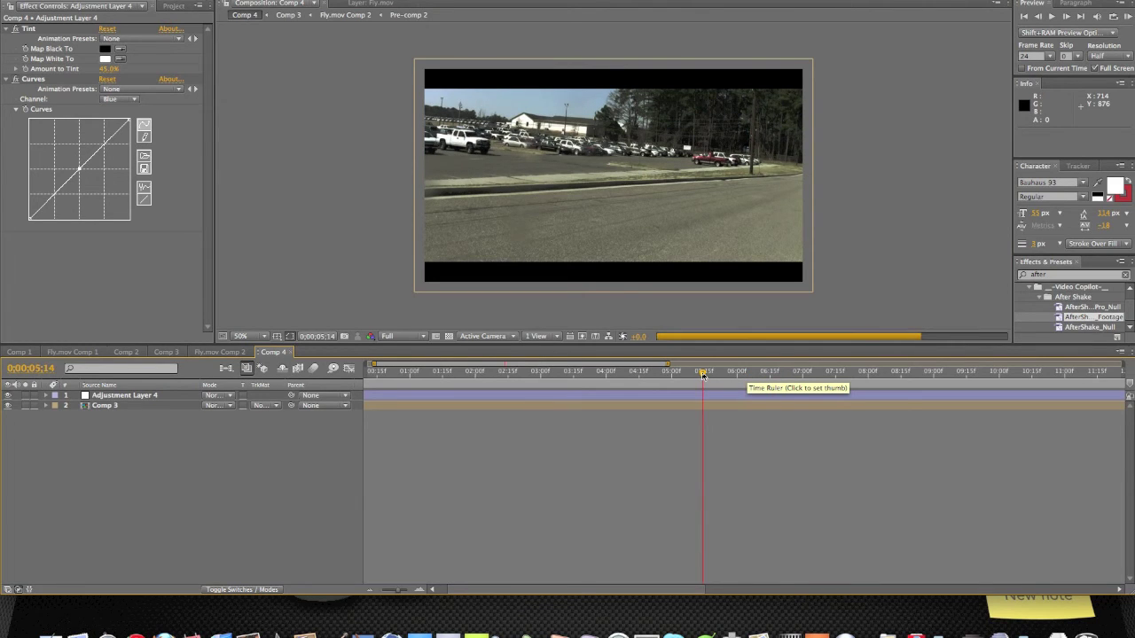
pyautogui.click(694, 373)
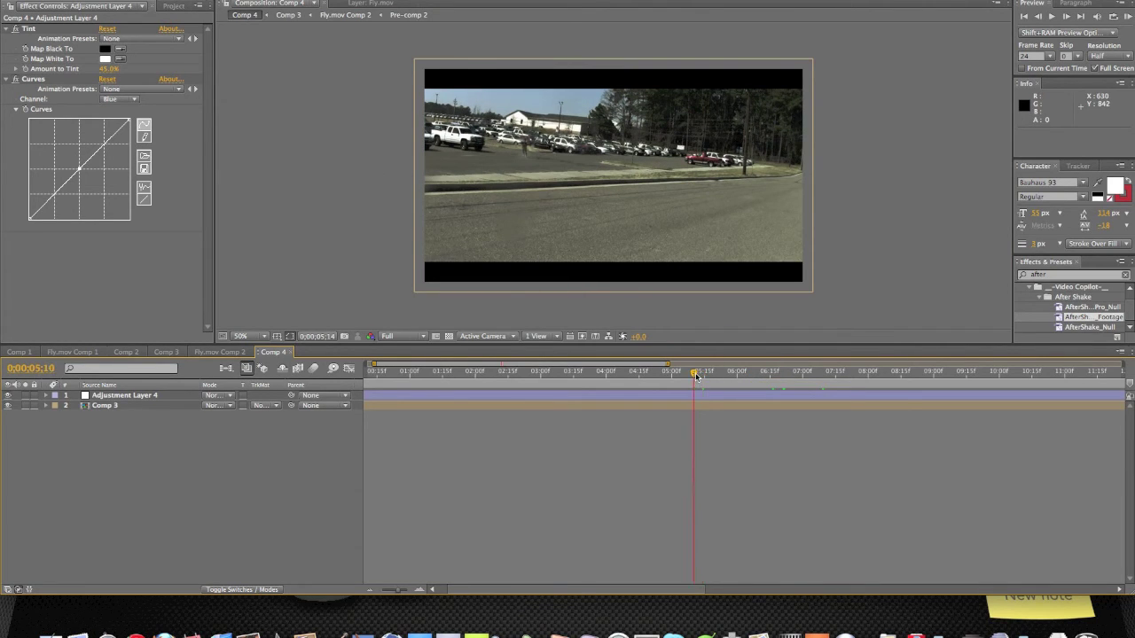
pyautogui.moveTo(667, 370); pyautogui.dragTo(610, 373)
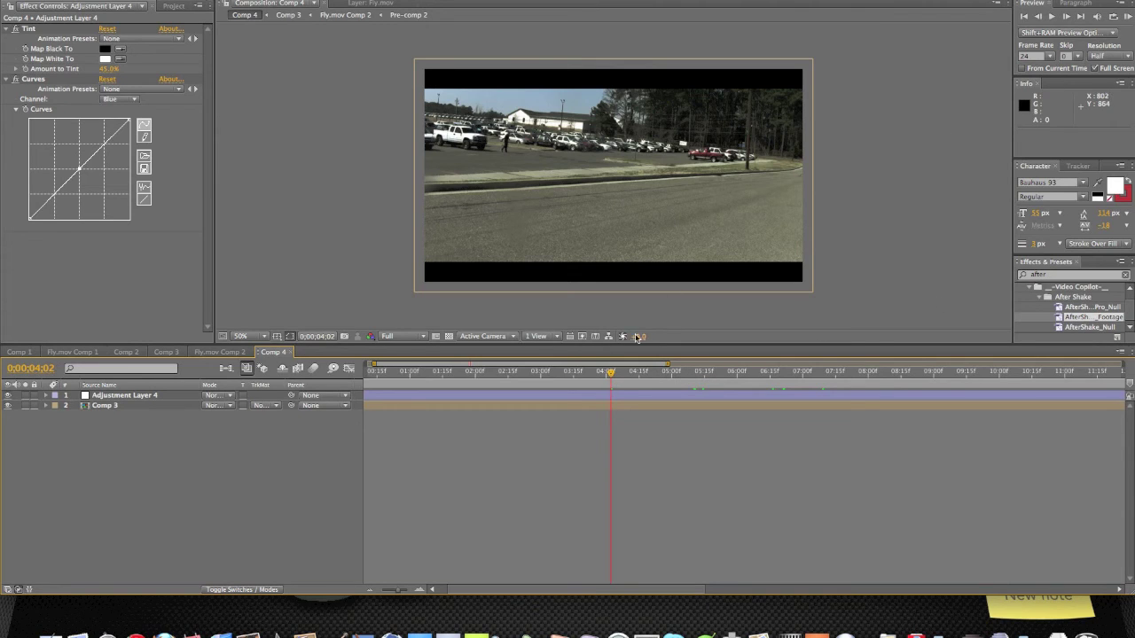
# Extend the work area to the end of Comp 4 at 30s and RAM preview the graded shot from 0;00;00;00
pyautogui.moveTo(611, 374); pyautogui.dragTo(347, 389)
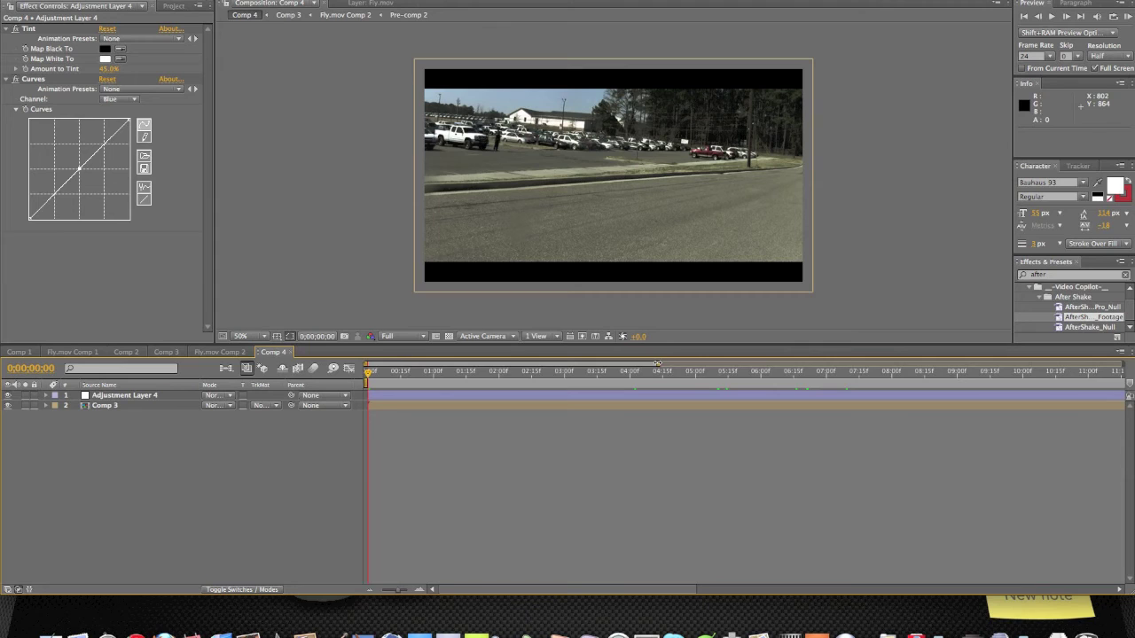
pyautogui.moveTo(657, 363); pyautogui.dragTo(1125, 364)
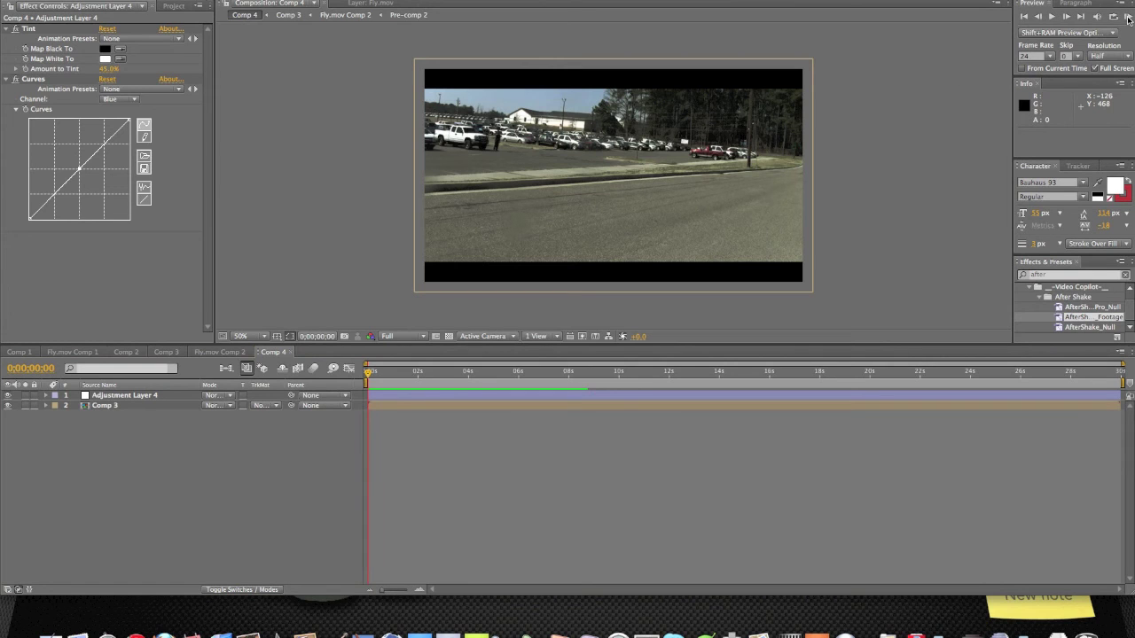
pyautogui.click(1128, 17)
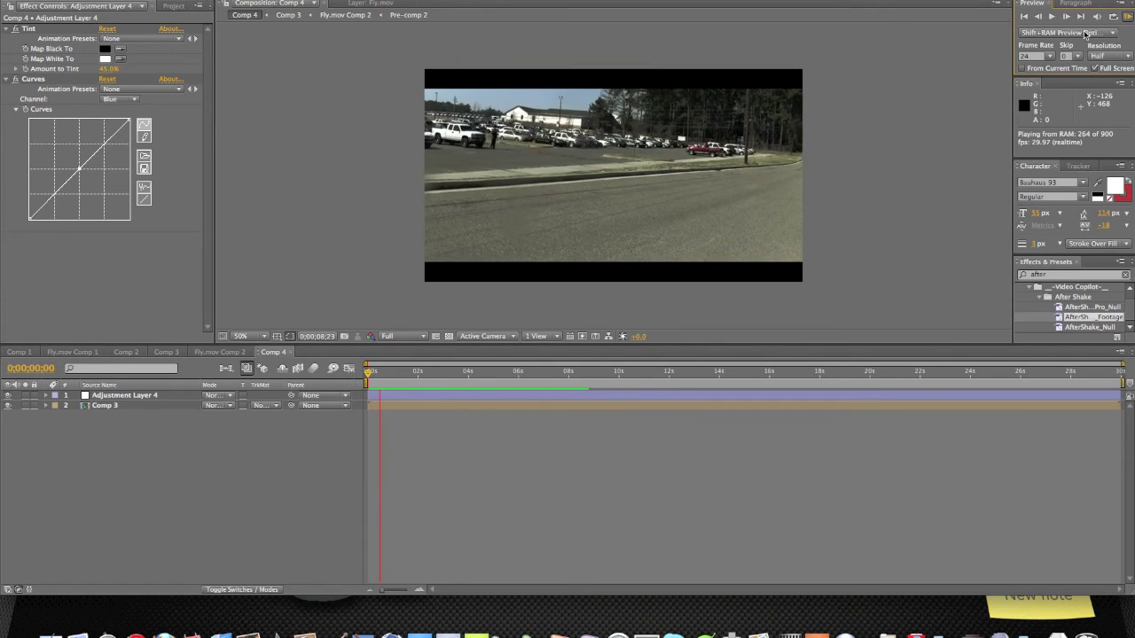